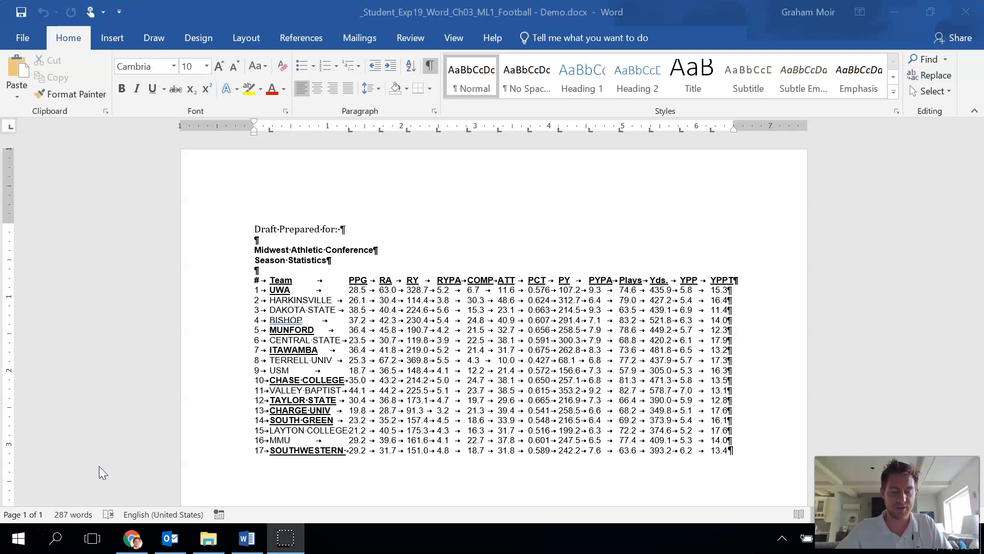
- Convert the tab-separated team statistics, from the header line through SOUTHWESTERN, into a 15-column table separated at tabs
{"action": "left_click", "coordinate": [257, 284]}
{"action": "left_click_drag", "start_coordinate": [255, 281], "coordinate": [736, 445]}
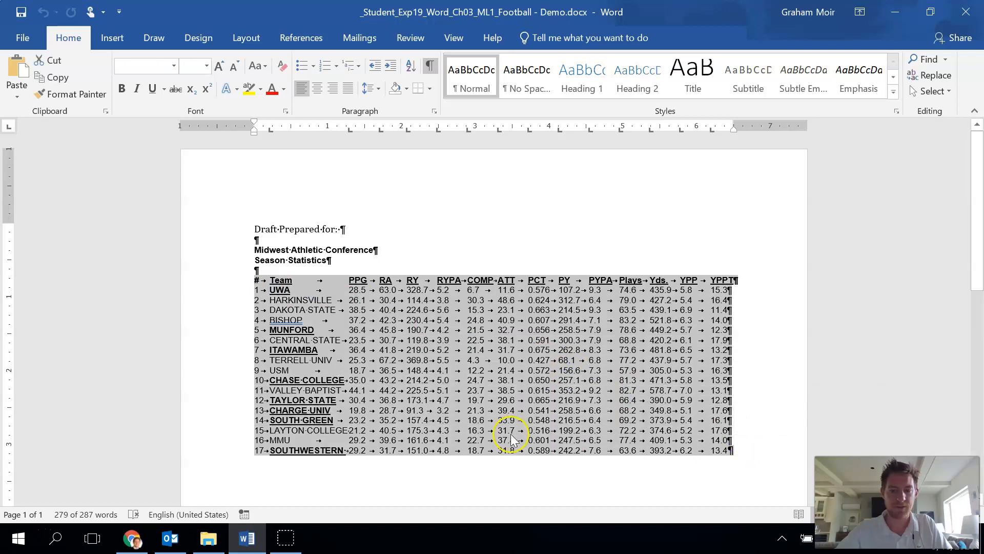
{"action": "scroll", "coordinate": [472, 462], "scroll_direction": "down", "scroll_amount": 1}
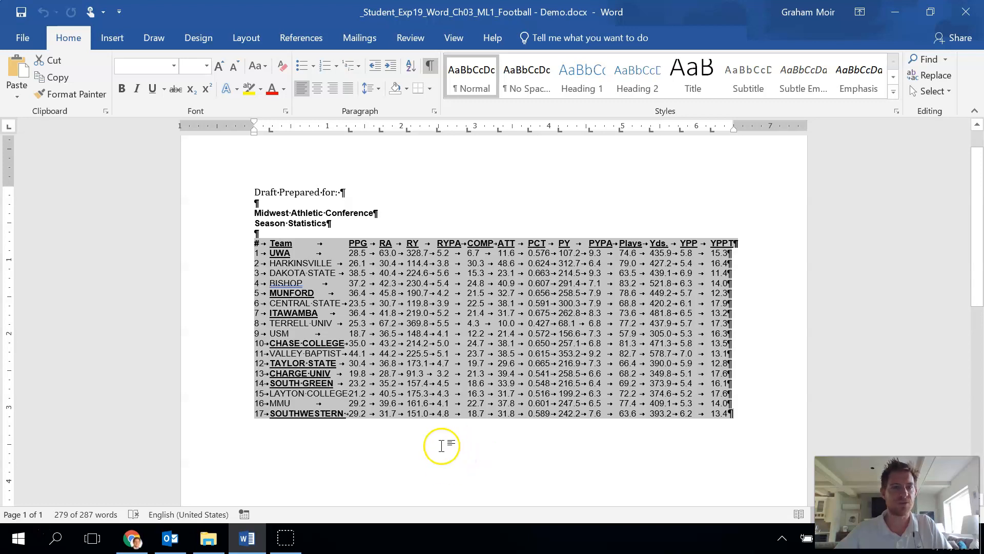
{"action": "left_click", "coordinate": [119, 40]}
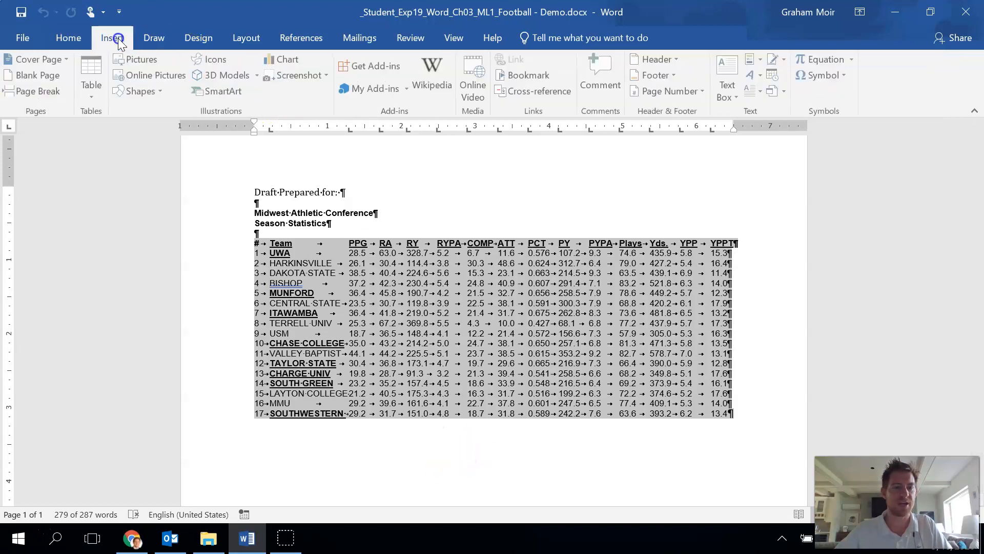
{"action": "left_click", "coordinate": [92, 85]}
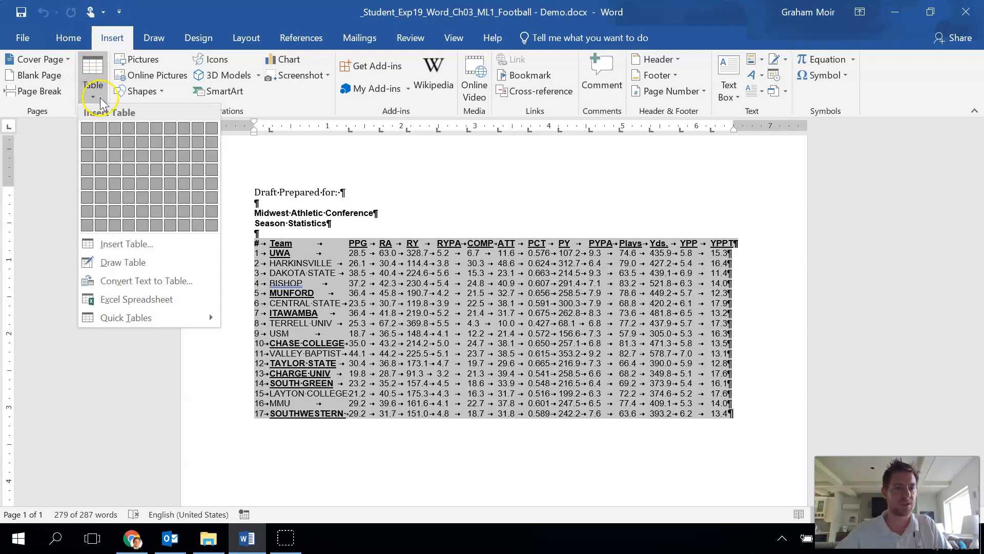
{"action": "left_click", "coordinate": [198, 281]}
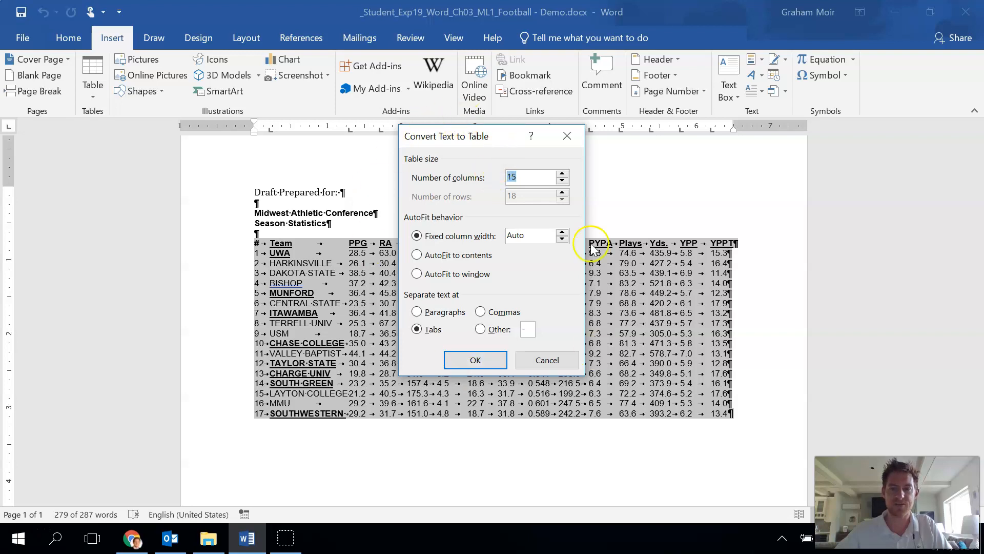
{"action": "left_click", "coordinate": [475, 361]}
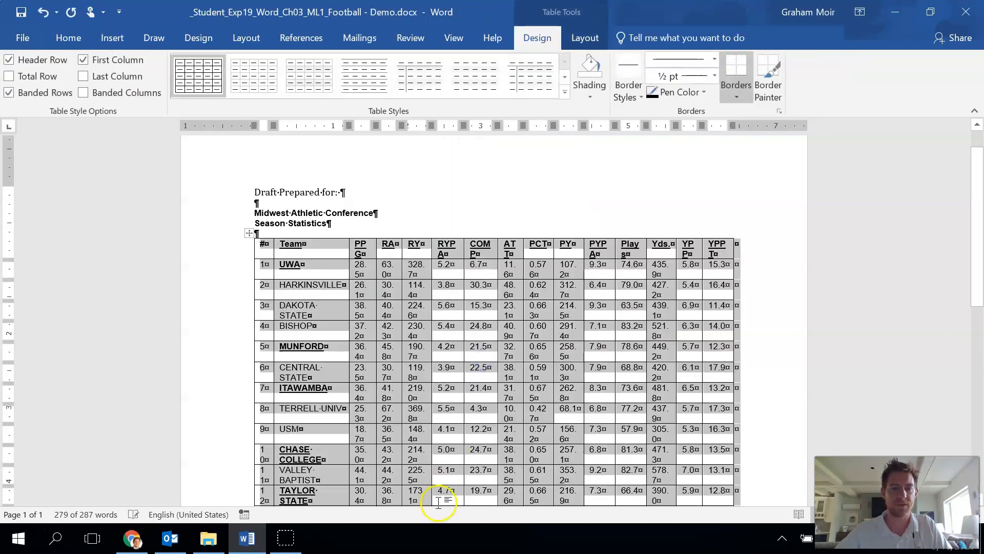
- Change the document's page orientation to landscape
{"action": "scroll", "coordinate": [430, 381], "scroll_direction": "down", "scroll_amount": 1}
{"action": "scroll", "coordinate": [429, 382], "scroll_direction": "down", "scroll_amount": 1}
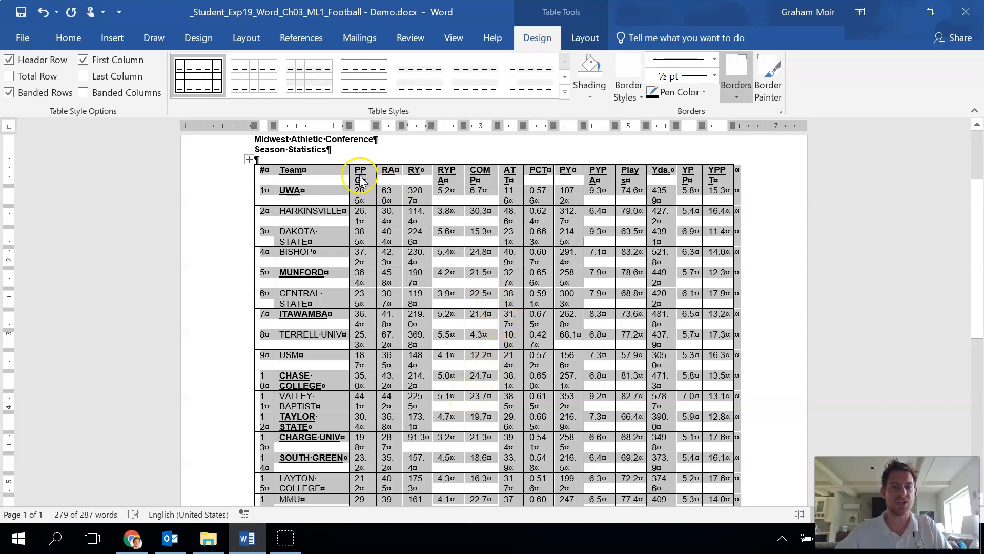
{"action": "left_click", "coordinate": [332, 150]}
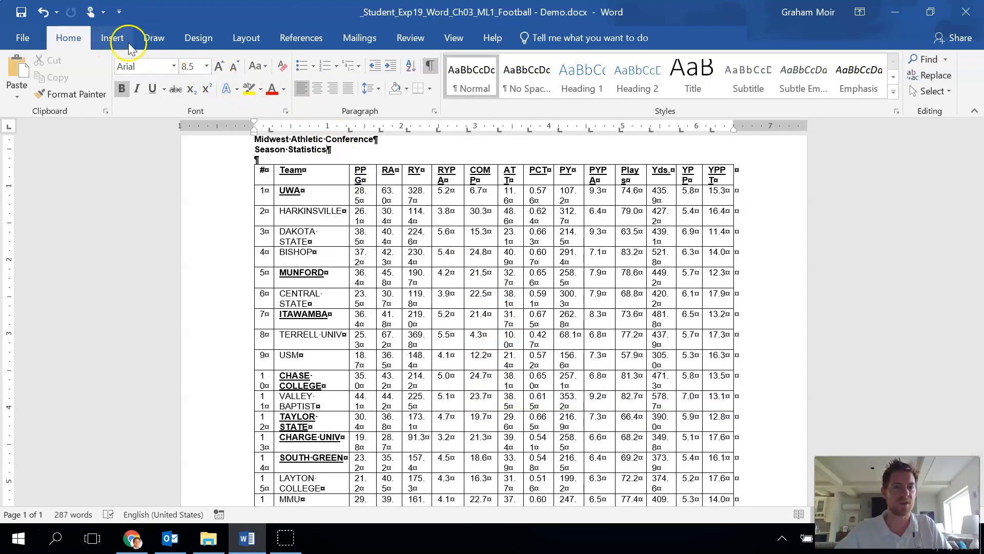
{"action": "left_click", "coordinate": [244, 44]}
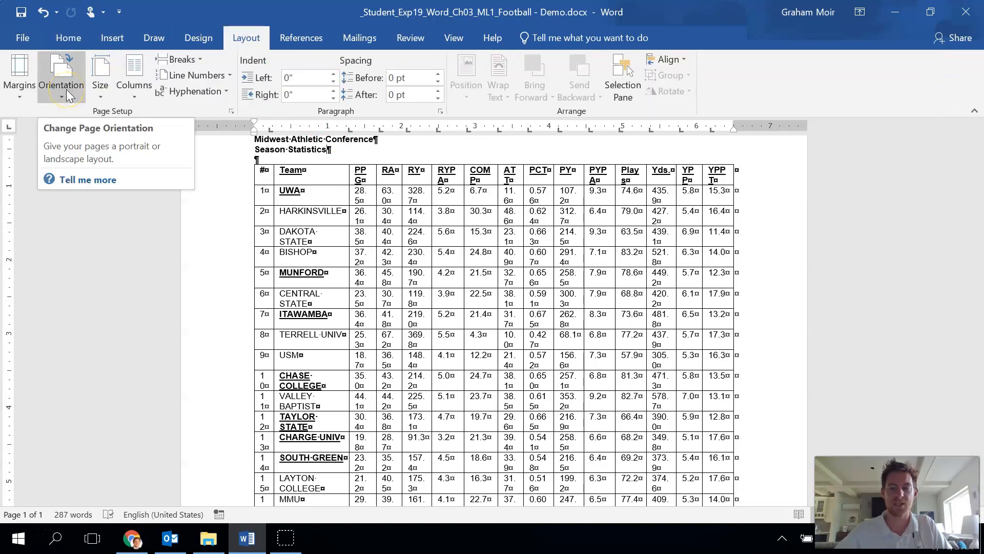
{"action": "left_click", "coordinate": [66, 89]}
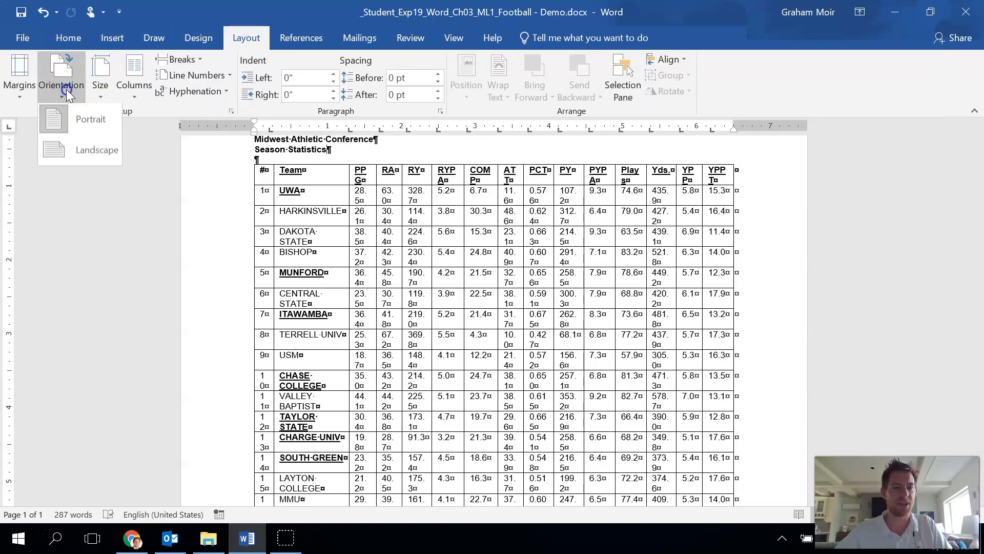
{"action": "left_click", "coordinate": [83, 157]}
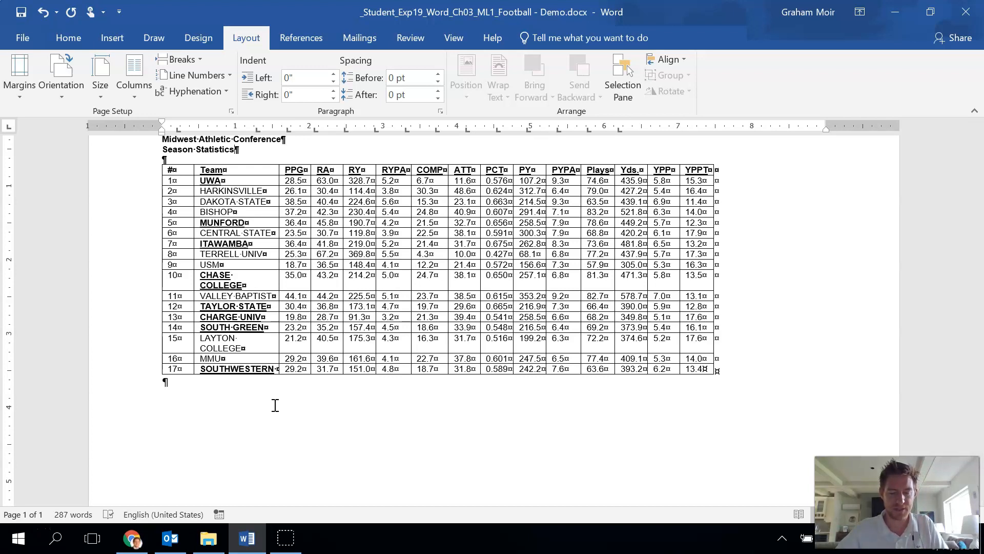
- Set the document's zoom level to 120%
{"action": "scroll", "coordinate": [138, 287], "scroll_direction": "up", "scroll_amount": 3}
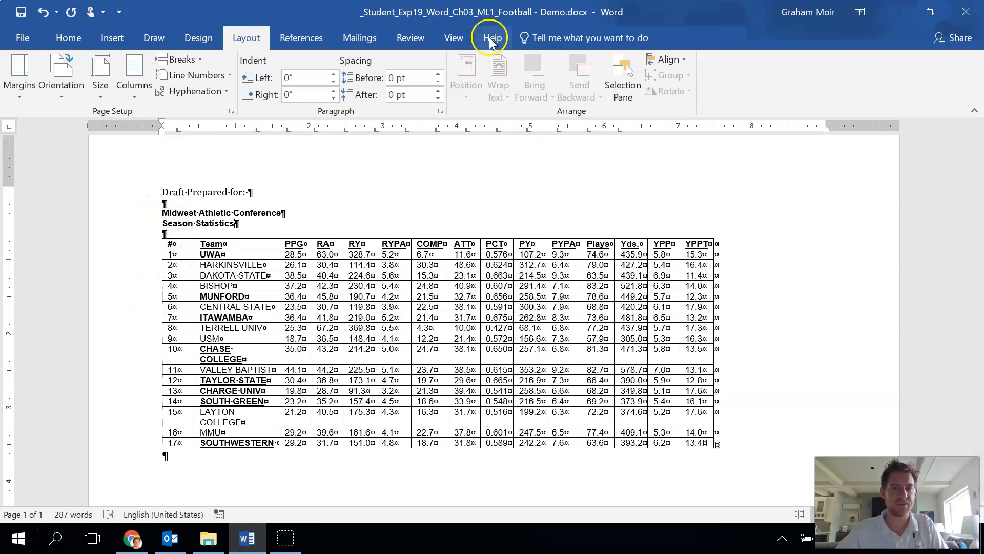
{"action": "left_click", "coordinate": [454, 38]}
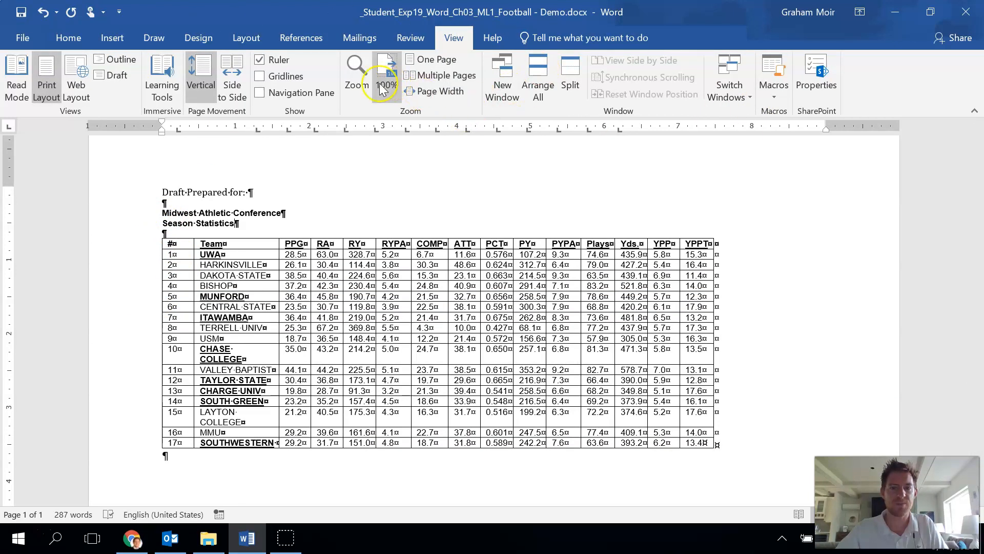
{"action": "left_click", "coordinate": [356, 74]}
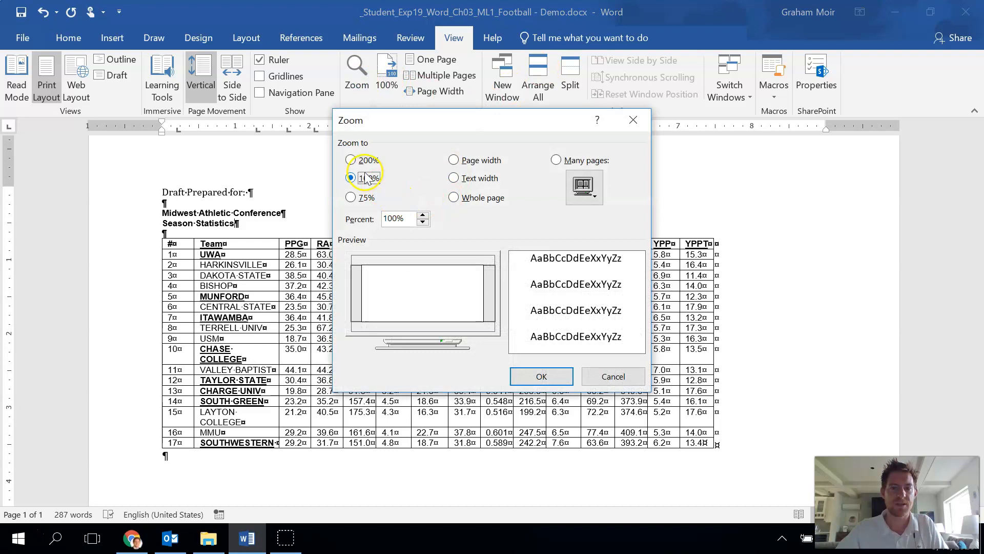
{"action": "left_click", "coordinate": [390, 219]}
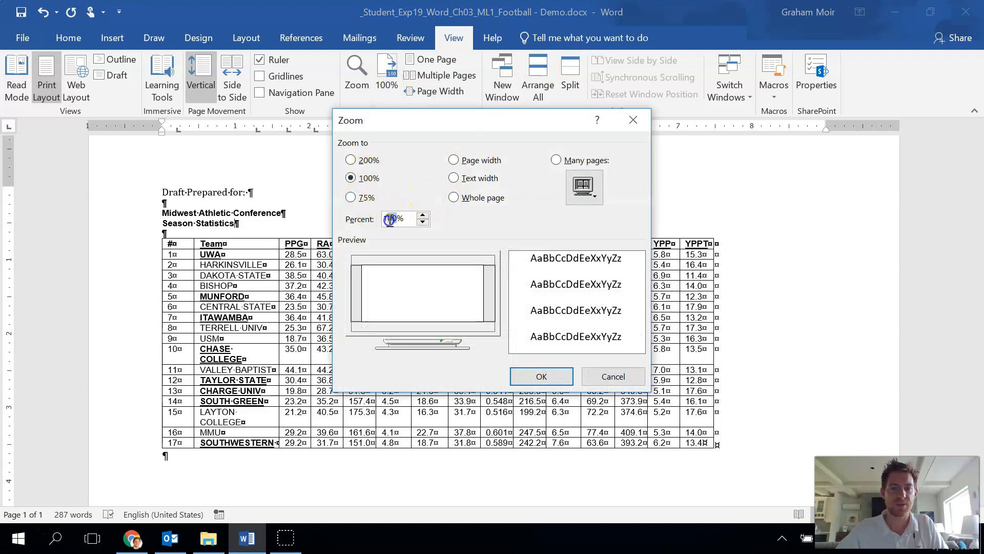
{"action": "type", "text": "120"}
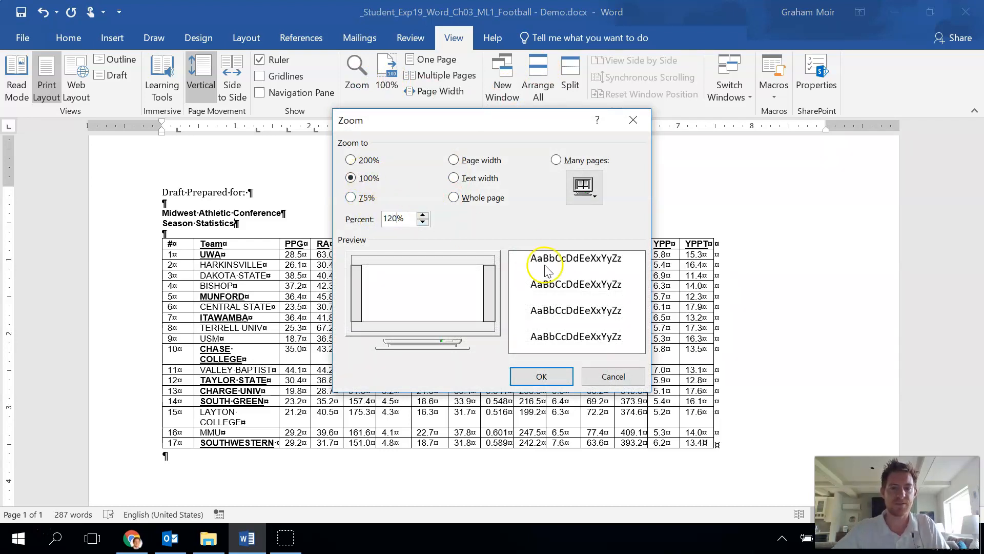
{"action": "left_click", "coordinate": [546, 377]}
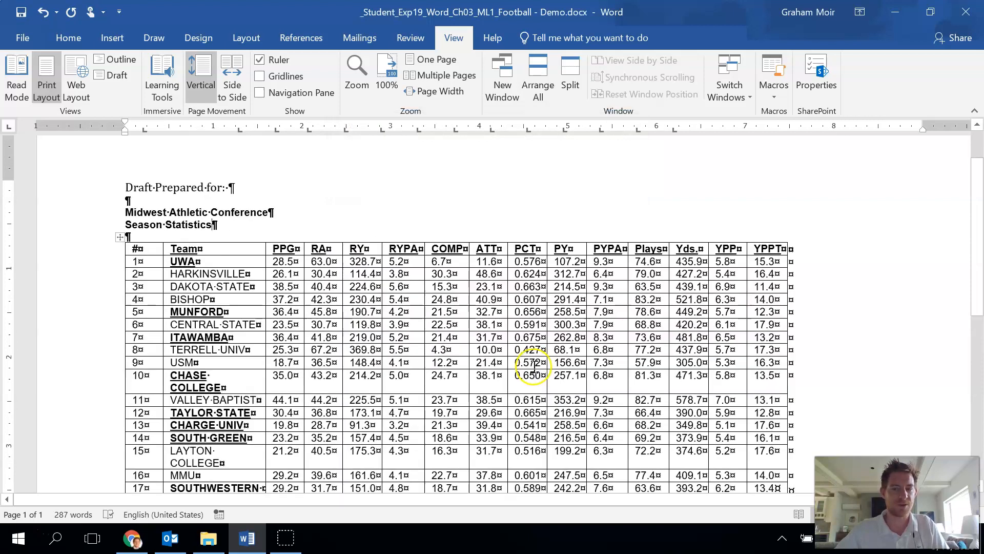
- Format the title lines "Midwest Athletic Conference" and "Season Statistics" in Cambria, 16 pt
{"action": "left_click_drag", "start_coordinate": [418, 504], "coordinate": [457, 496]}
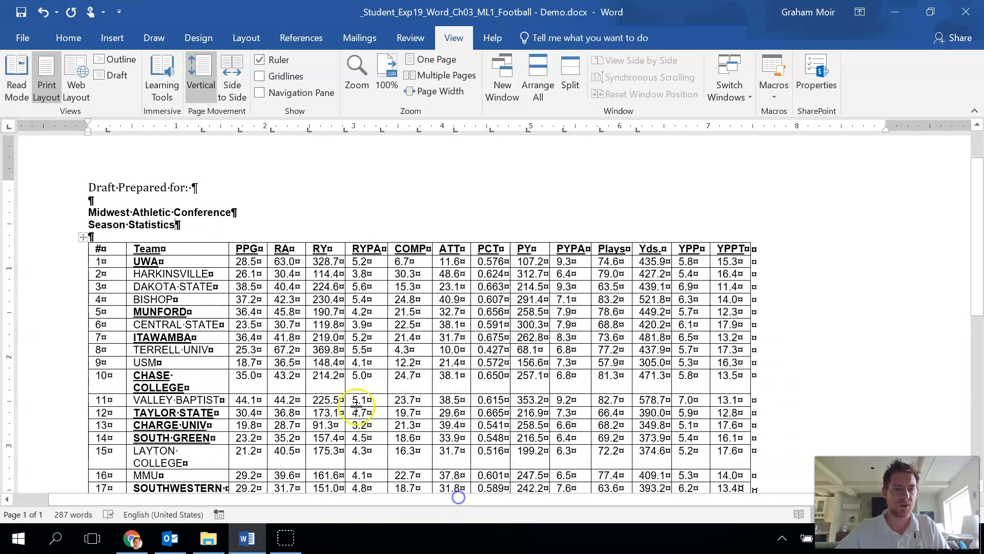
{"action": "left_click_drag", "start_coordinate": [89, 212], "coordinate": [188, 224]}
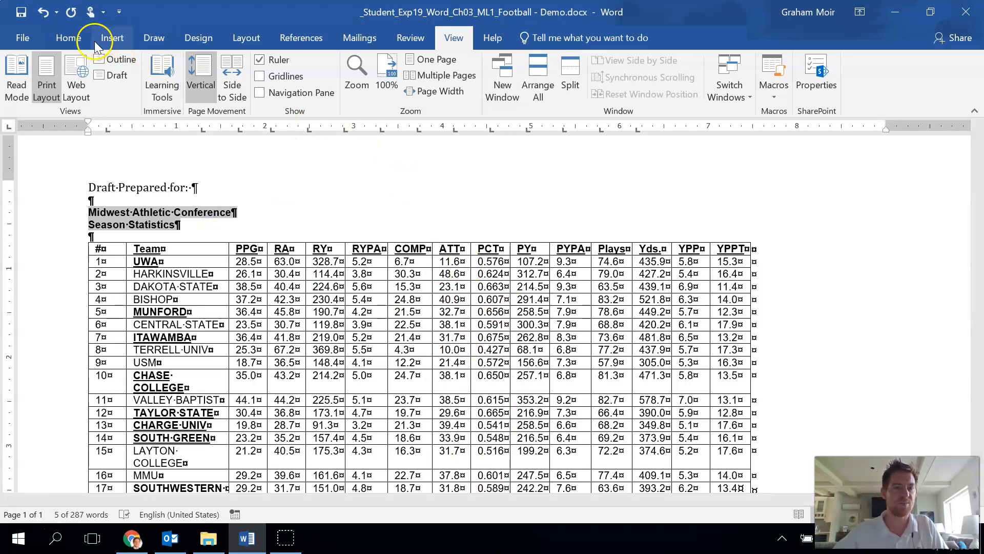
{"action": "left_click", "coordinate": [77, 43]}
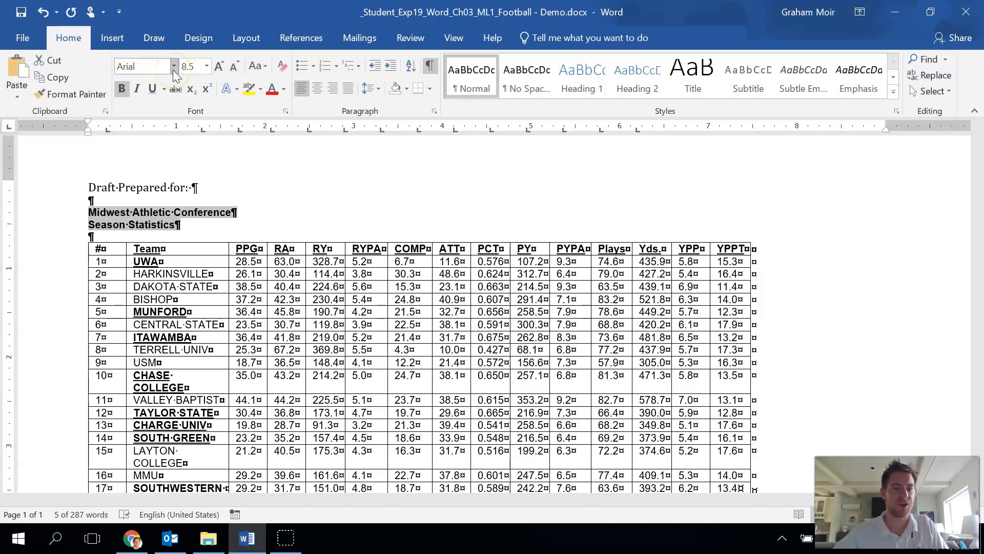
{"action": "left_click", "coordinate": [173, 70]}
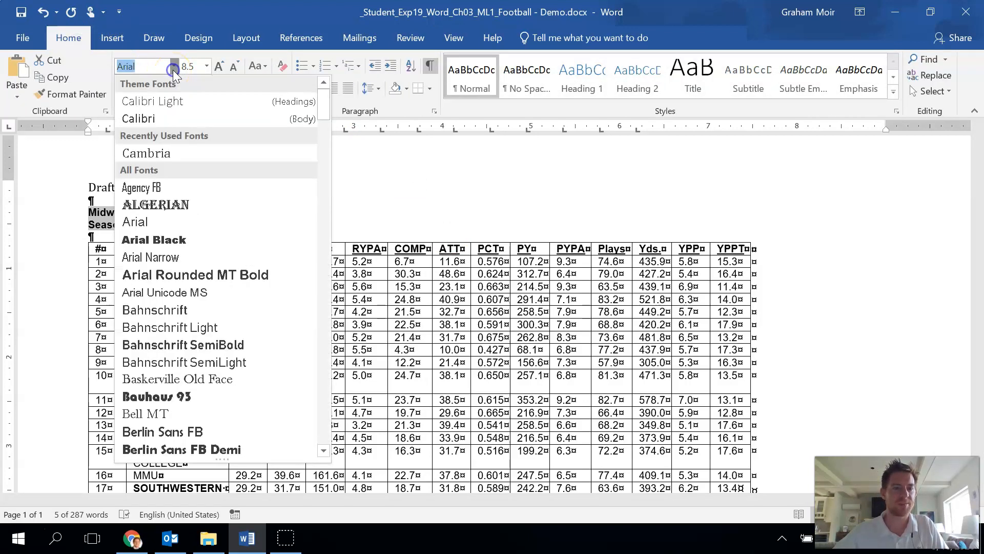
{"action": "left_click", "coordinate": [182, 152]}
{"action": "type", "text": "16"}
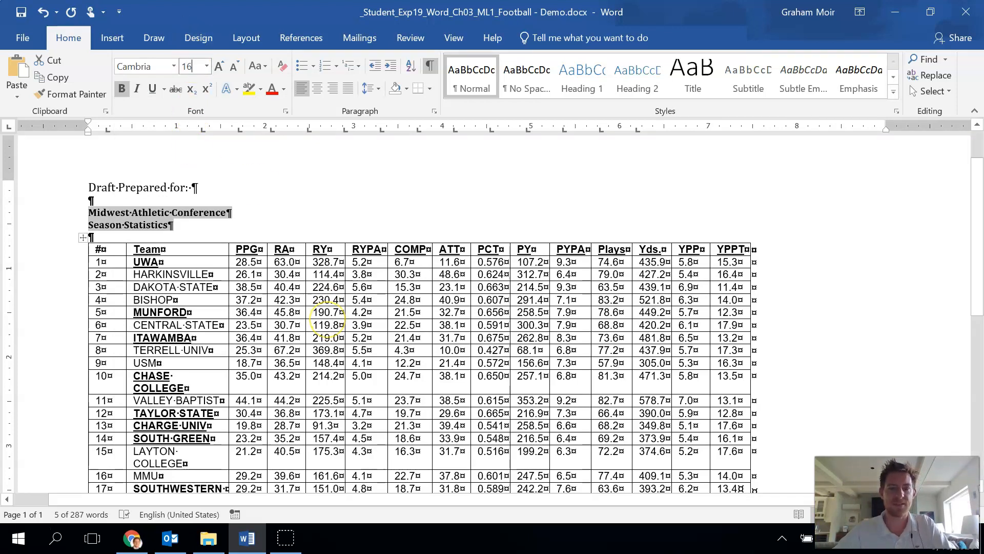
{"action": "key", "text": "Return"}
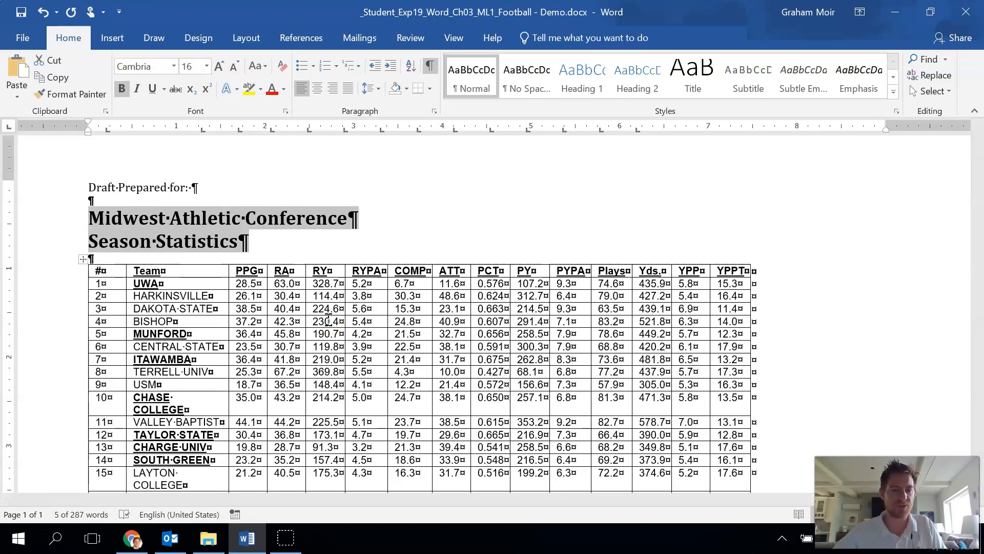
- Delete the # column with the row numbers from the statistics table
{"action": "left_click", "coordinate": [288, 296]}
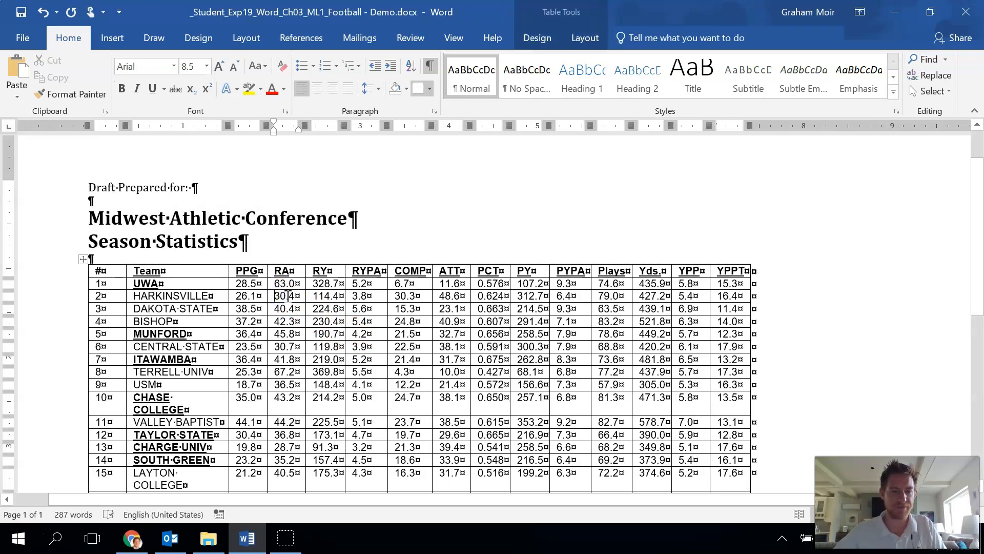
{"action": "scroll", "coordinate": [107, 302], "scroll_direction": "down", "scroll_amount": 3}
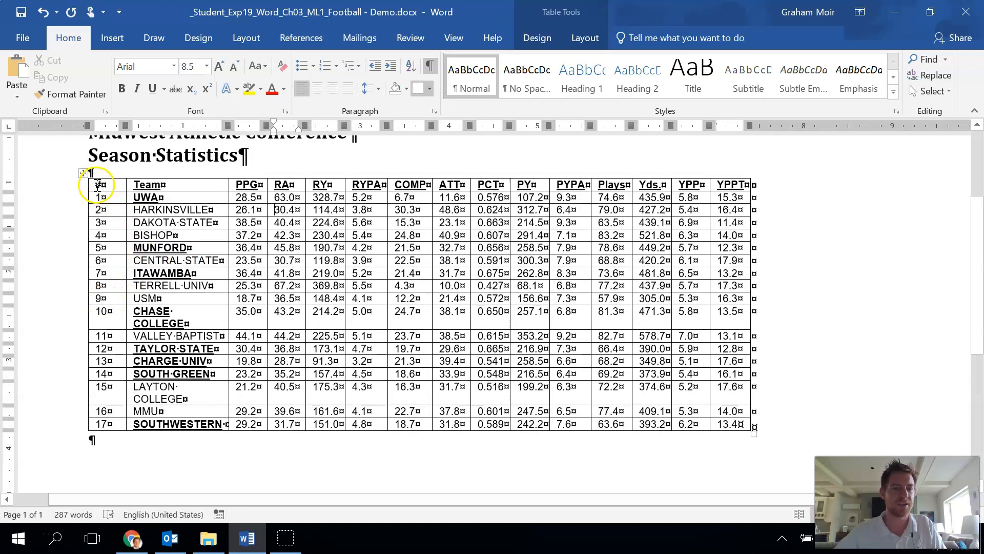
{"action": "left_click_drag", "start_coordinate": [97, 184], "coordinate": [94, 425]}
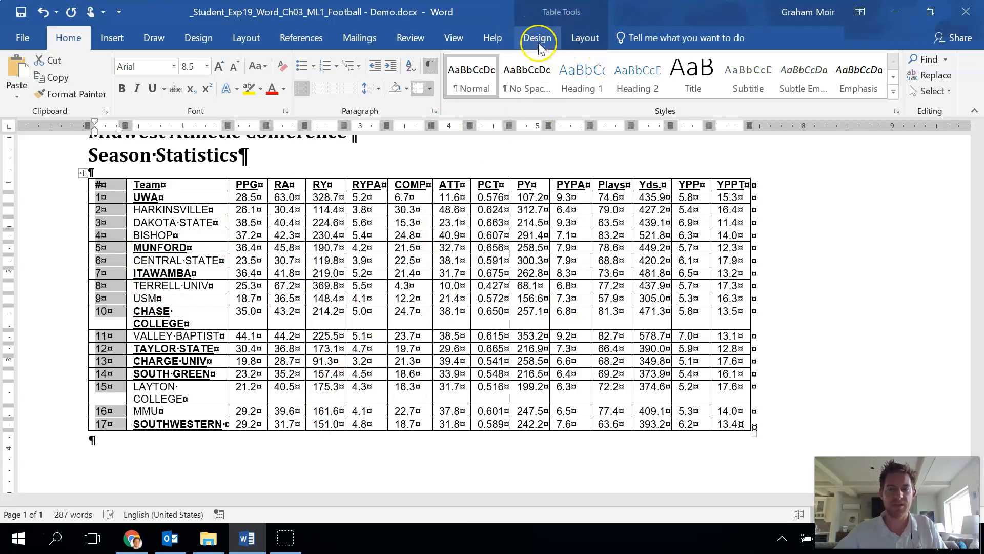
{"action": "left_click", "coordinate": [577, 41]}
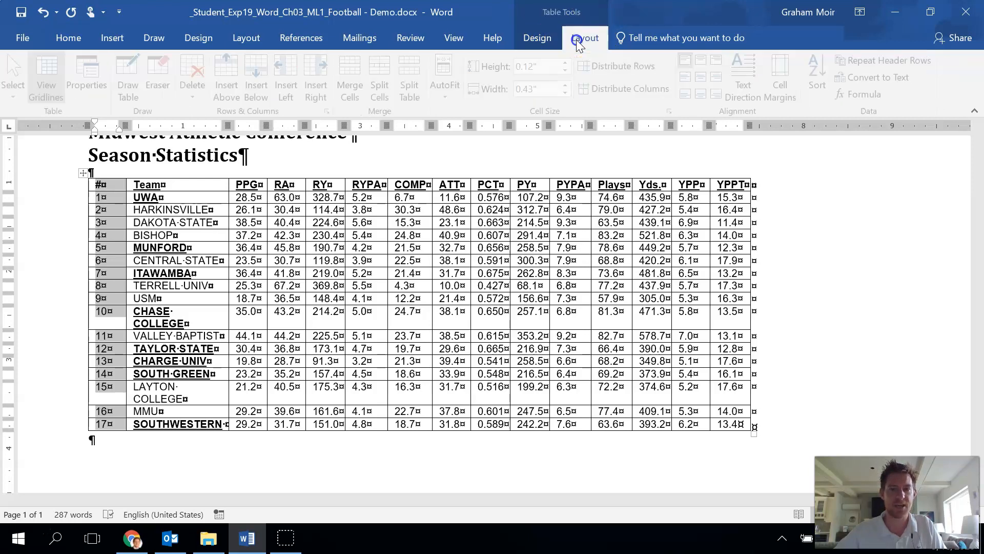
{"action": "left_click", "coordinate": [265, 23]}
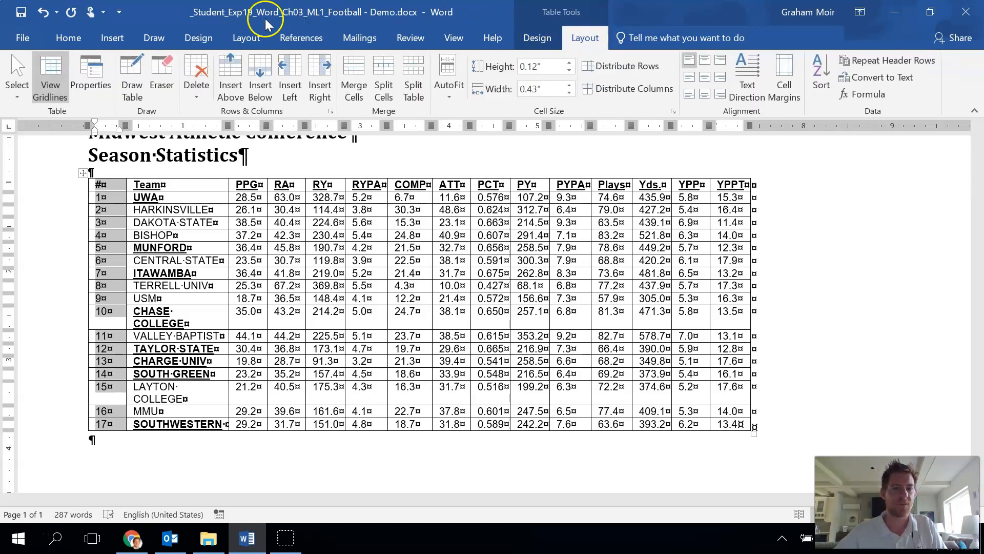
{"action": "left_click", "coordinate": [201, 93]}
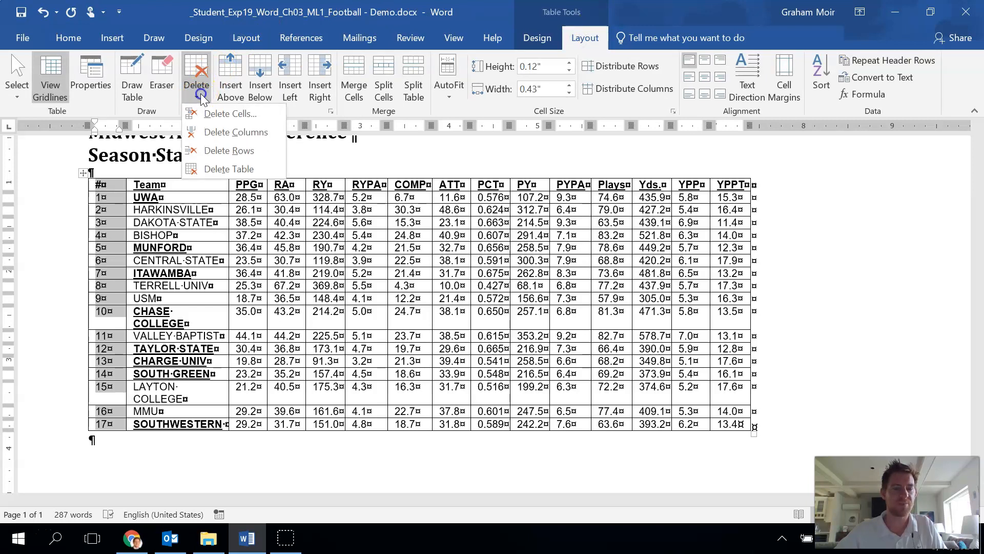
{"action": "left_click", "coordinate": [275, 132]}
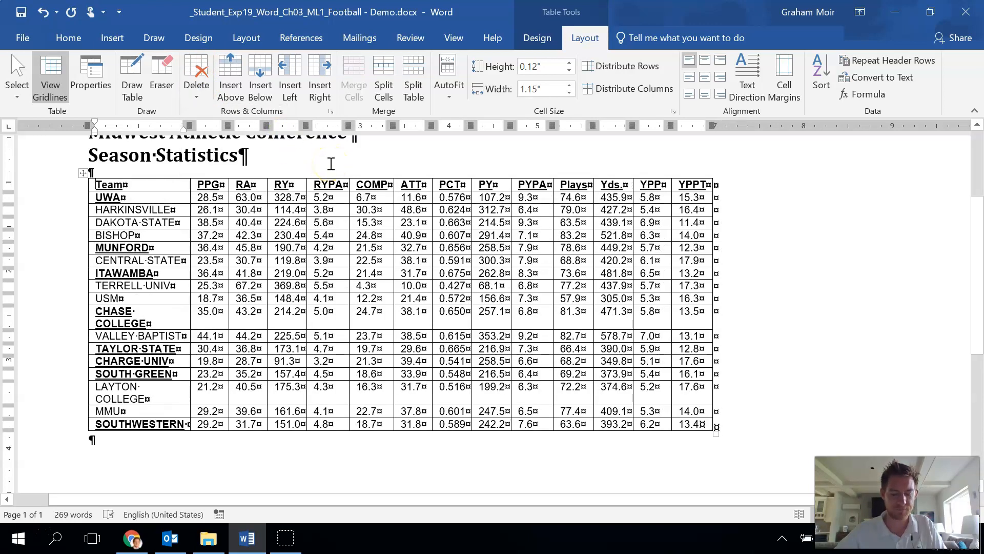
- Format all text in the statistics table in Cambria, 12 pt
{"action": "left_click", "coordinate": [246, 194]}
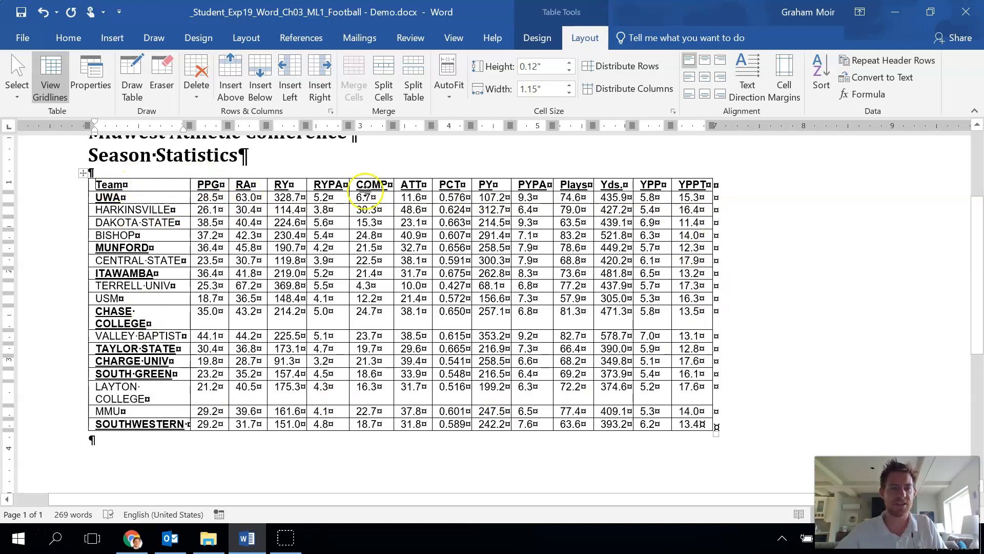
{"action": "left_click", "coordinate": [83, 174]}
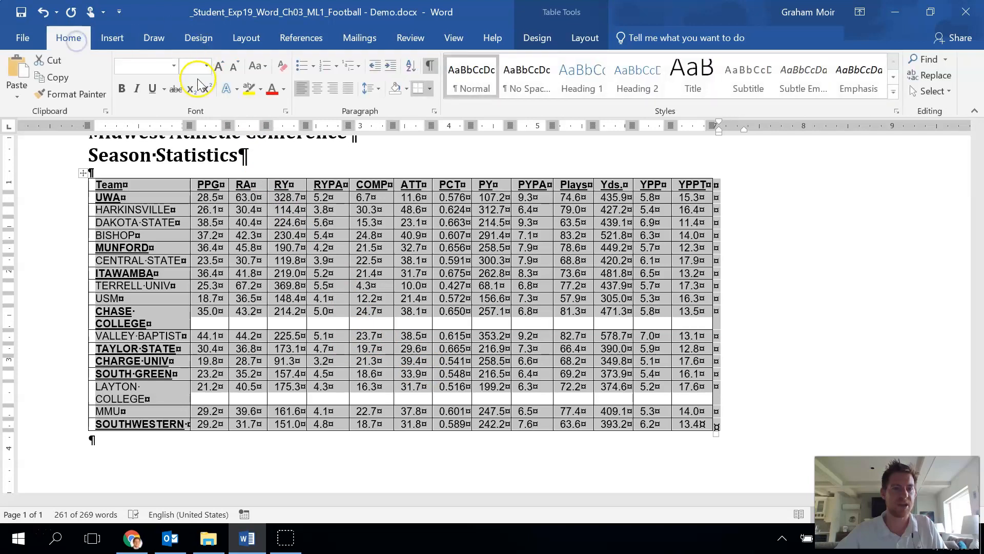
{"action": "left_click", "coordinate": [173, 65]}
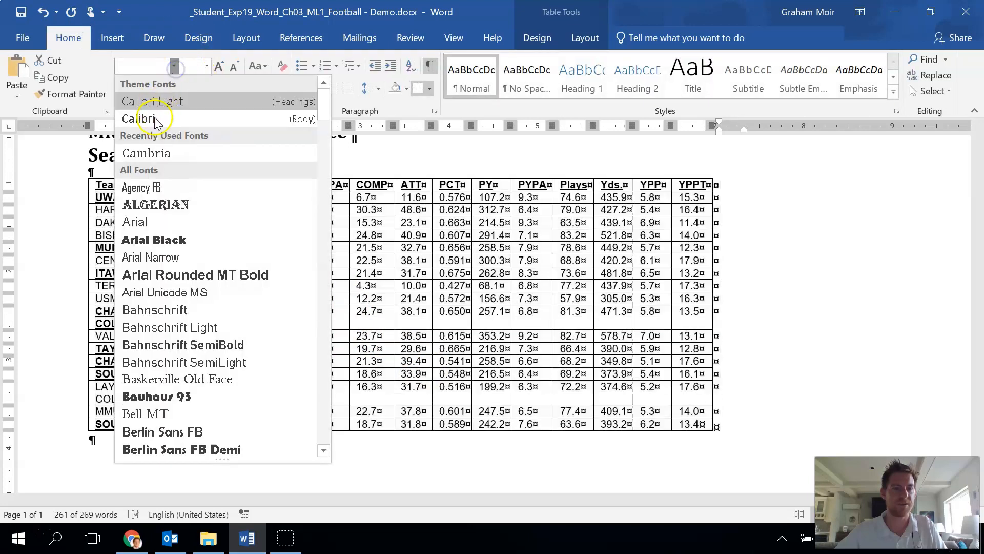
{"action": "left_click", "coordinate": [147, 153]}
{"action": "left_click", "coordinate": [194, 68]}
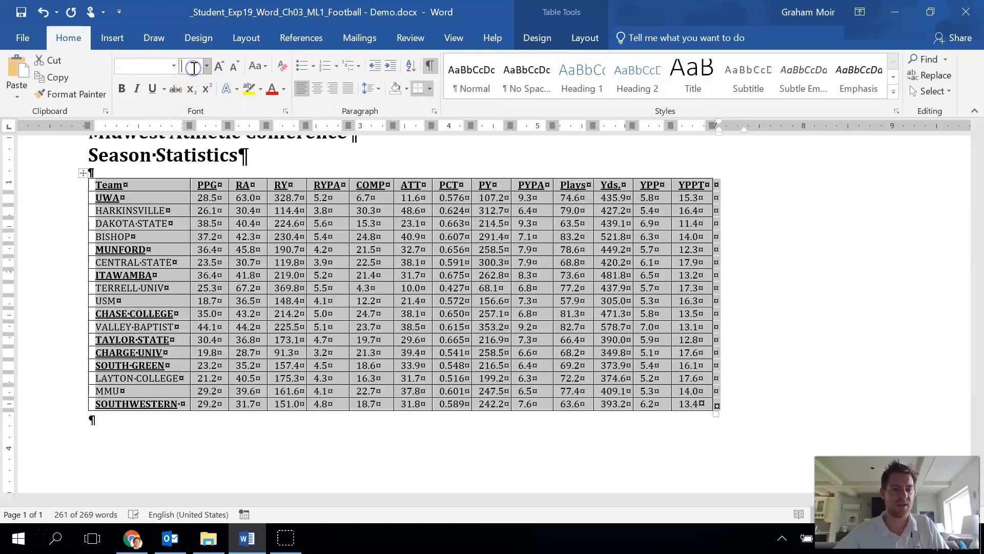
{"action": "type", "text": "12"}
{"action": "key", "text": "Return"}
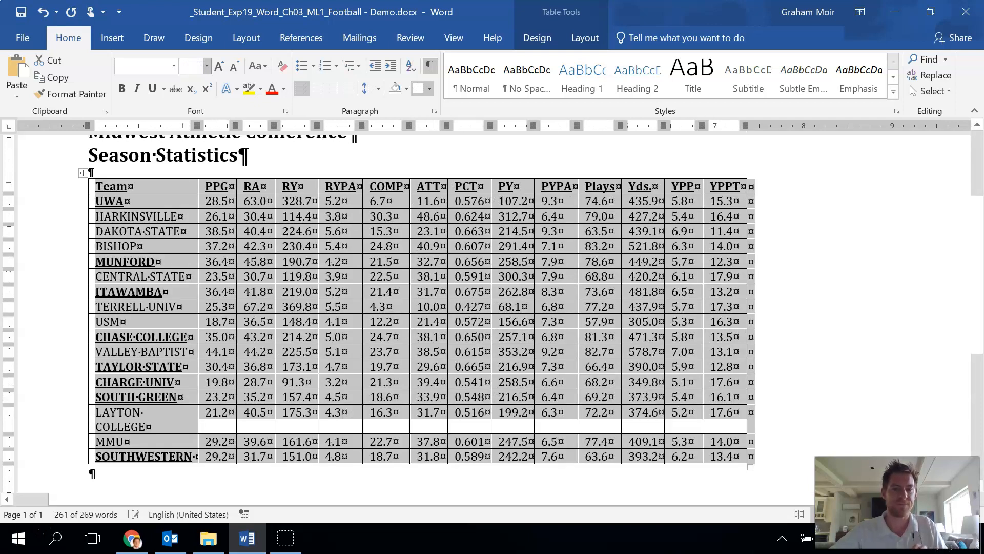
- AutoFit the columns of the whole statistics table to their contents
{"action": "left_click", "coordinate": [236, 265]}
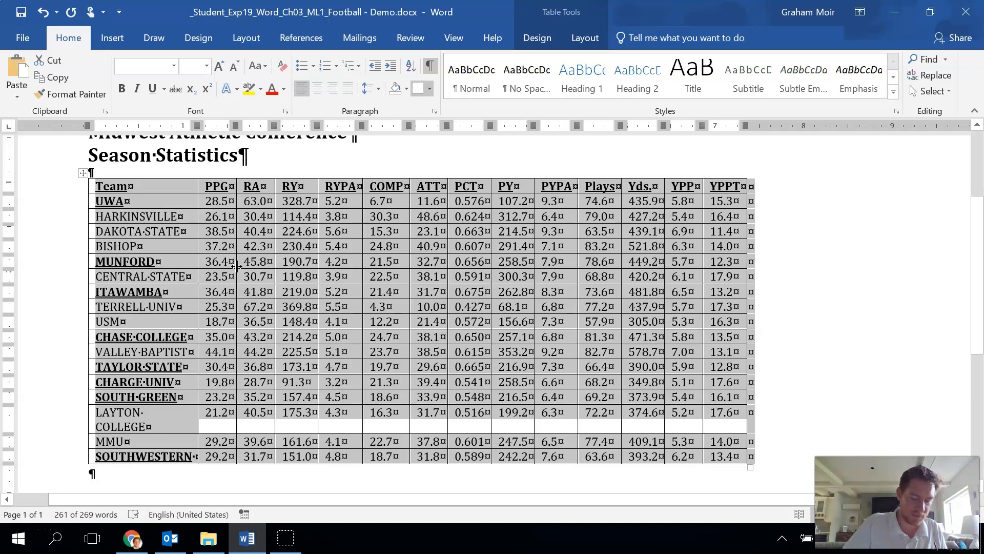
{"action": "left_click", "coordinate": [128, 249]}
{"action": "left_click", "coordinate": [146, 189]}
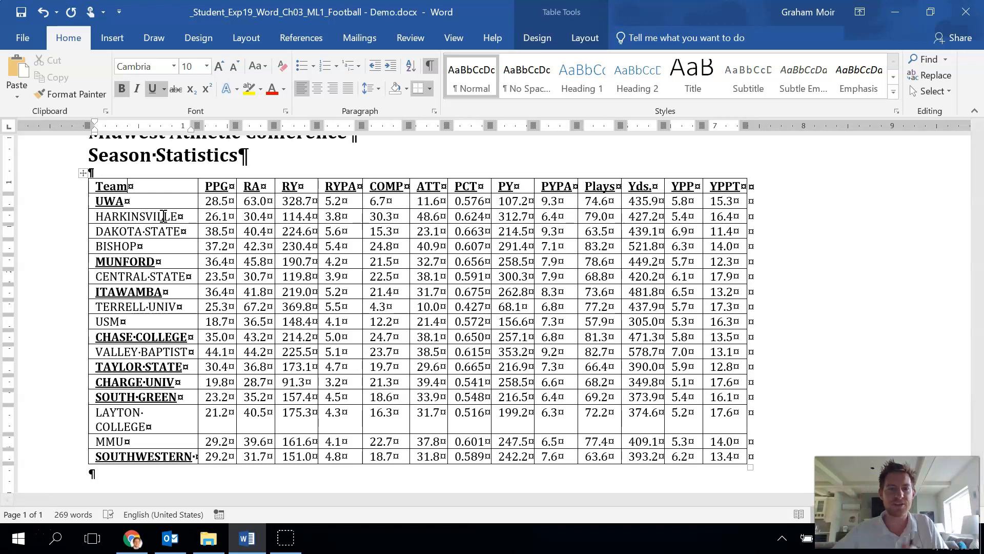
{"action": "left_click", "coordinate": [81, 171]}
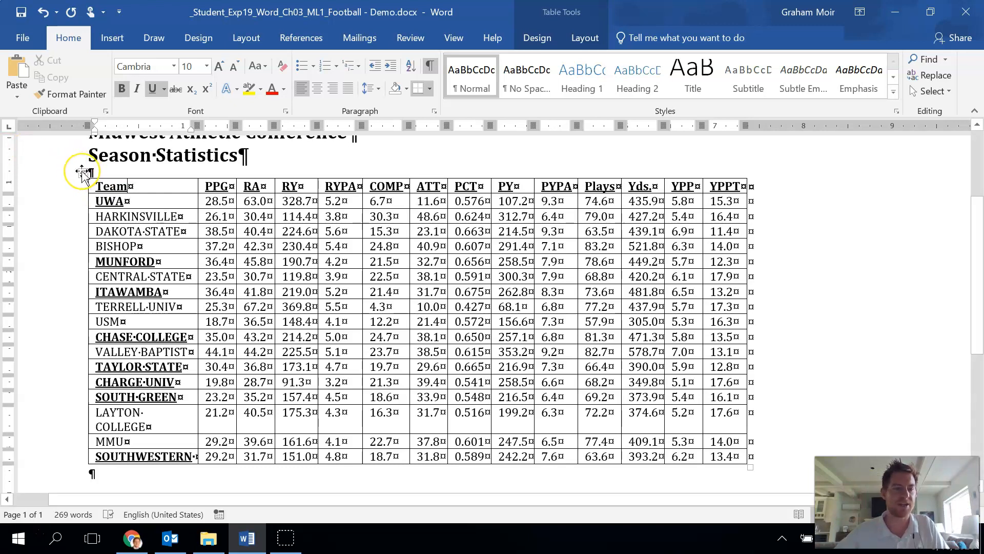
{"action": "left_click", "coordinate": [82, 174]}
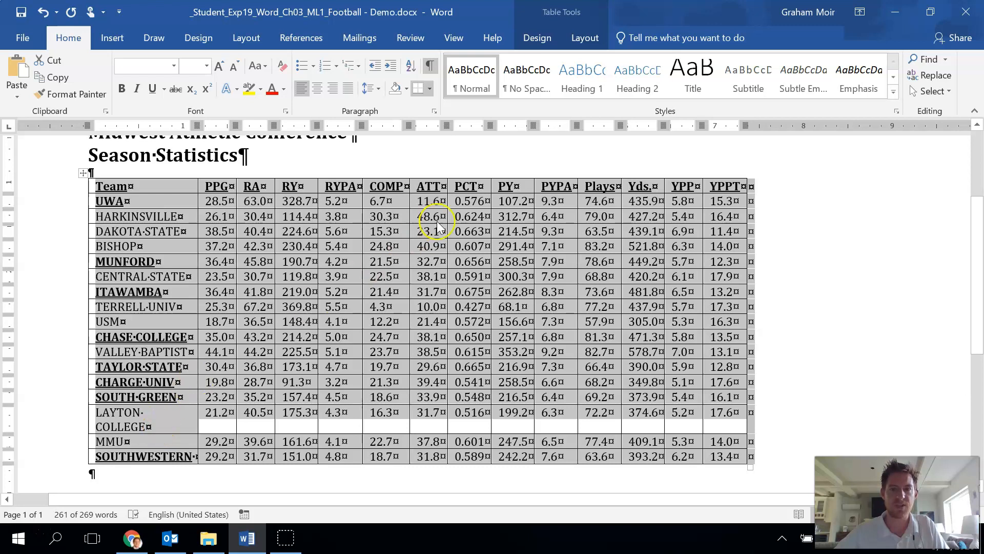
{"action": "left_click", "coordinate": [584, 41]}
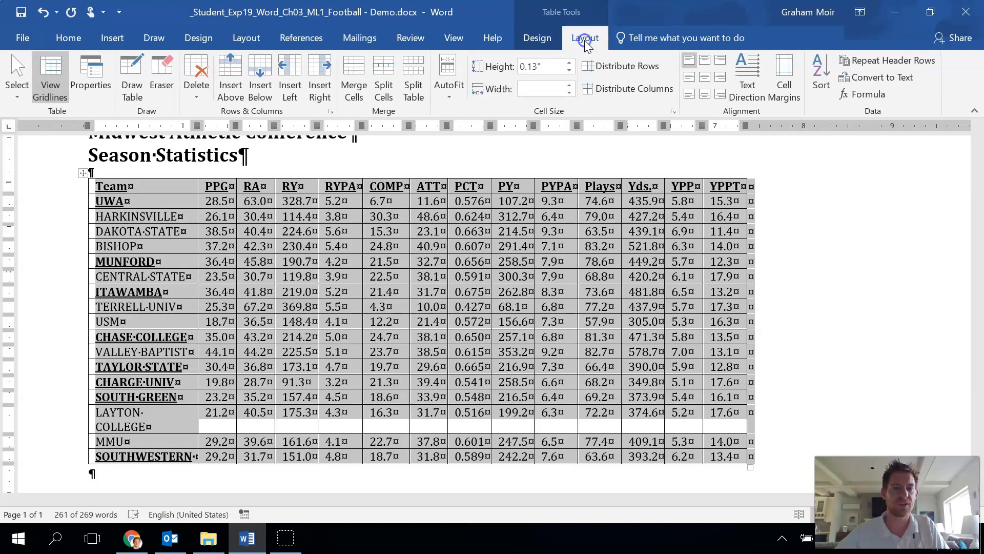
{"action": "left_click", "coordinate": [448, 103]}
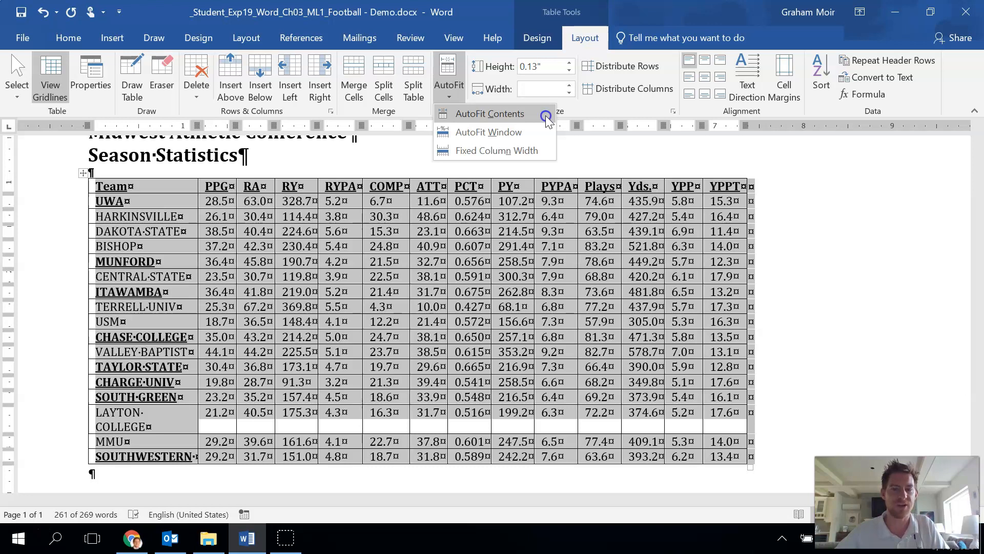
{"action": "left_click", "coordinate": [489, 114]}
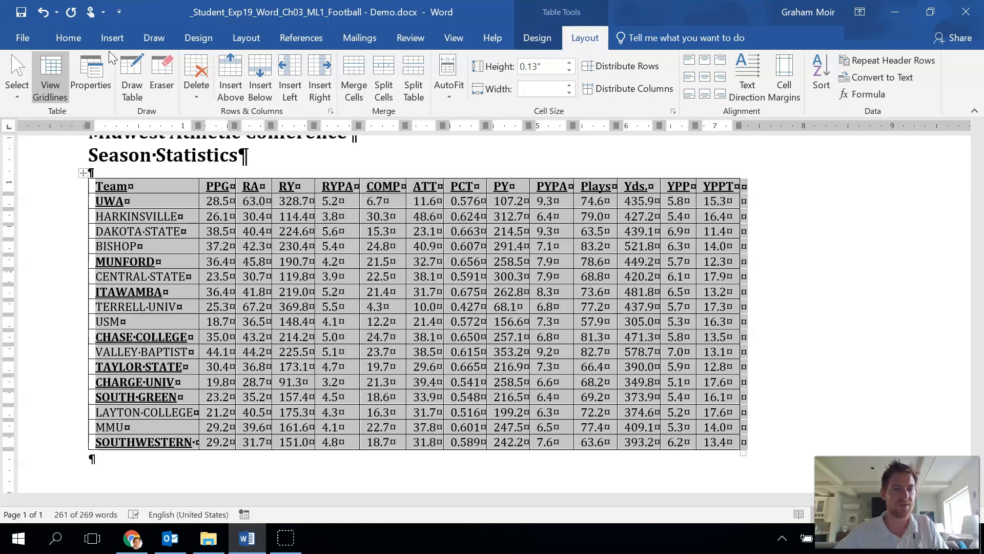
- Remove the bold and underline formatting from all team names below the Team heading, from UWA through SOUTHWESTERN
{"action": "left_click", "coordinate": [174, 185]}
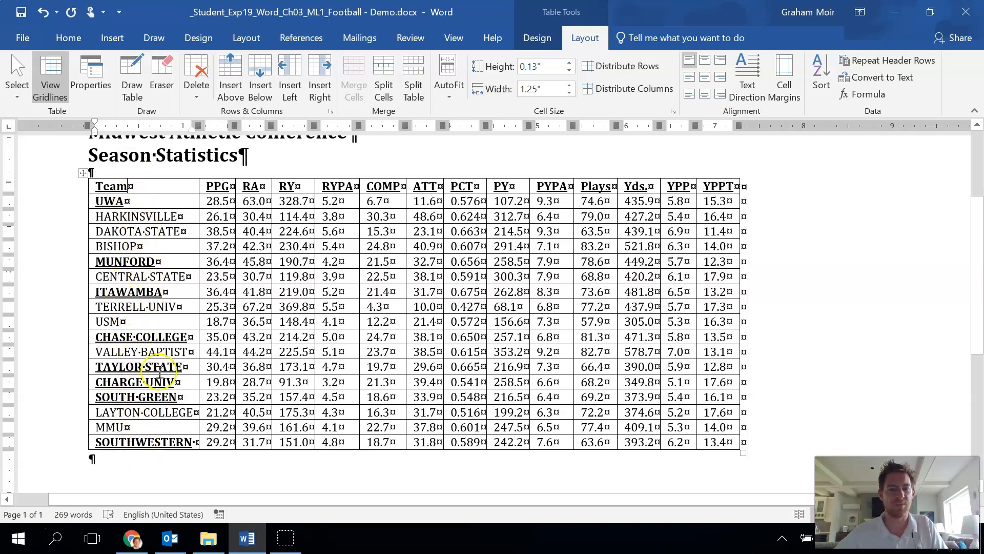
{"action": "left_click_drag", "start_coordinate": [196, 444], "coordinate": [98, 205]}
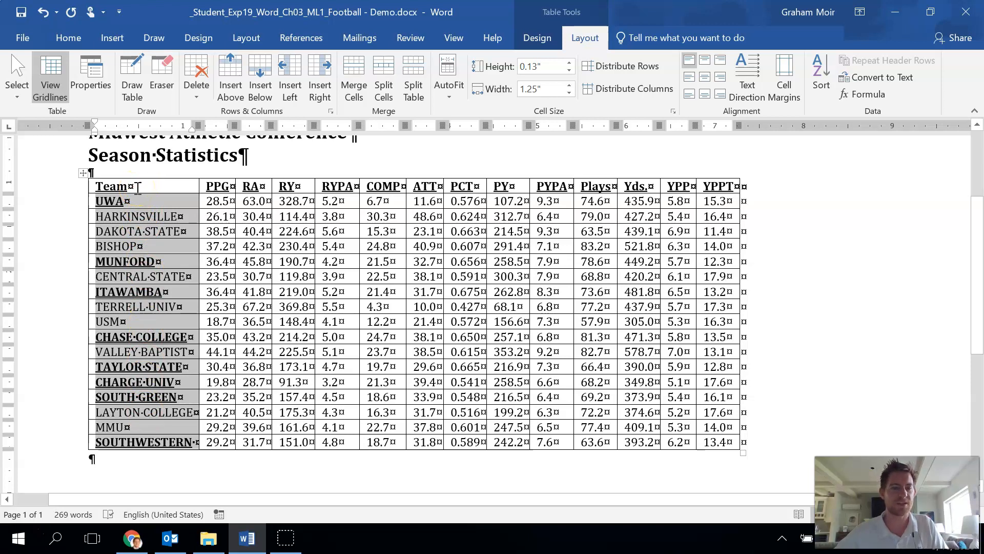
{"action": "left_click", "coordinate": [77, 40]}
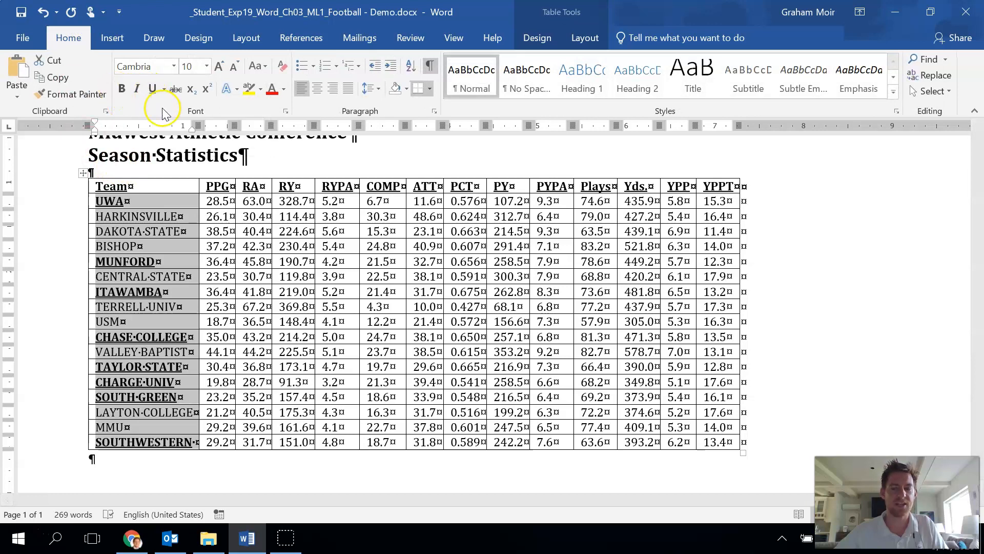
{"action": "left_click", "coordinate": [121, 88]}
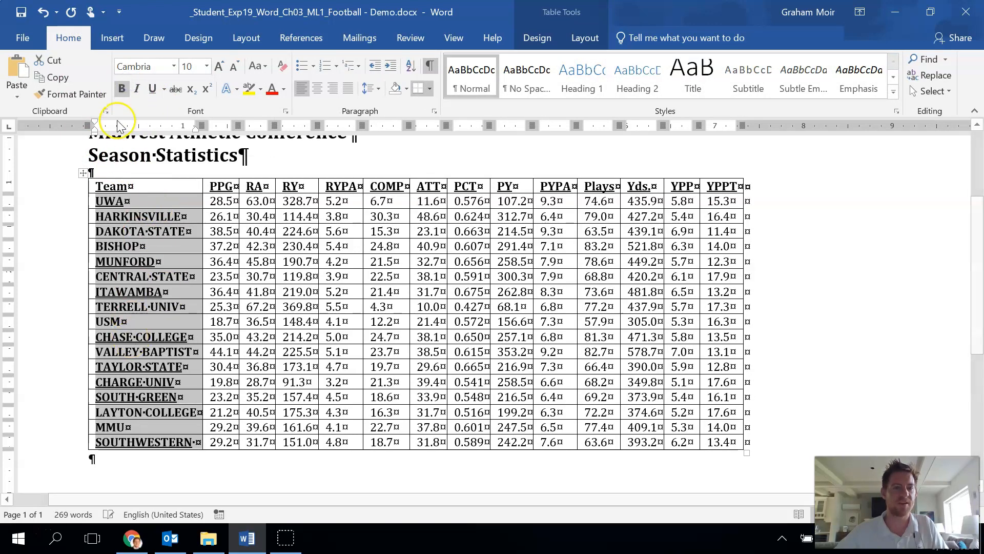
{"action": "left_click", "coordinate": [122, 89]}
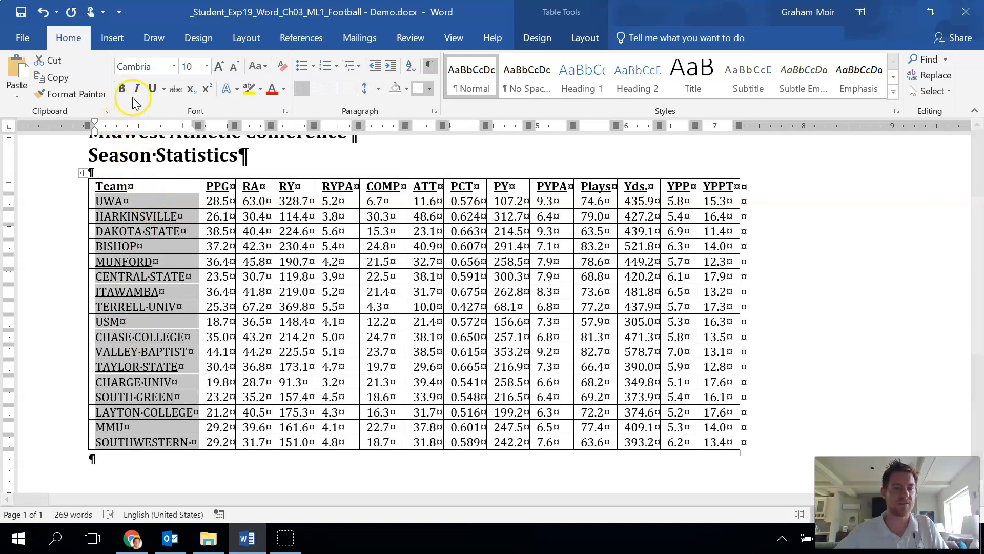
{"action": "left_click", "coordinate": [152, 89]}
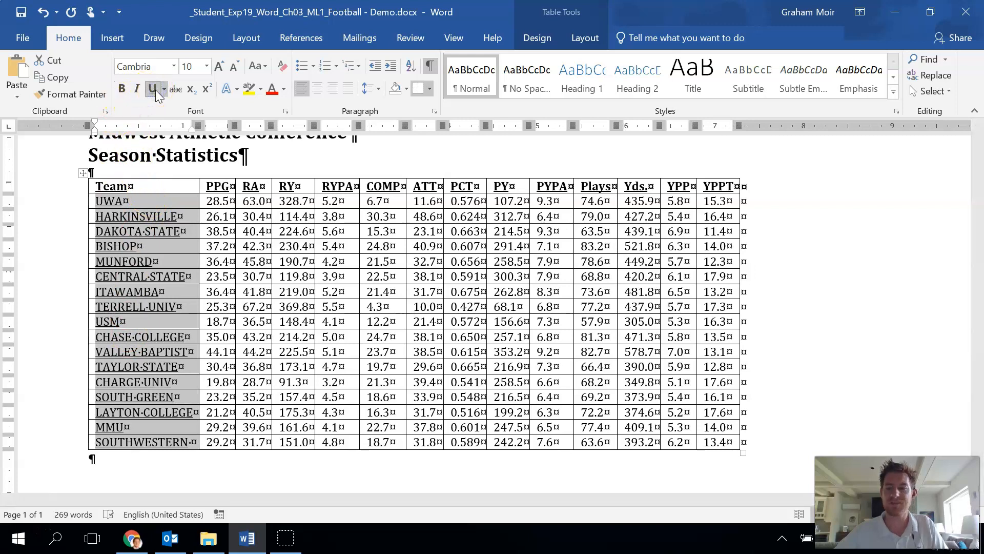
{"action": "left_click", "coordinate": [156, 95]}
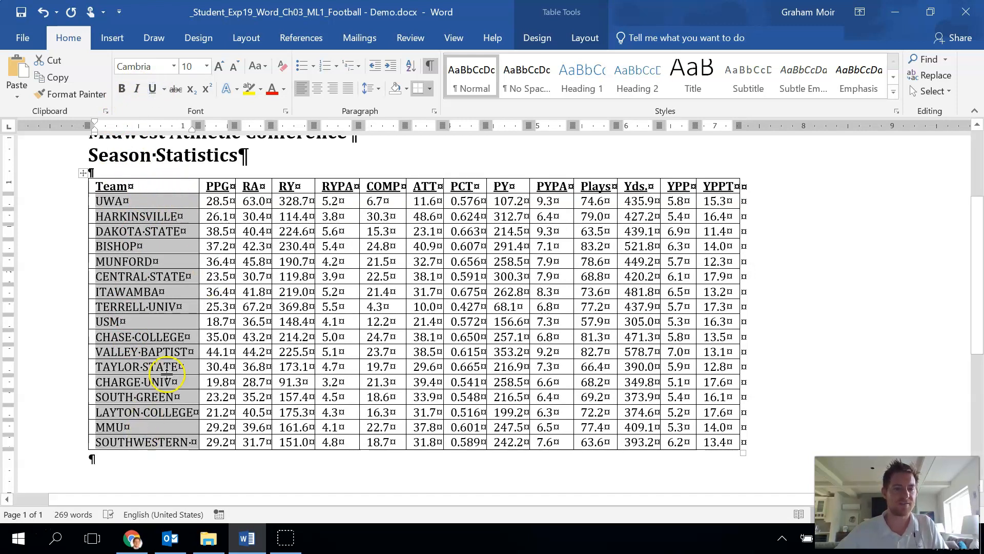
{"action": "left_click", "coordinate": [260, 351]}
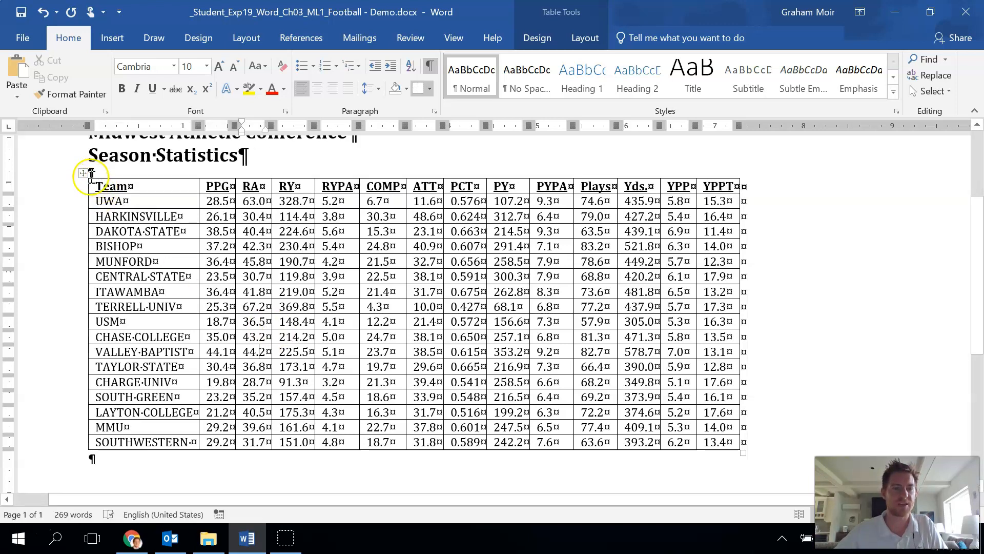
- Insert a blank row above the table's heading row
{"action": "left_click_drag", "start_coordinate": [96, 186], "coordinate": [724, 184]}
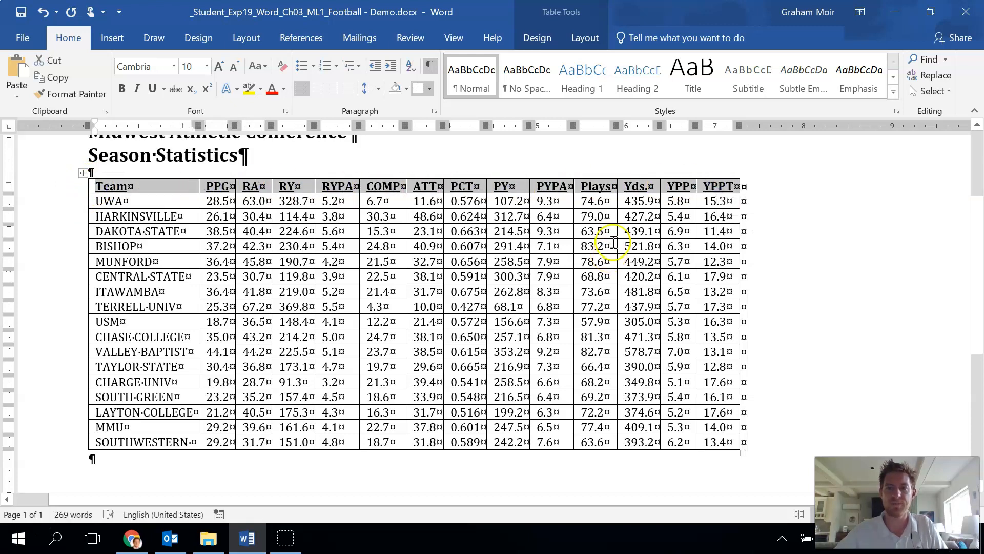
{"action": "left_click", "coordinate": [589, 41]}
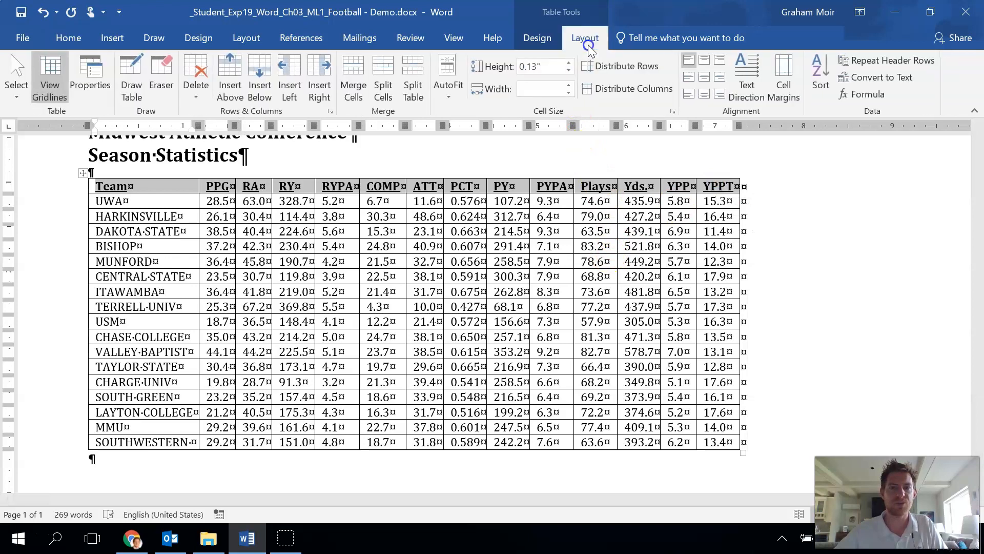
{"action": "left_click", "coordinate": [232, 91]}
{"action": "left_click", "coordinate": [181, 186]}
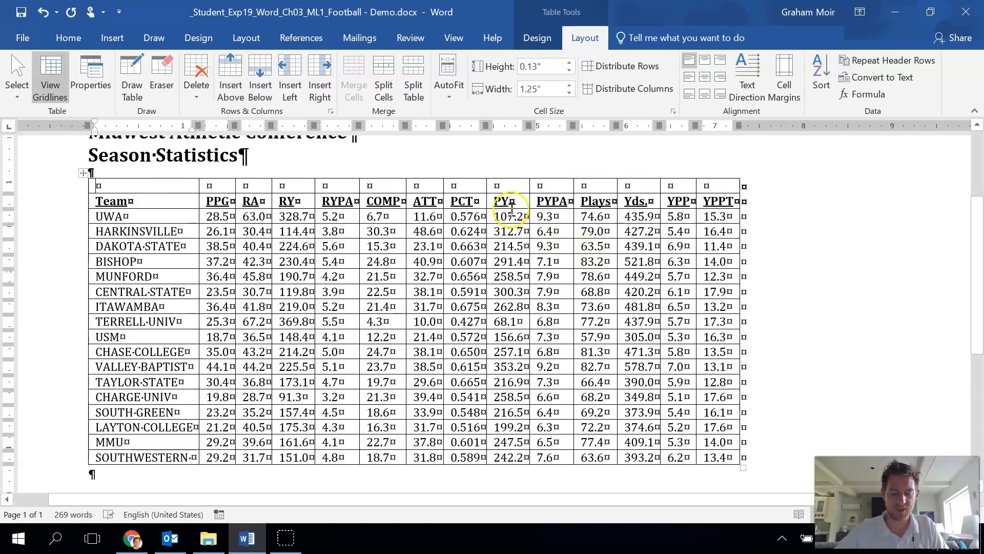
- Enter "Offensive Statistics" and "Rushing Statistics" in the first two cells of the blank top row
{"action": "left_click", "coordinate": [105, 185]}
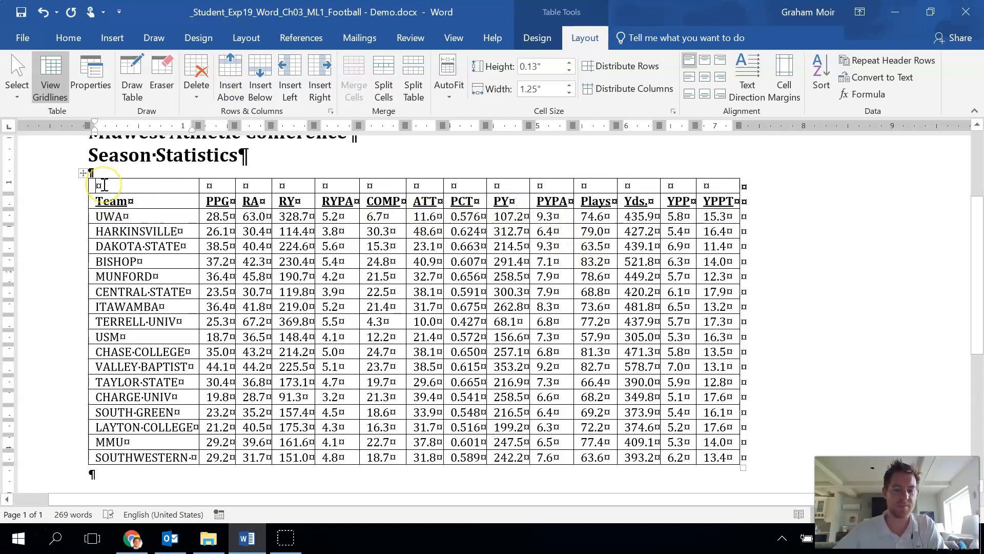
{"action": "type", "text": "Offensic"}
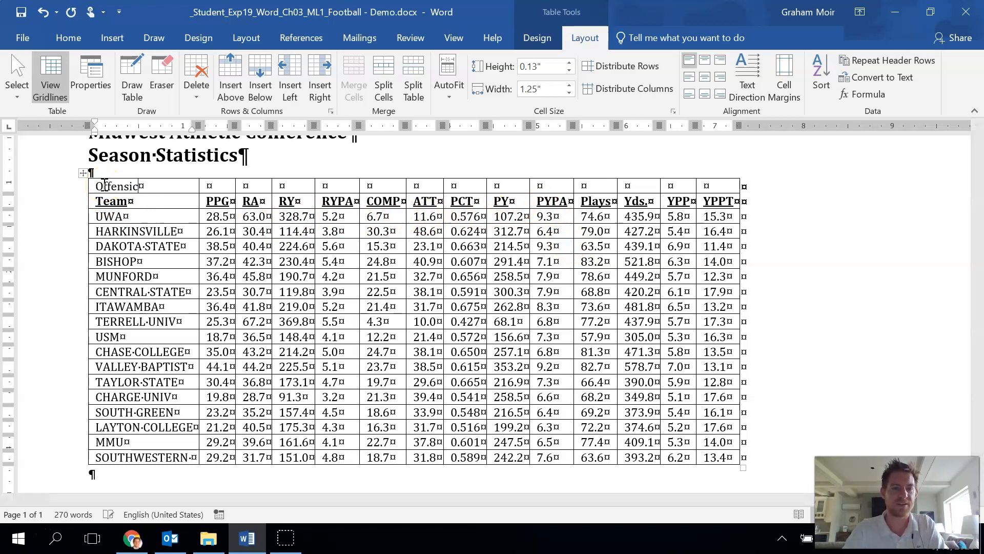
{"action": "key", "text": "BackSpace"}
{"action": "type", "text": "ve Sta"}
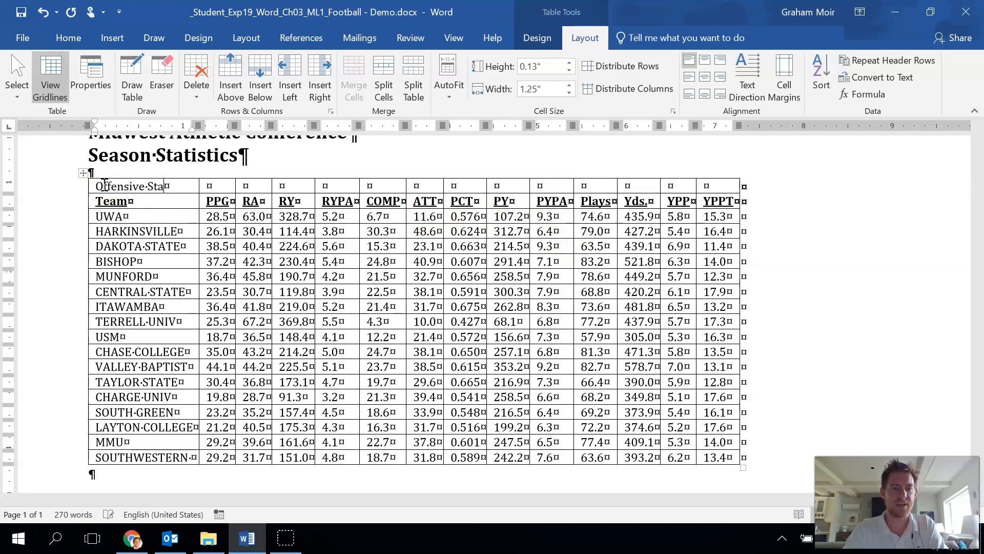
{"action": "type", "text": "tistics"}
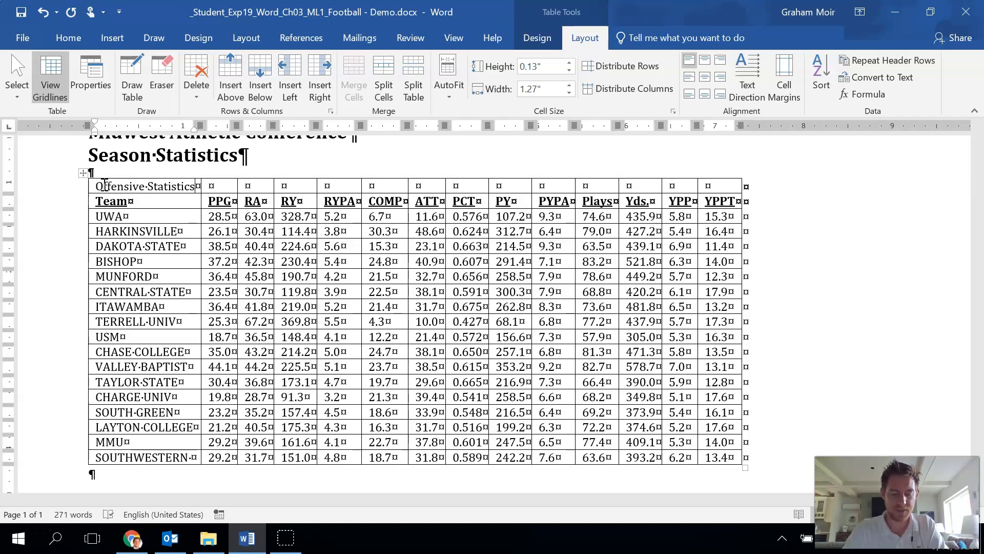
{"action": "key", "text": "Tab"}
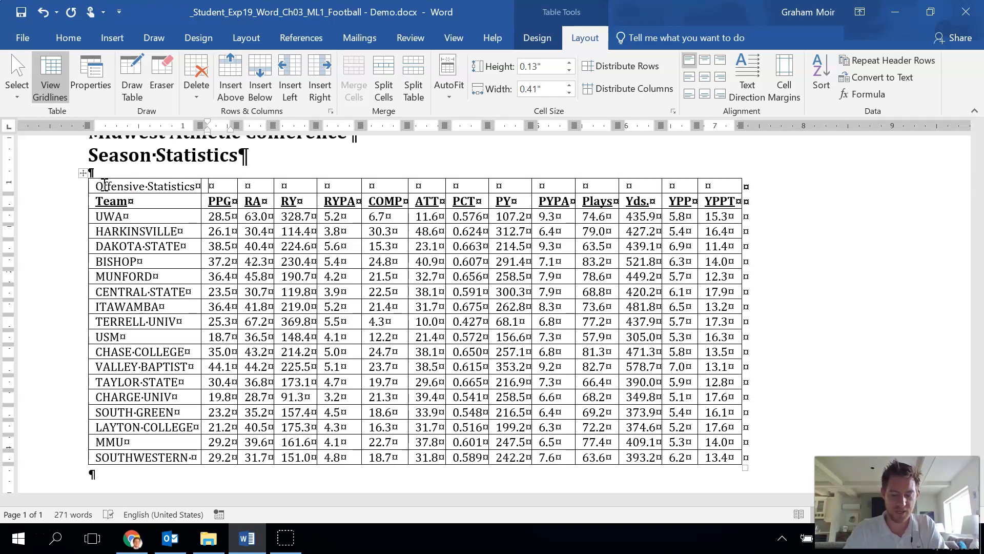
{"action": "type", "text": "R"}
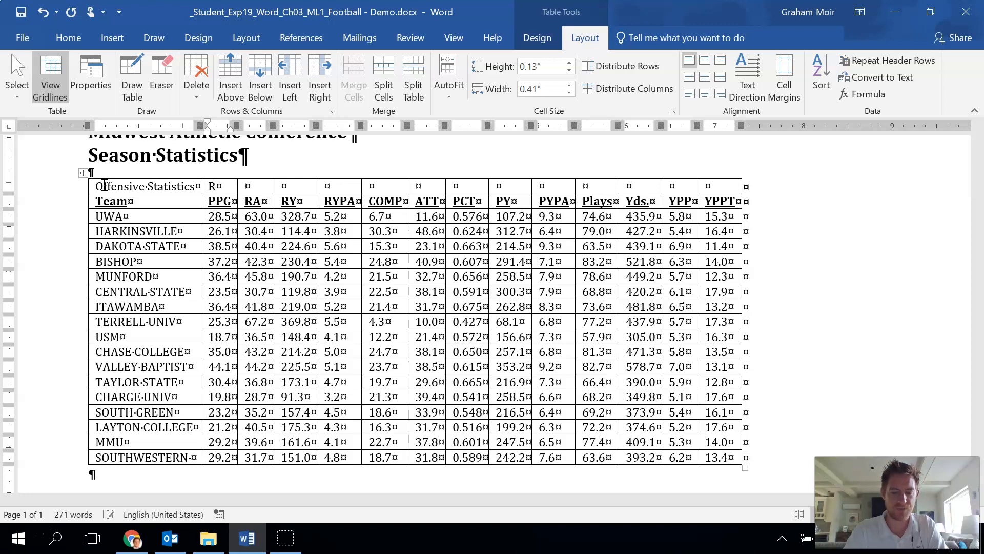
{"action": "type", "text": "ushing Statistics"}
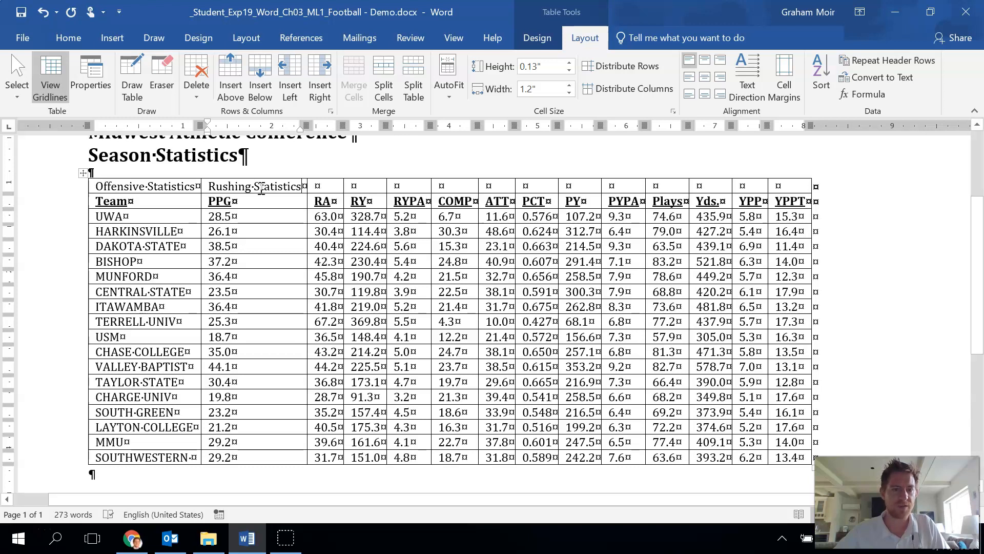
- Merge the Rushing Statistics cell with the blank cells through the COMP column and align its text Top Center
{"action": "left_click_drag", "start_coordinate": [260, 188], "coordinate": [474, 186]}
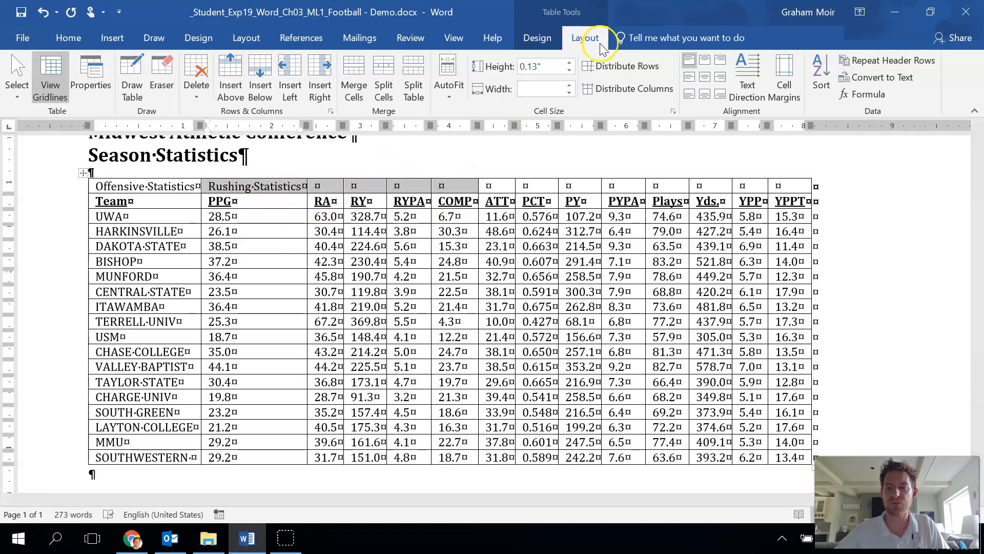
{"action": "left_click", "coordinate": [355, 82]}
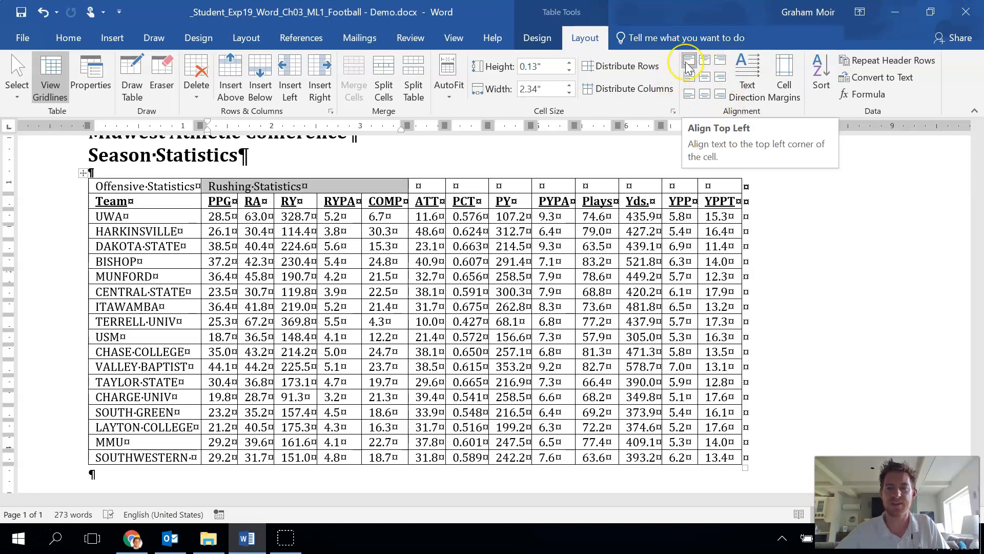
{"action": "left_click", "coordinate": [692, 81]}
{"action": "left_click", "coordinate": [692, 96]}
{"action": "left_click", "coordinate": [706, 61]}
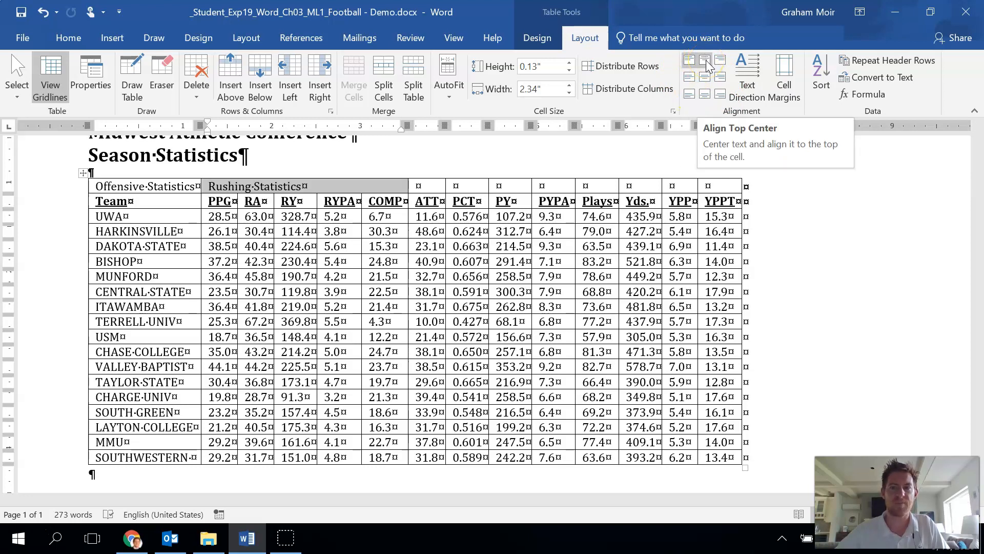
{"action": "left_click", "coordinate": [707, 62]}
{"action": "left_click", "coordinate": [316, 181]}
{"action": "left_click", "coordinate": [281, 185]}
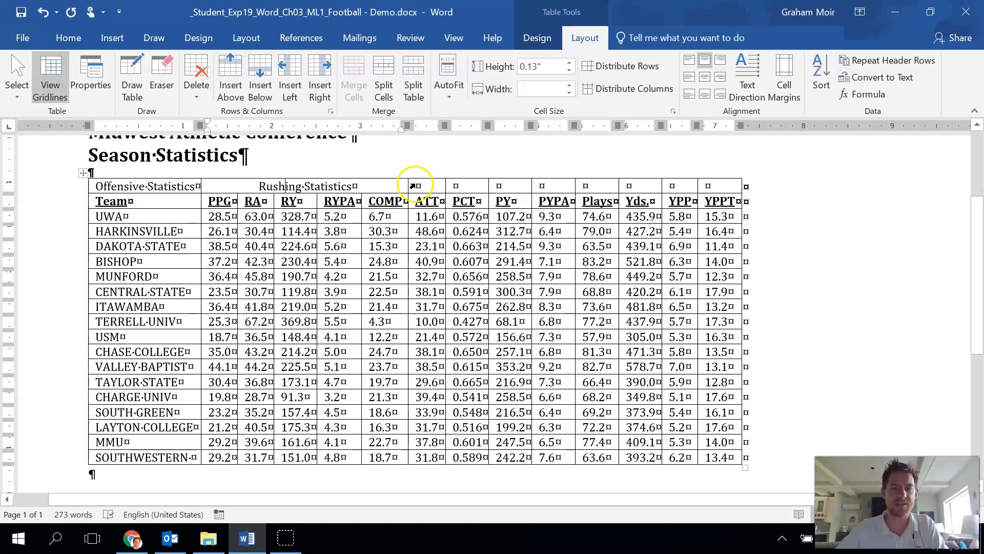
- Enter "Passing Statistics" above the ATT column and merge that cell with the blank cells through the PYPA column
{"action": "left_click", "coordinate": [412, 186]}
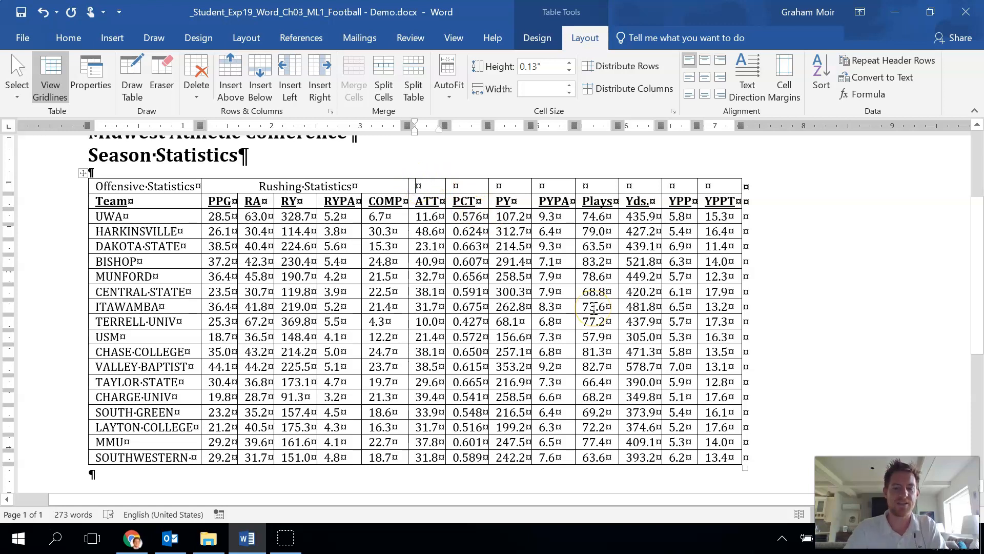
{"action": "type", "text": "Passin"}
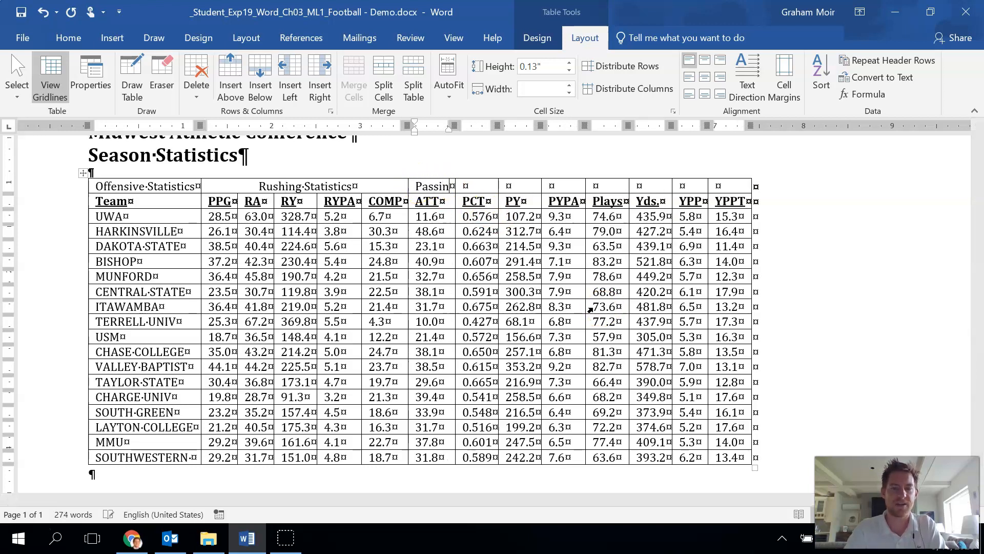
{"action": "type", "text": "g Statis"}
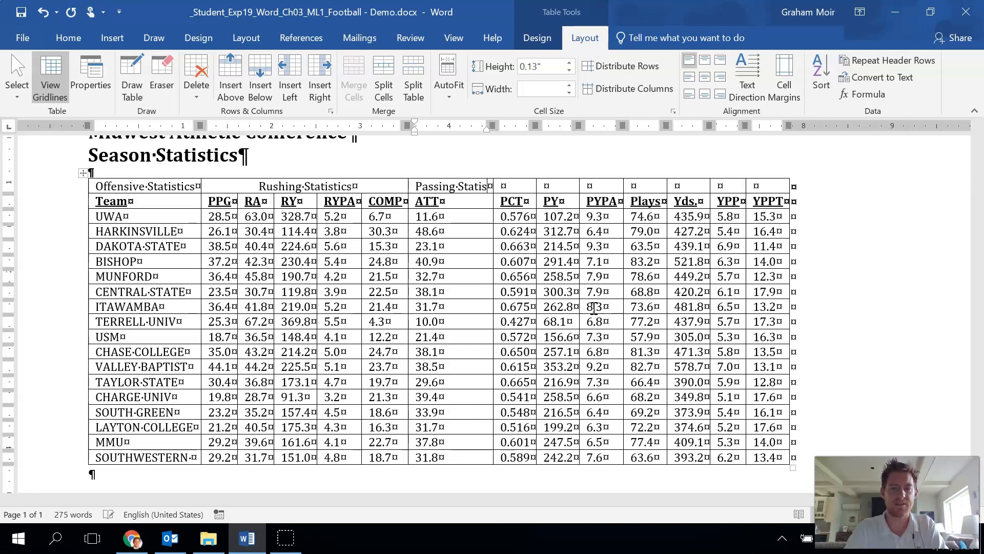
{"action": "type", "text": "tics"}
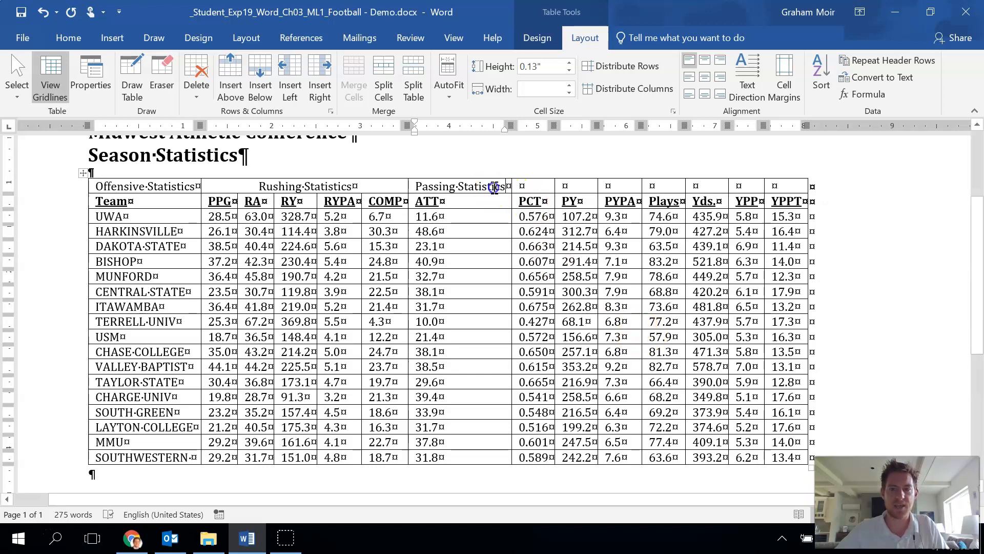
{"action": "left_click_drag", "start_coordinate": [493, 187], "coordinate": [622, 187]}
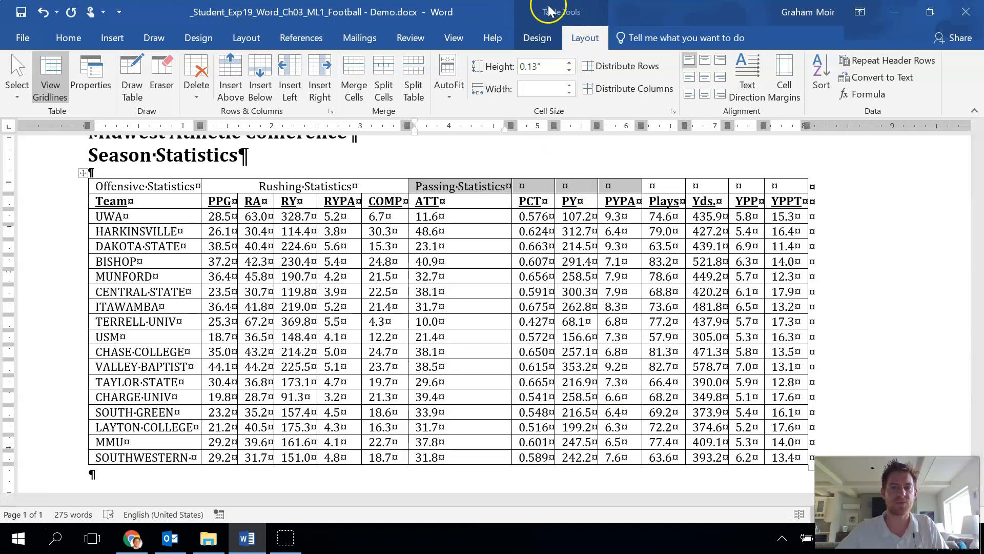
{"action": "left_click", "coordinate": [354, 82]}
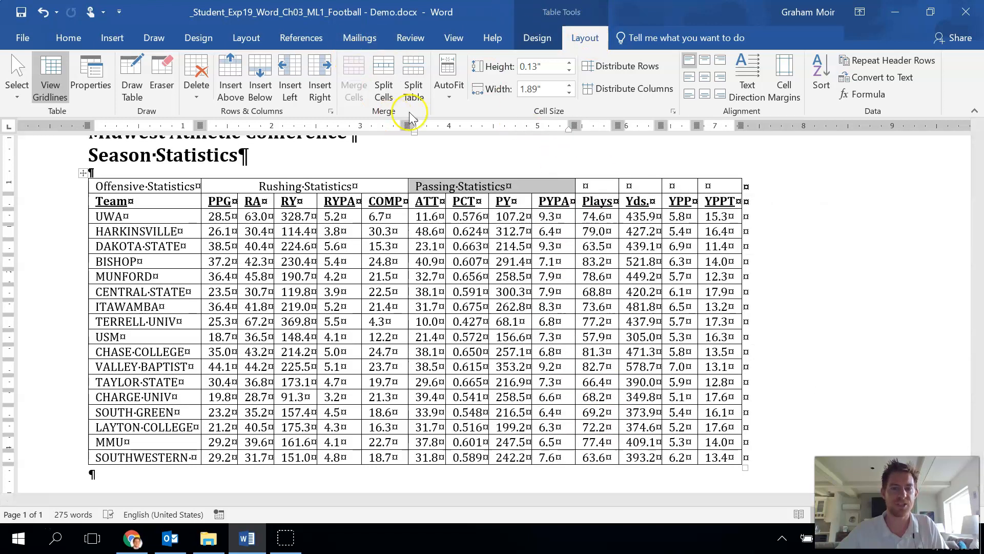
- Align the Passing Statistics text Top Center and enter "Total" in the top-row cell above the Plays column
{"action": "left_click", "coordinate": [706, 62]}
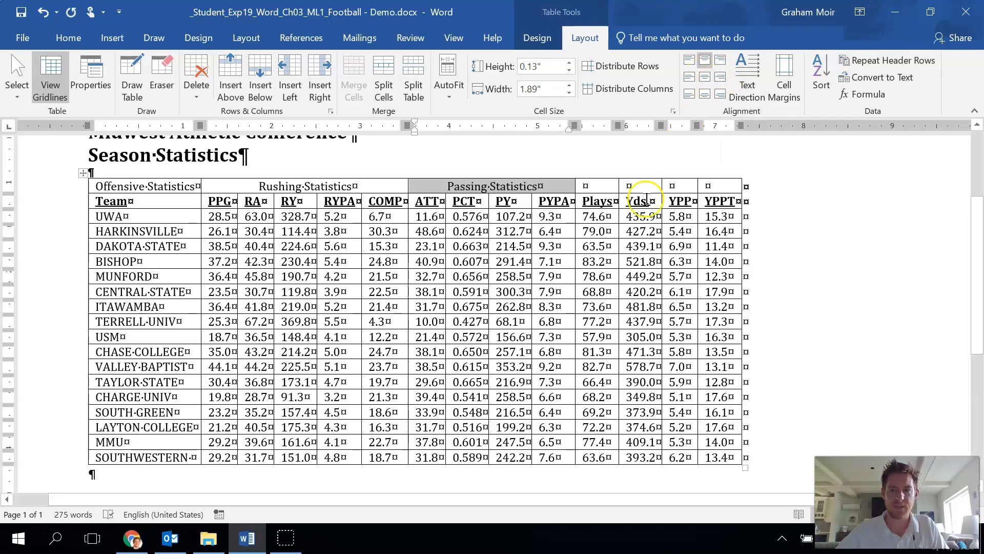
{"action": "left_click", "coordinate": [595, 187]}
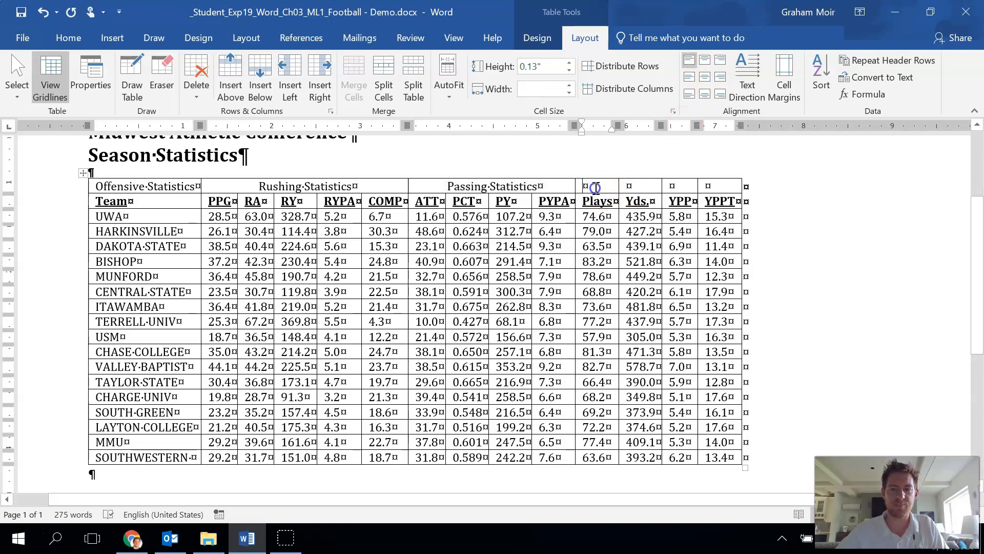
{"action": "mouse_move", "coordinate": [595, 187]}
{"action": "left_mouse_down"}
{"action": "mouse_move", "coordinate": [618, 184]}
{"action": "mouse_move", "coordinate": [595, 184]}
{"action": "left_mouse_up"}
{"action": "left_click", "coordinate": [593, 185]}
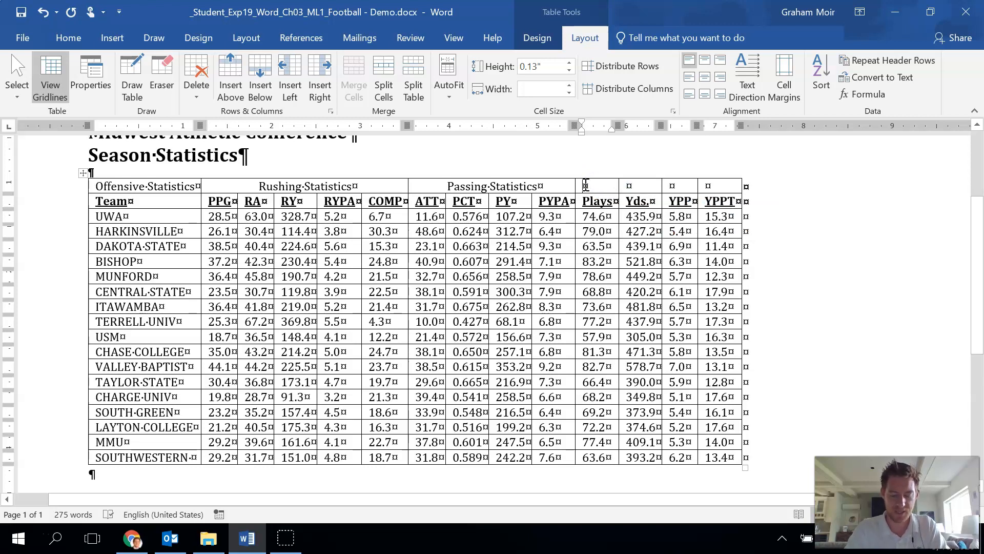
{"action": "type", "text": "Total"}
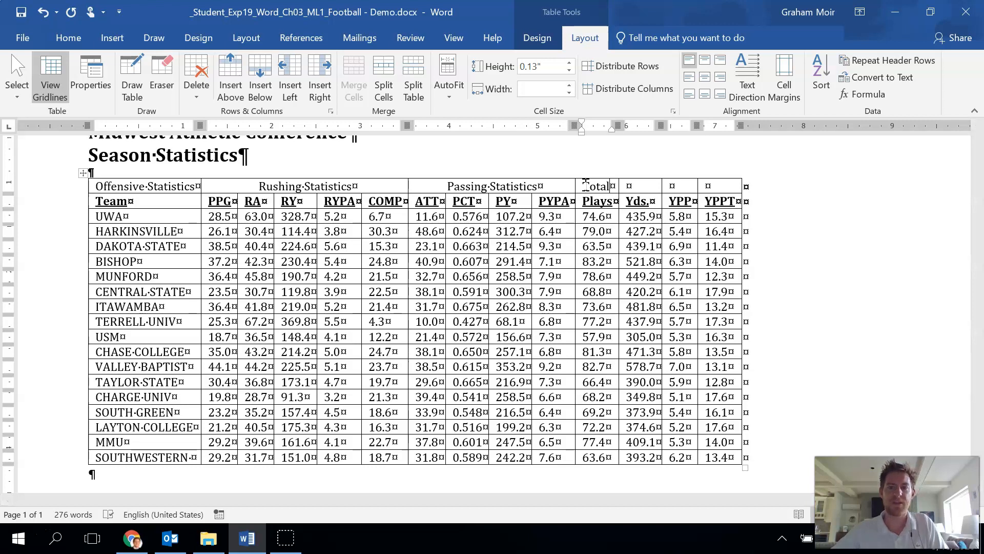
- Merge the Total cell with the blank cells through the YPPT column and align its text Top Center
{"action": "left_click_drag", "start_coordinate": [585, 185], "coordinate": [709, 187]}
{"action": "left_click", "coordinate": [367, 97]}
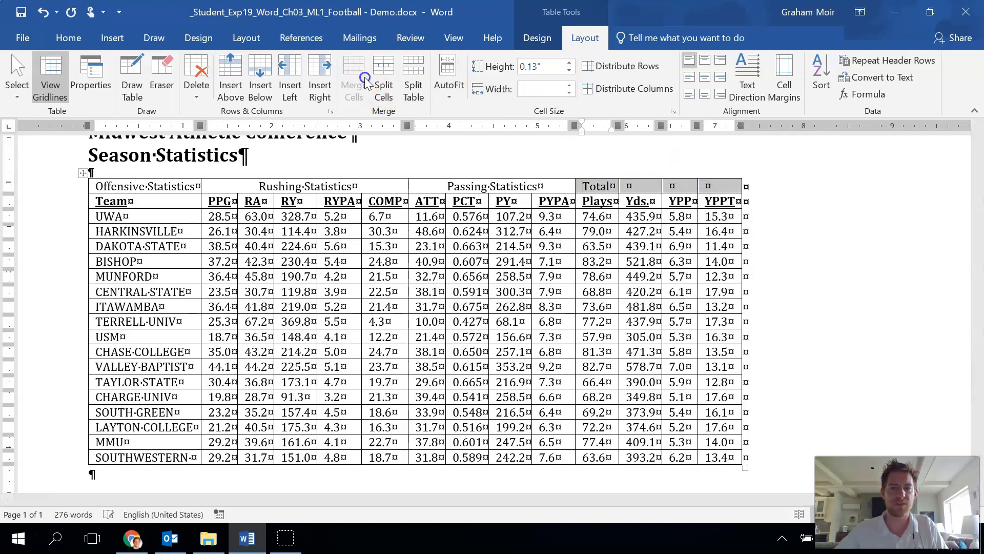
{"action": "left_click", "coordinate": [704, 63]}
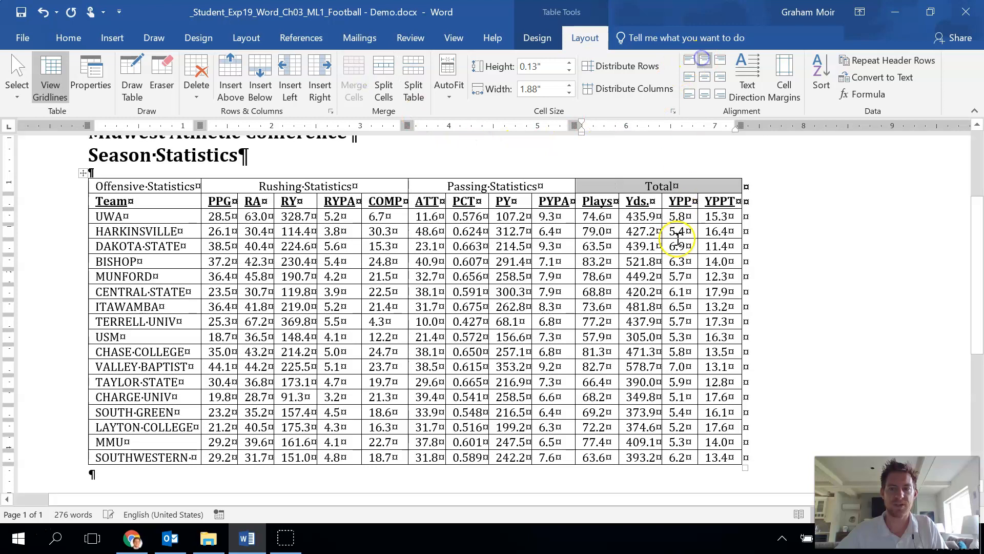
{"action": "left_click", "coordinate": [675, 277]}
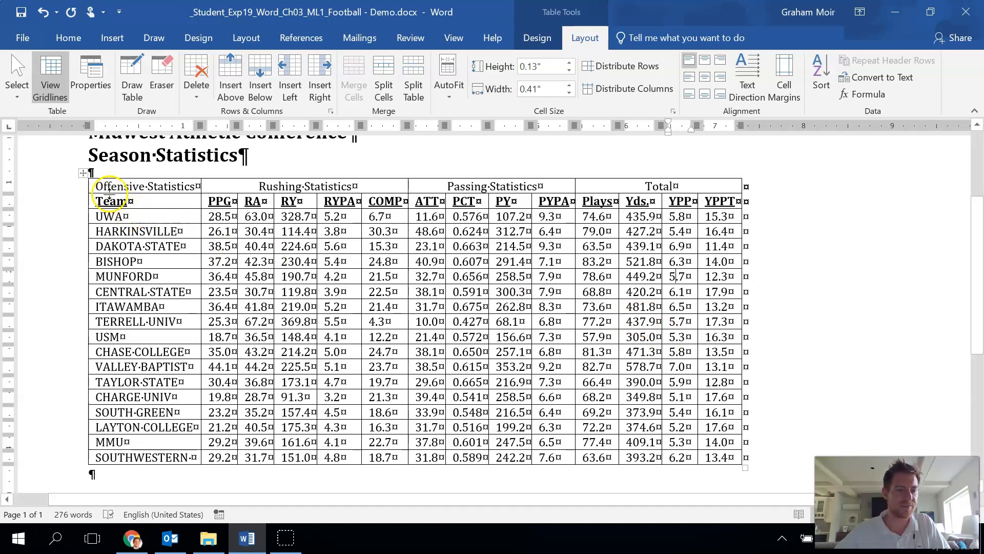
- Insert a blank table row between the HARKINSVILLE and DAKOTA STATE rows
{"action": "left_click", "coordinate": [140, 230]}
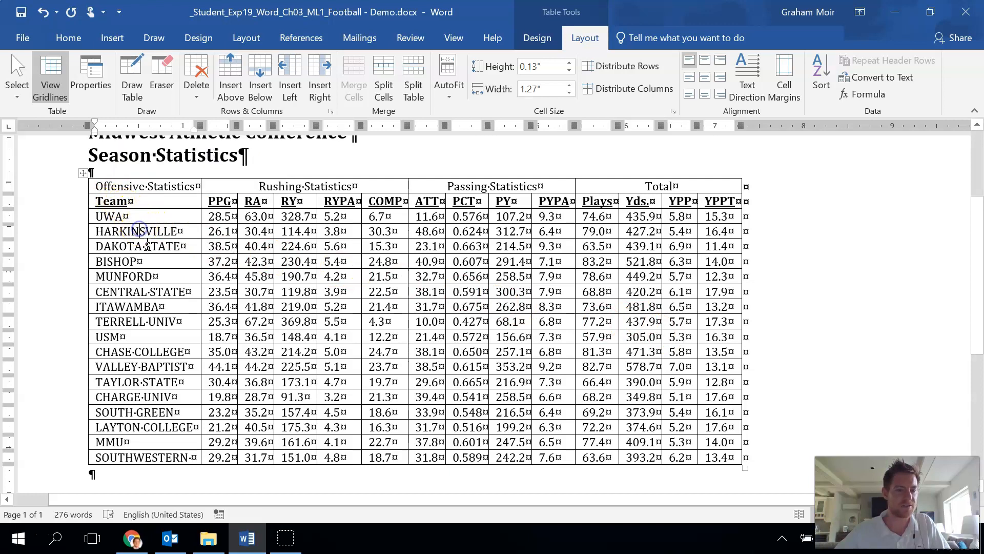
{"action": "left_click", "coordinate": [145, 245]}
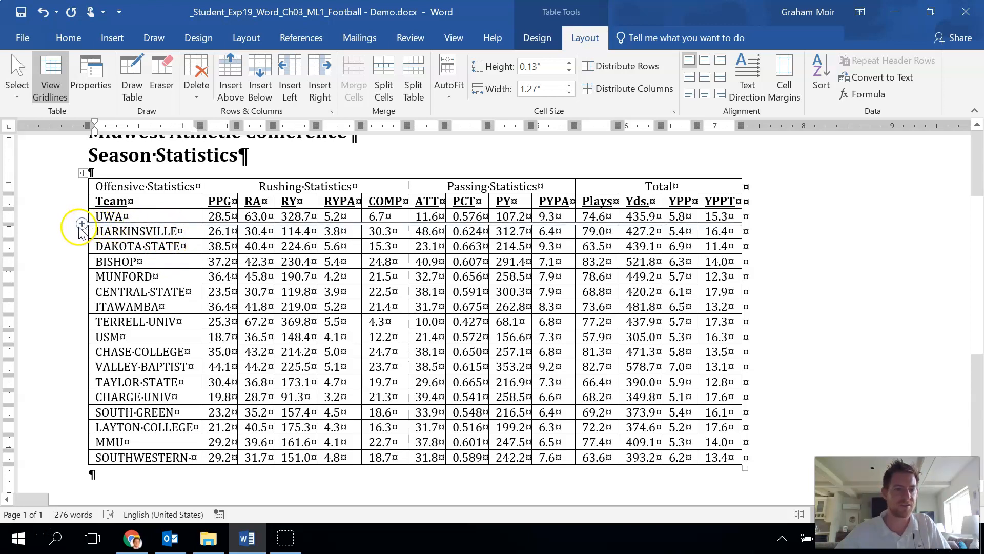
{"action": "mouse_move", "coordinate": [78, 263]}
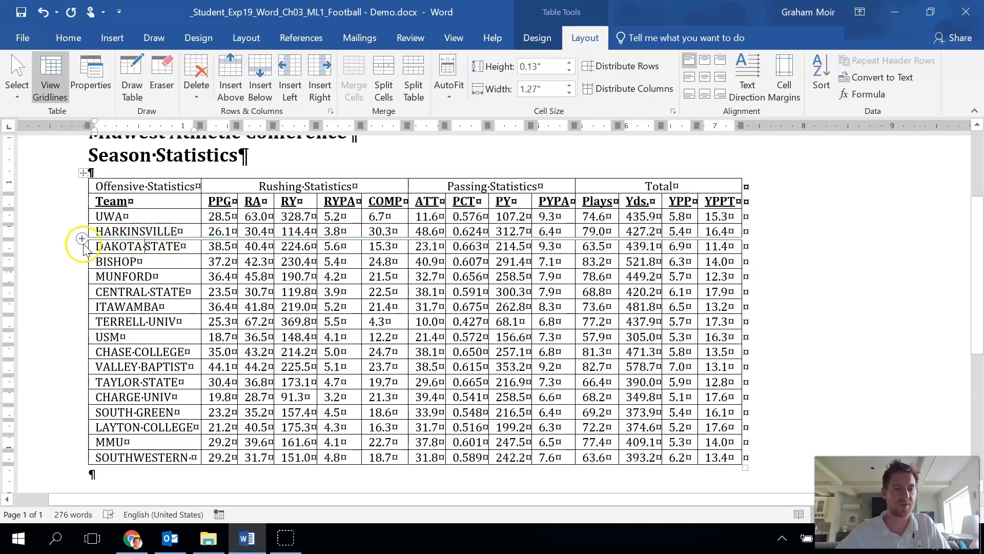
{"action": "left_click", "coordinate": [82, 239]}
{"action": "left_click", "coordinate": [120, 246]}
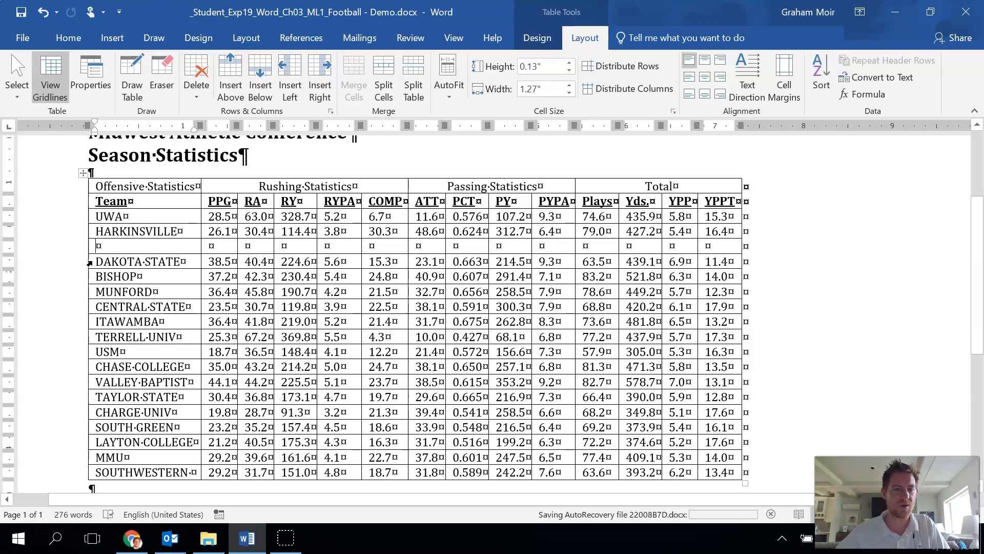
- Fill the blank row with JAMES COLLEGE, 38.2, 41.0, 220.5, 4.2, 19.7, 32.7, 0.601, 199.2, 7.6, 57.9, 449.3, 5.9 and 12.7
{"action": "left_click", "coordinate": [105, 246]}
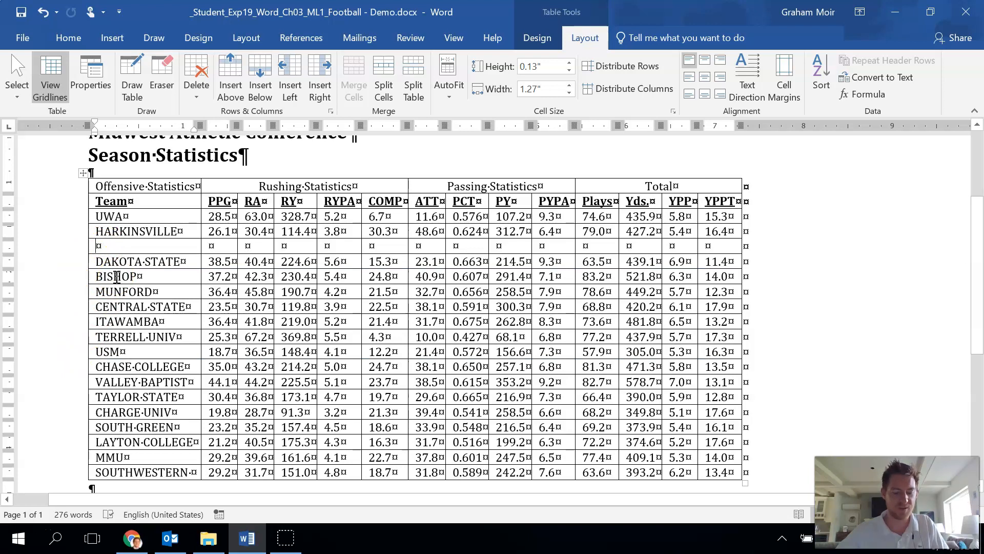
{"action": "left_click", "coordinate": [19, 536]}
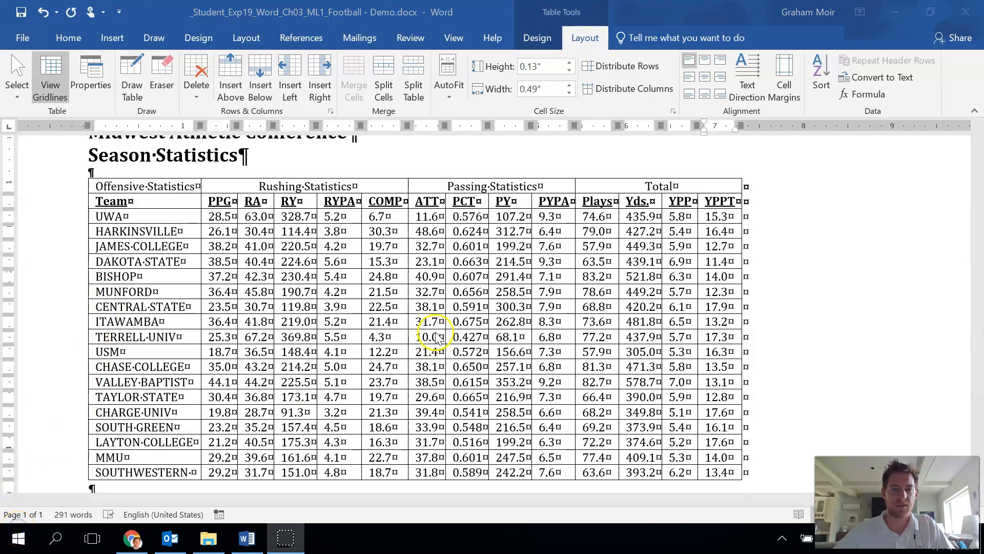
{"action": "left_click_drag", "start_coordinate": [97, 246], "coordinate": [715, 251]}
{"action": "left_click", "coordinate": [712, 249]}
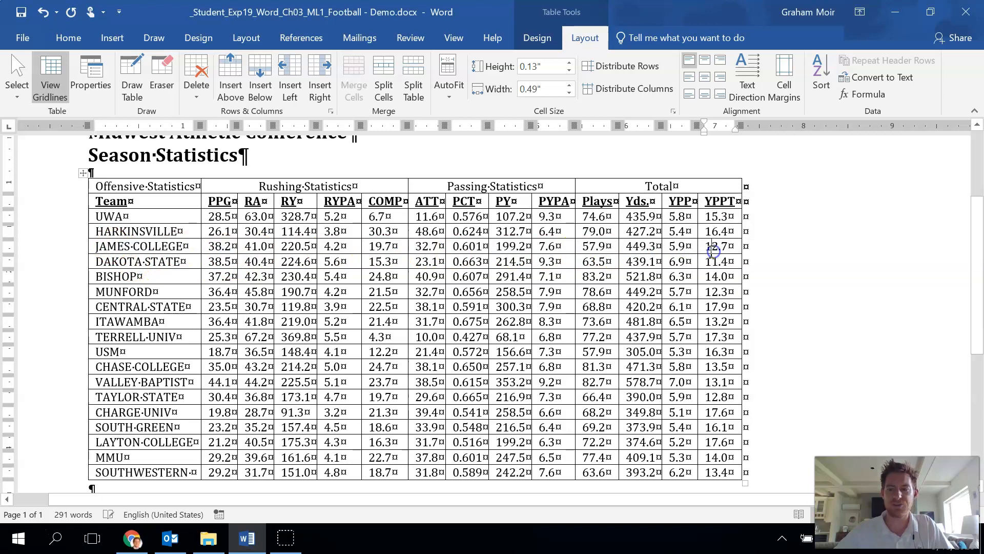
- Review the entries of the JAMES COLLEGE row cell by cell, from the PPG column through the YPPT column
{"action": "left_click", "coordinate": [206, 248]}
{"action": "left_click", "coordinate": [213, 248]}
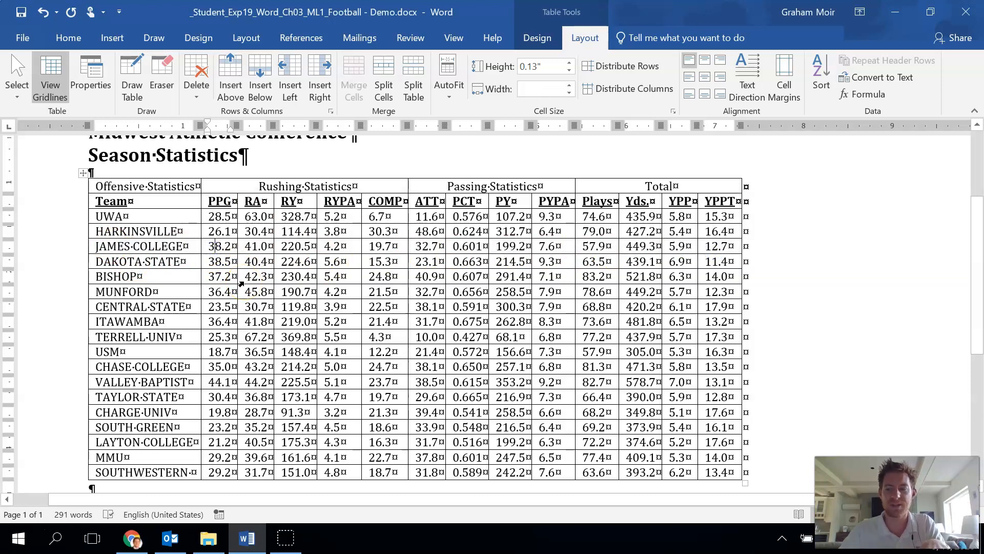
{"action": "left_click", "coordinate": [252, 249]}
{"action": "left_click", "coordinate": [287, 250]}
{"action": "key", "text": "Tab"}
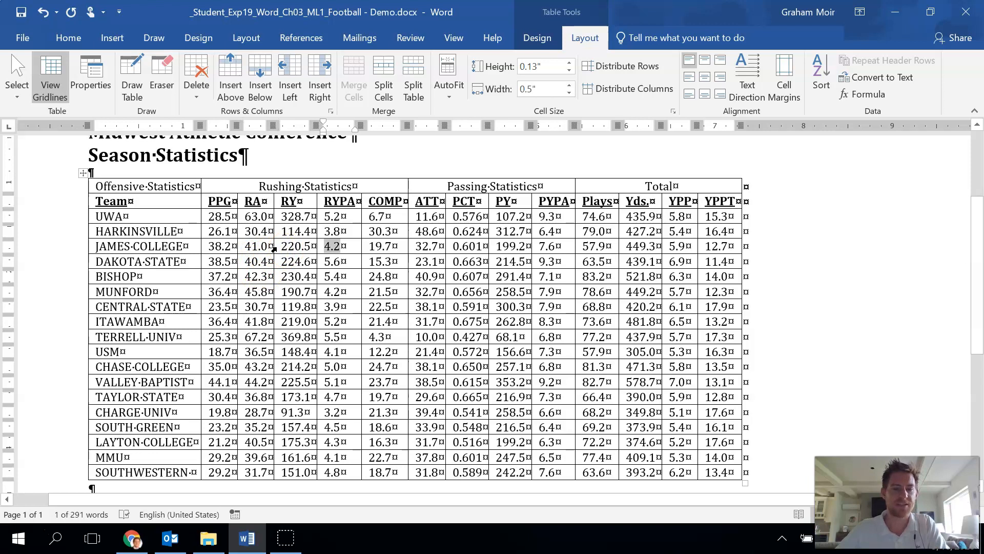
{"action": "key", "text": "Tab"}
{"action": "key", "text": "Tab"}
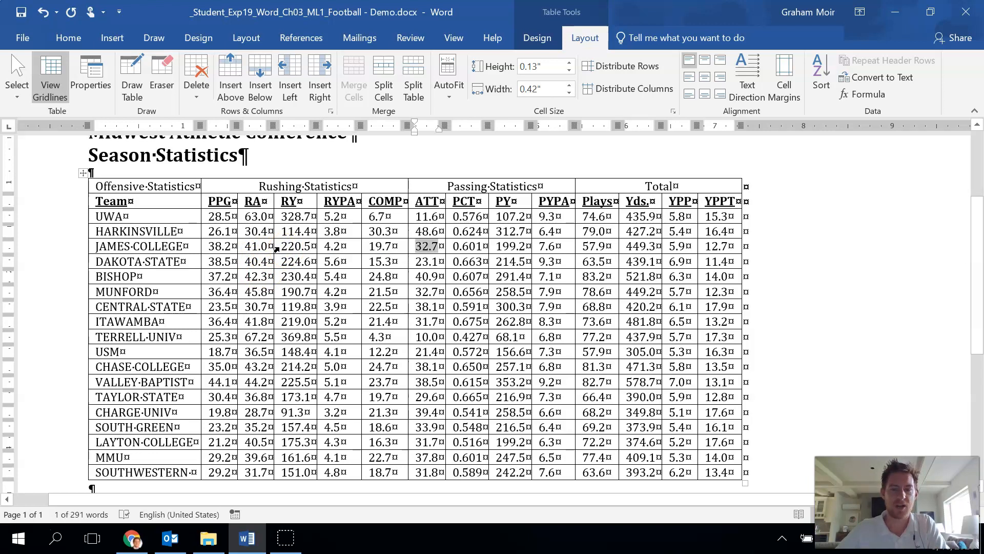
{"action": "key", "text": "Tab"}
{"action": "key", "text": "Tab"}
{"action": "key", "text": "Tab"}
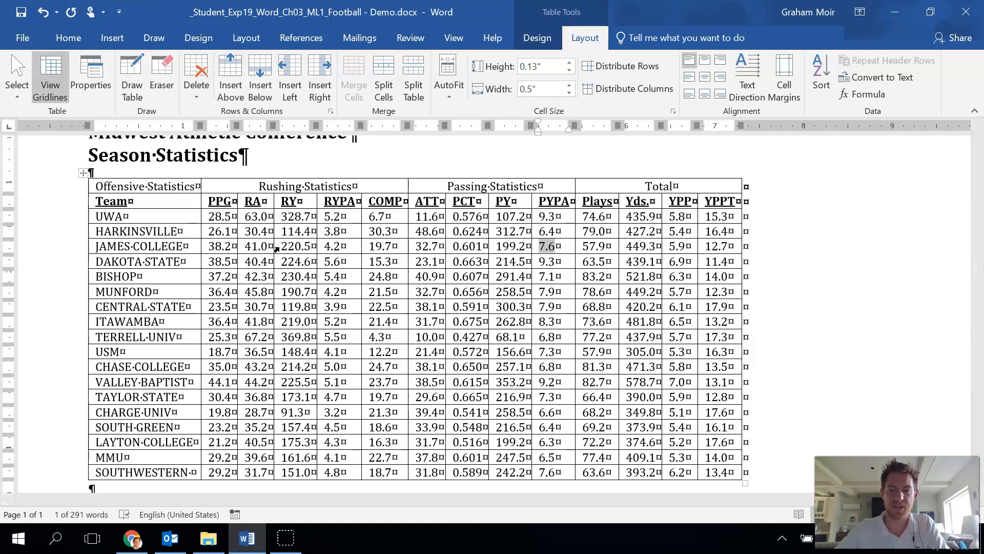
{"action": "key", "text": "Tab"}
{"action": "key", "text": "Tab"}
{"action": "key", "text": "Tab"}
{"action": "key", "text": "Tab"}
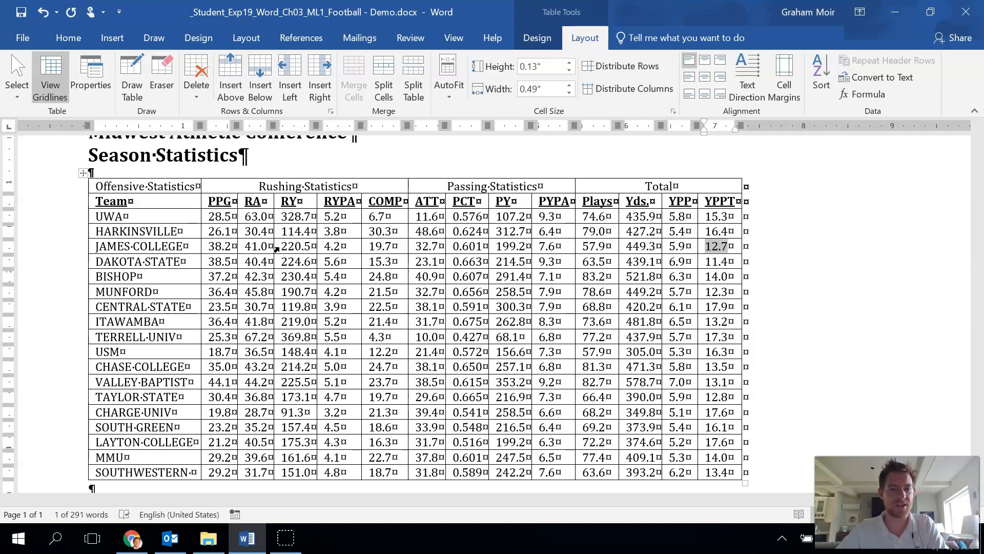
{"action": "key", "text": "Tab"}
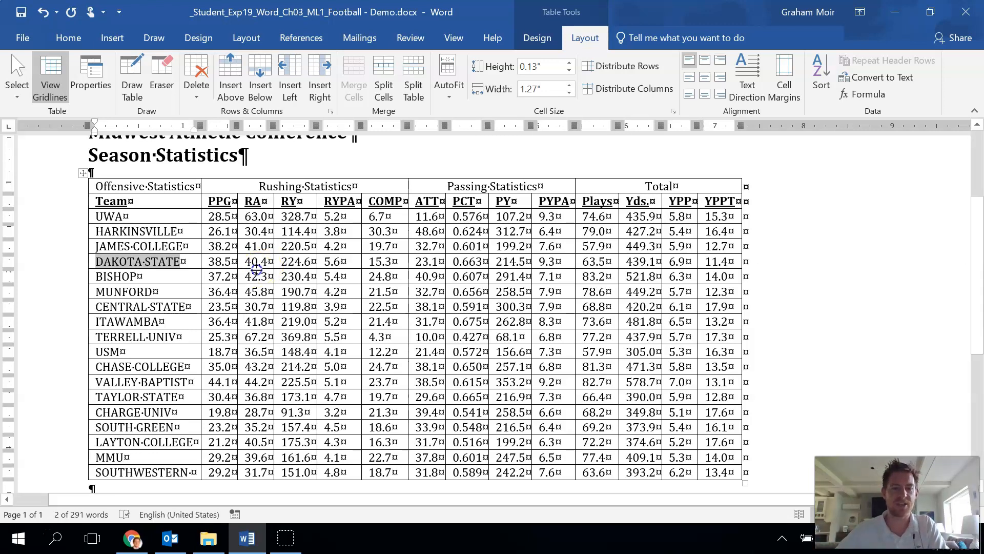
{"action": "left_click", "coordinate": [261, 265]}
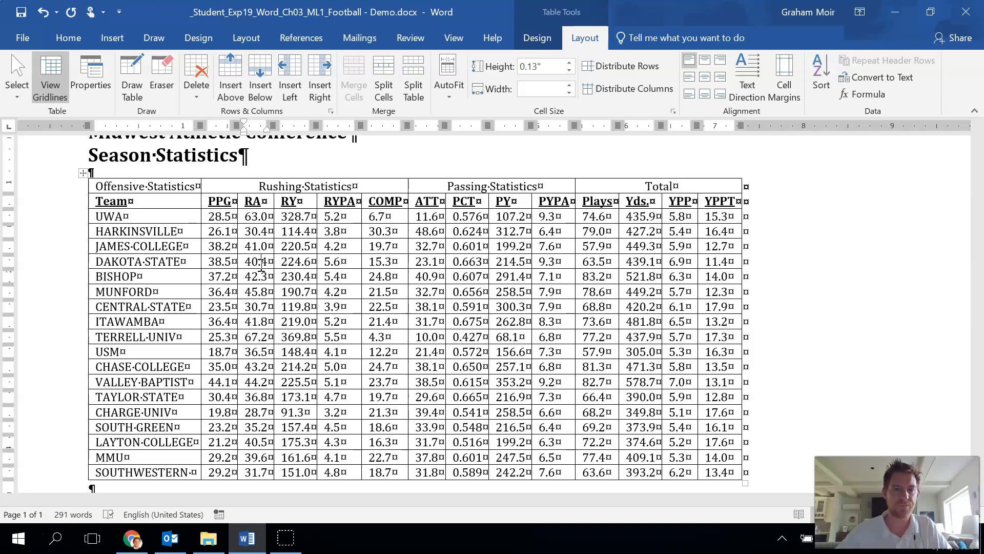
- Apply the Grid Table 5 Dark - Accent 2 table style to the statistics table
{"action": "left_click", "coordinate": [141, 206]}
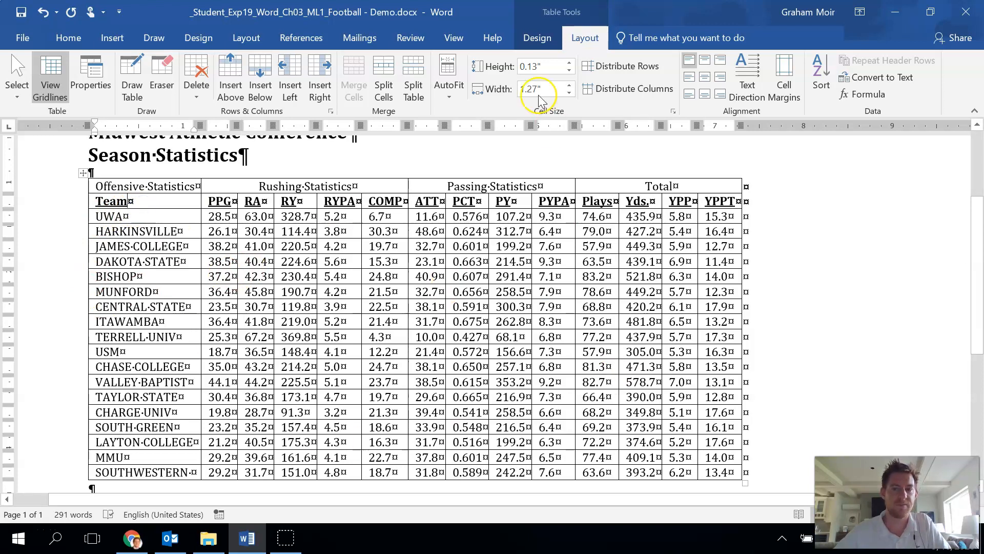
{"action": "left_click", "coordinate": [534, 35]}
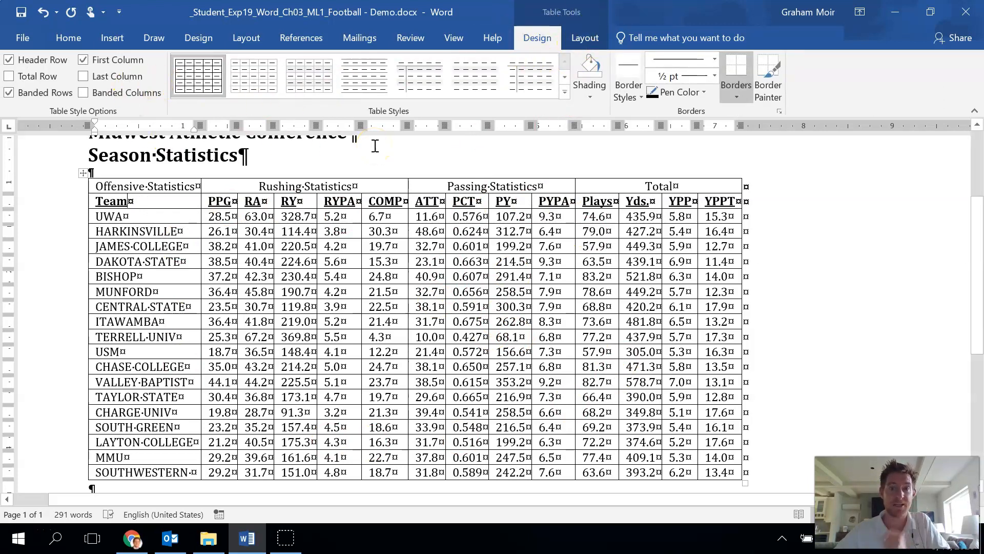
{"action": "left_click", "coordinate": [566, 93]}
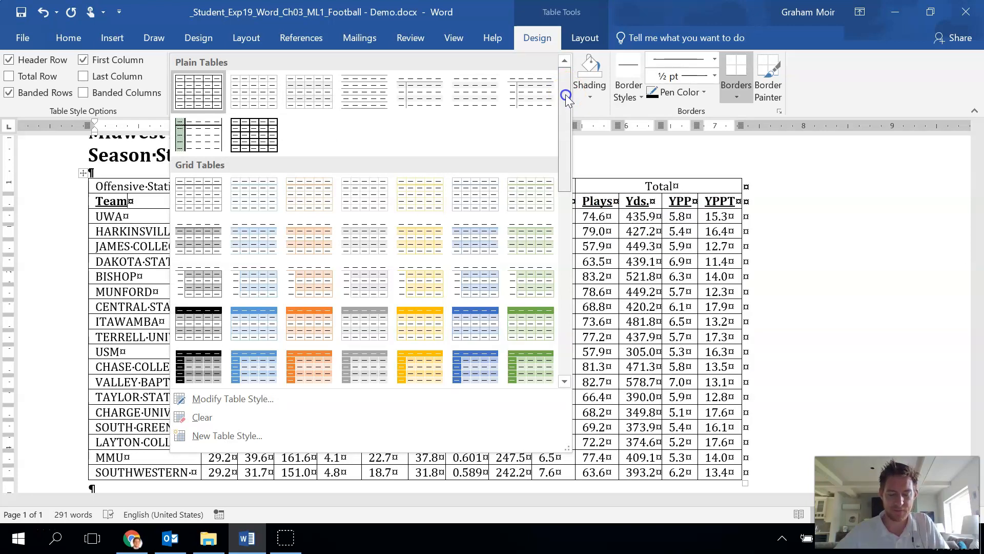
{"action": "mouse_move", "coordinate": [565, 94]}
{"action": "left_mouse_down"}
{"action": "mouse_move", "coordinate": [564, 119]}
{"action": "mouse_move", "coordinate": [565, 109]}
{"action": "left_mouse_up"}
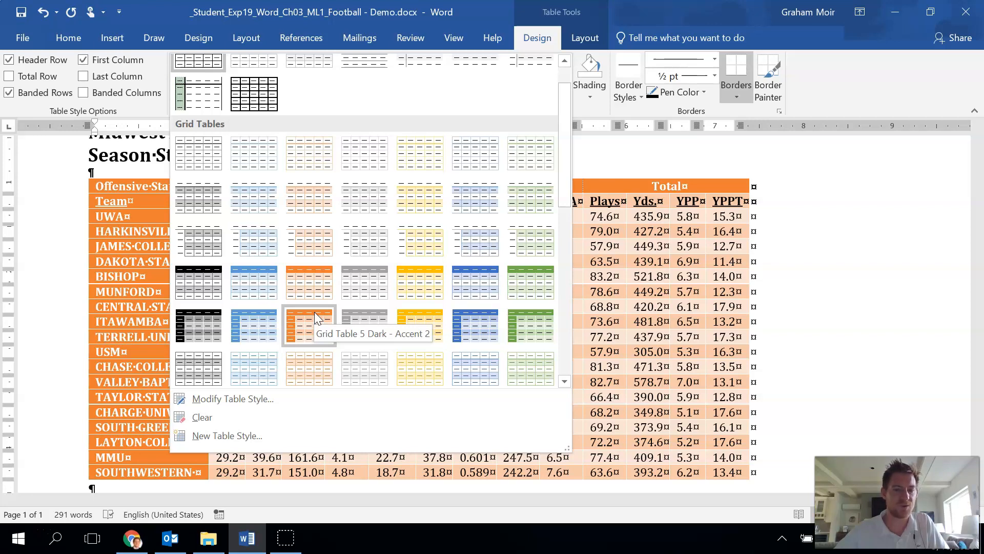
{"action": "left_click", "coordinate": [315, 312]}
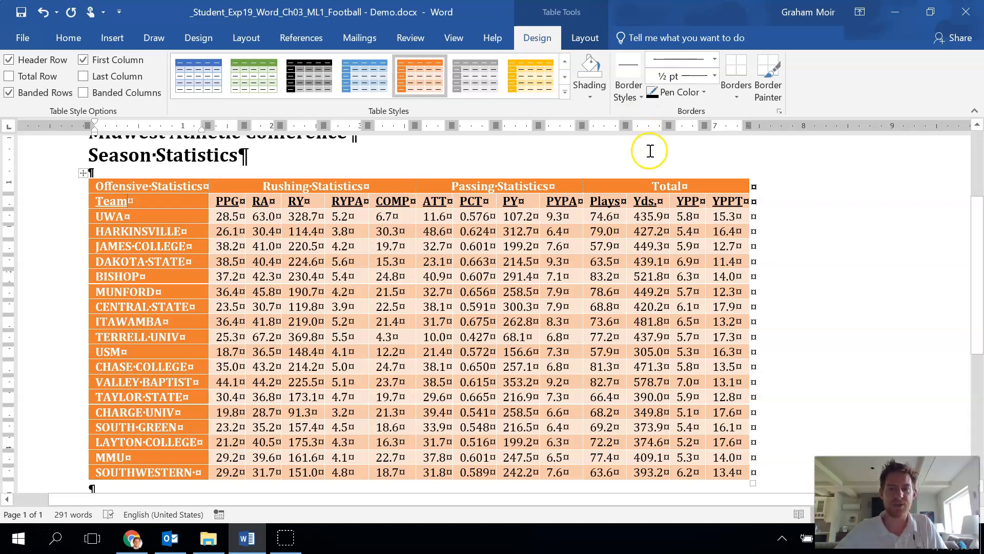
- Choose the first single-line theme border style and a ½ pt line weight for the table borders
{"action": "mouse_move", "coordinate": [647, 199]}
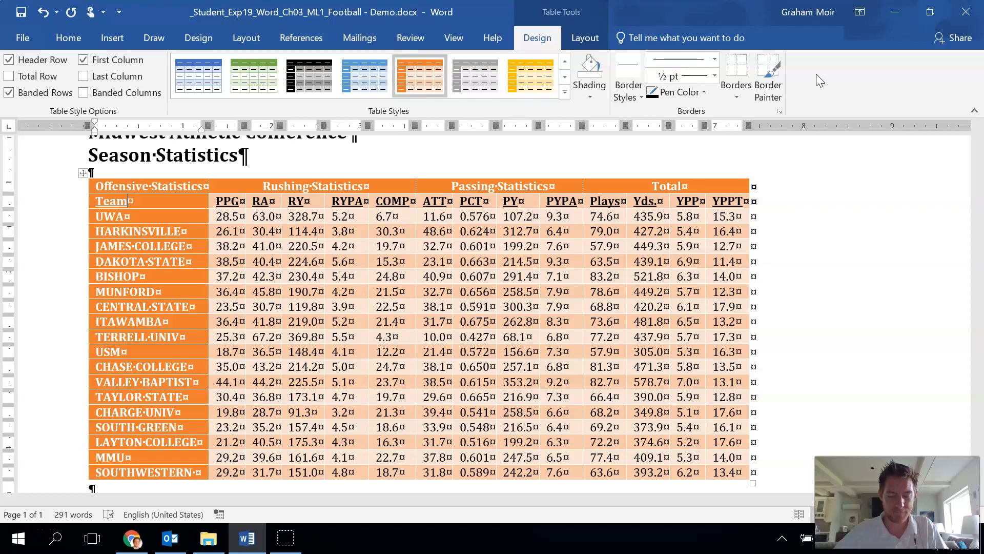
{"action": "left_click", "coordinate": [631, 95]}
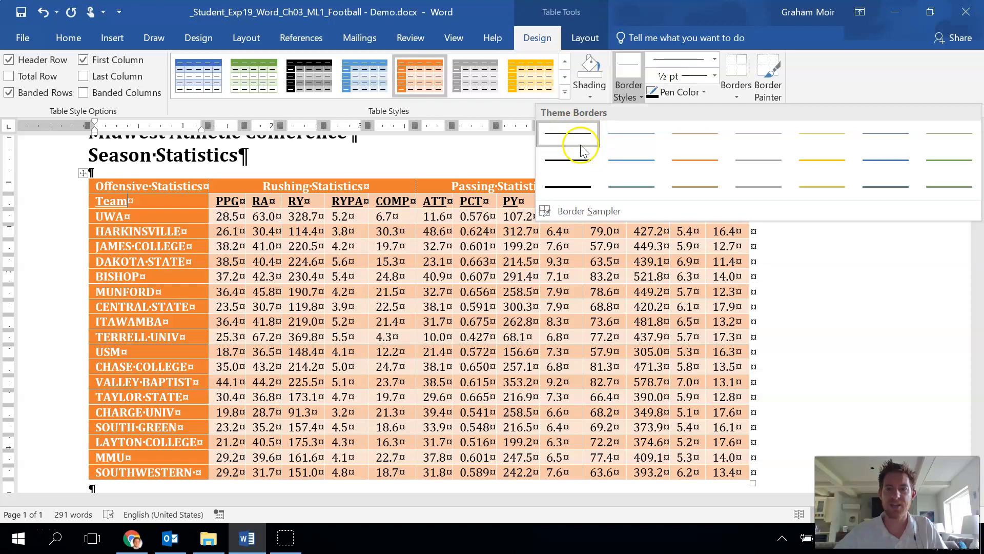
{"action": "left_click", "coordinate": [565, 134]}
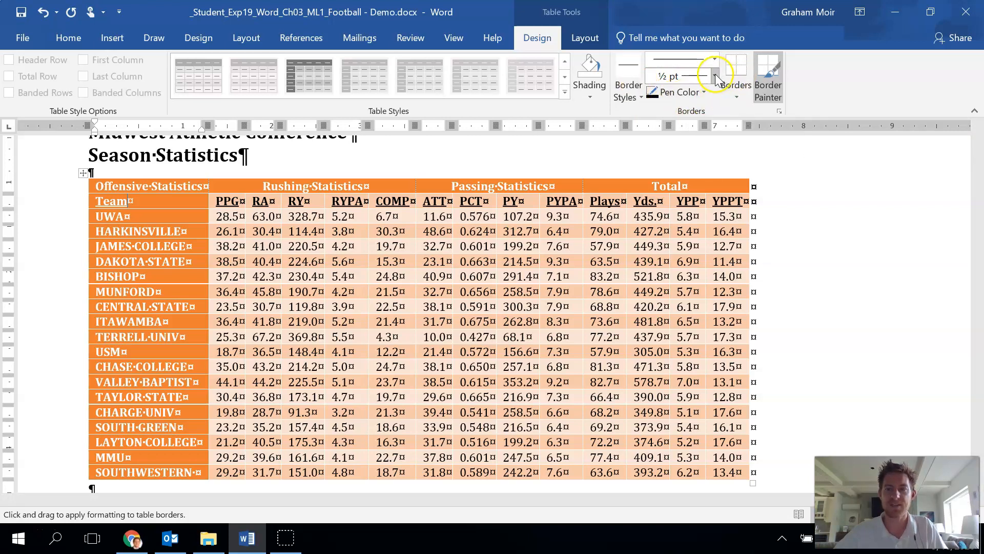
{"action": "left_click", "coordinate": [668, 76]}
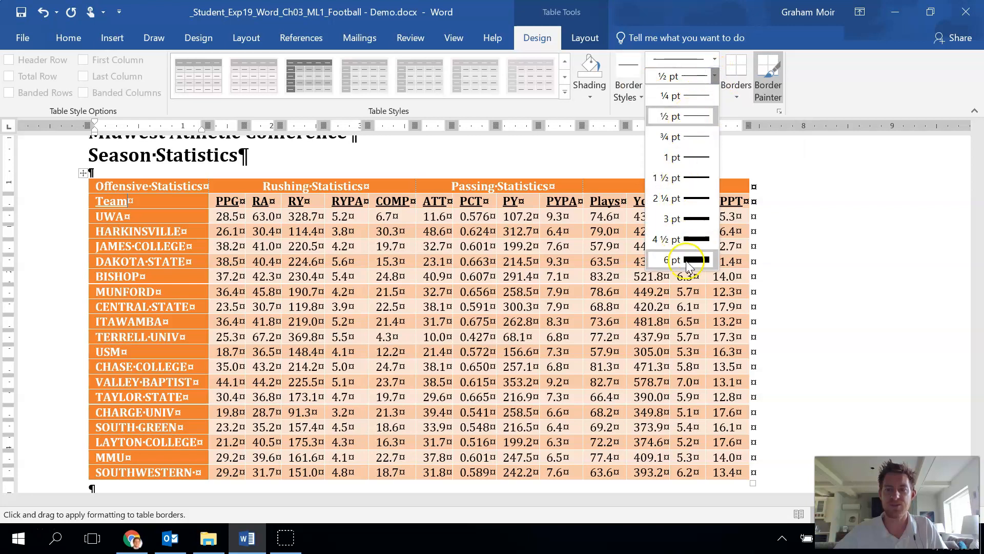
{"action": "left_click", "coordinate": [693, 122]}
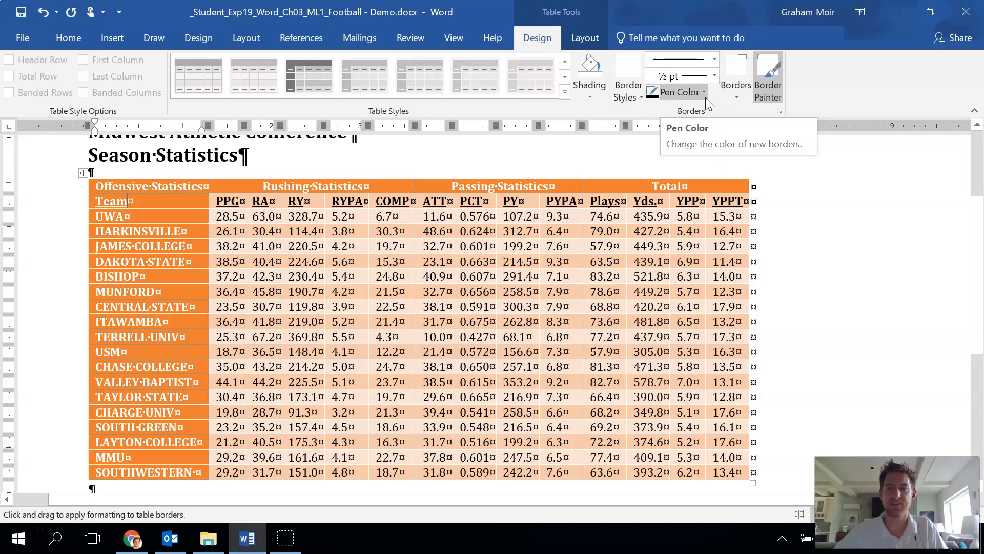
- Set the border pen color to Orange, Accent 2, Darker 50%
{"action": "left_click", "coordinate": [703, 93]}
{"action": "left_click", "coordinate": [703, 94]}
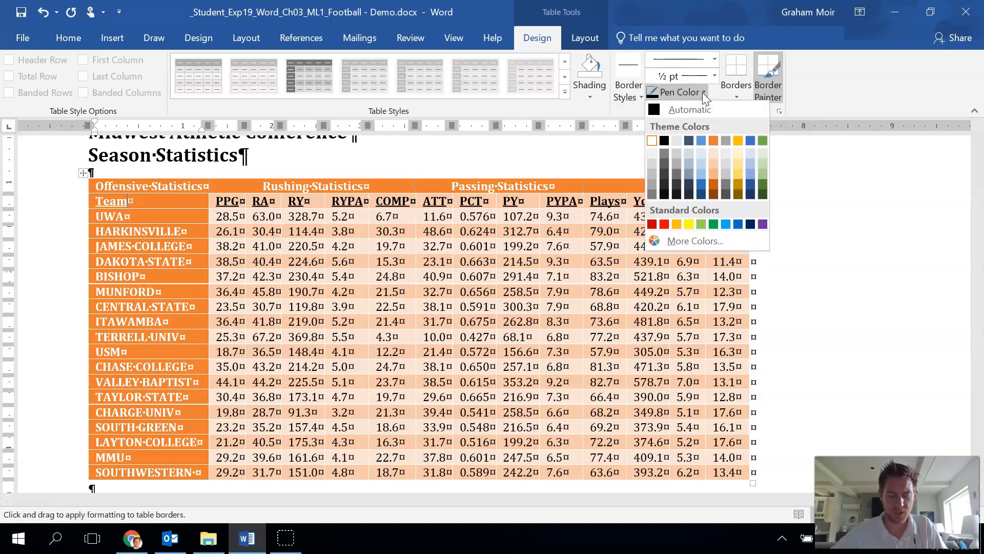
{"action": "left_click", "coordinate": [707, 110]}
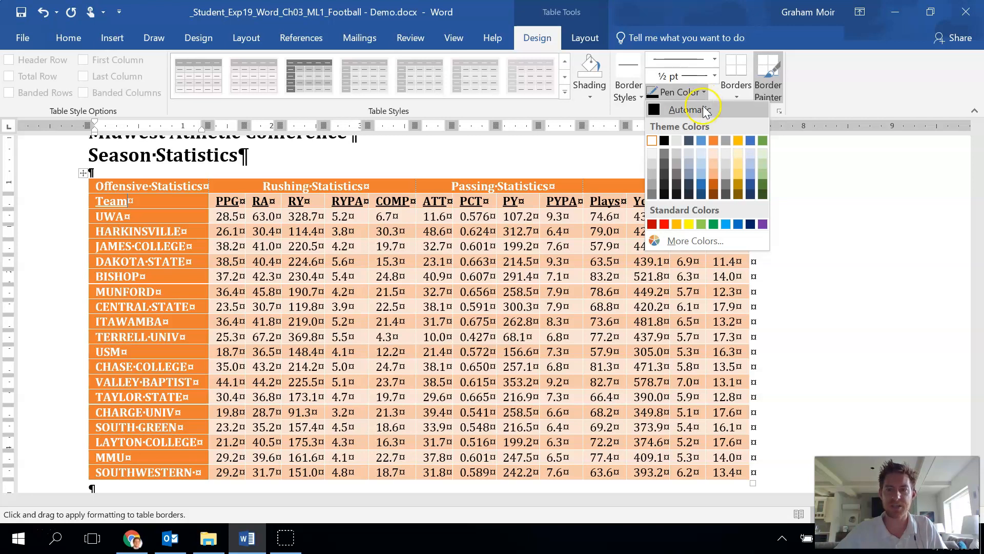
{"action": "left_click", "coordinate": [714, 194]}
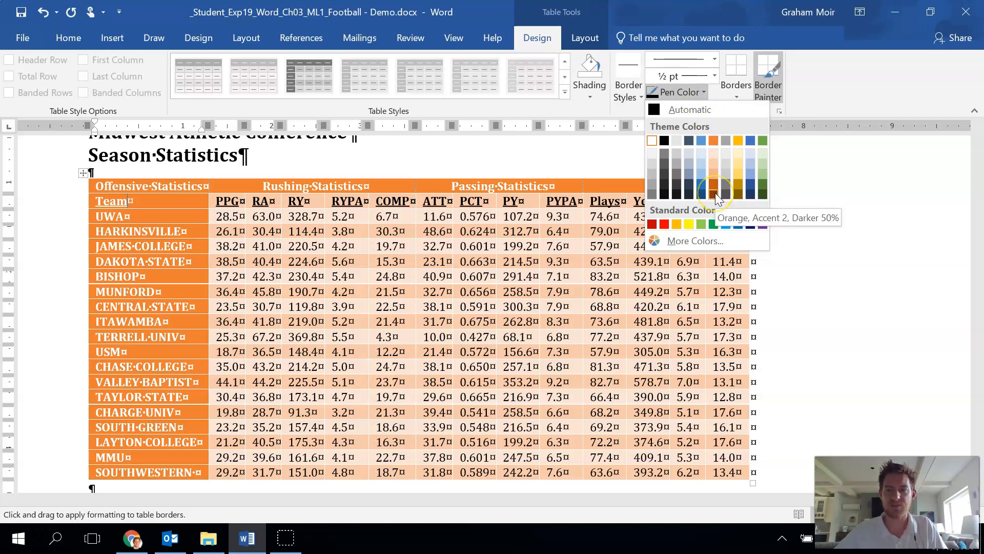
{"action": "left_click", "coordinate": [715, 193]}
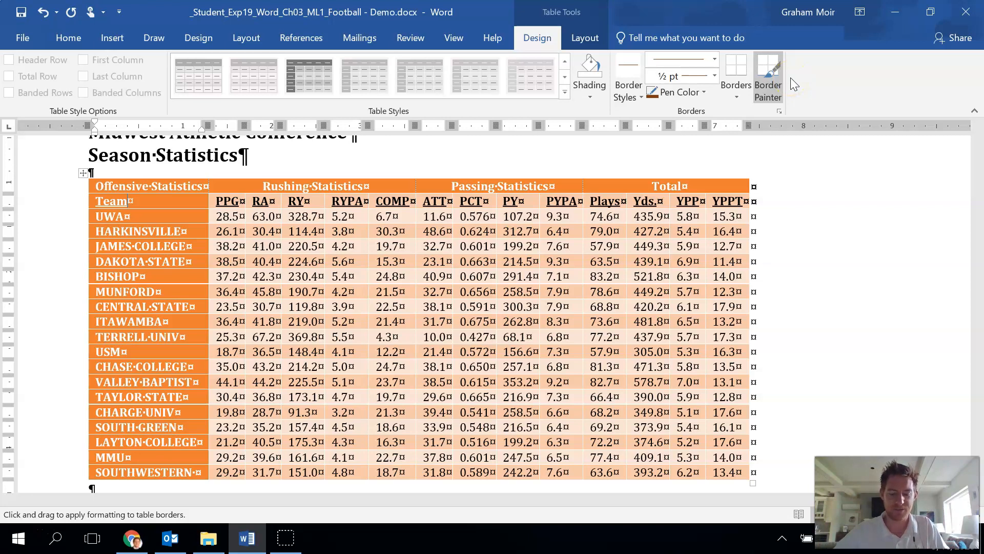
- Apply outside borders to the Team header cell
{"action": "left_click", "coordinate": [651, 39]}
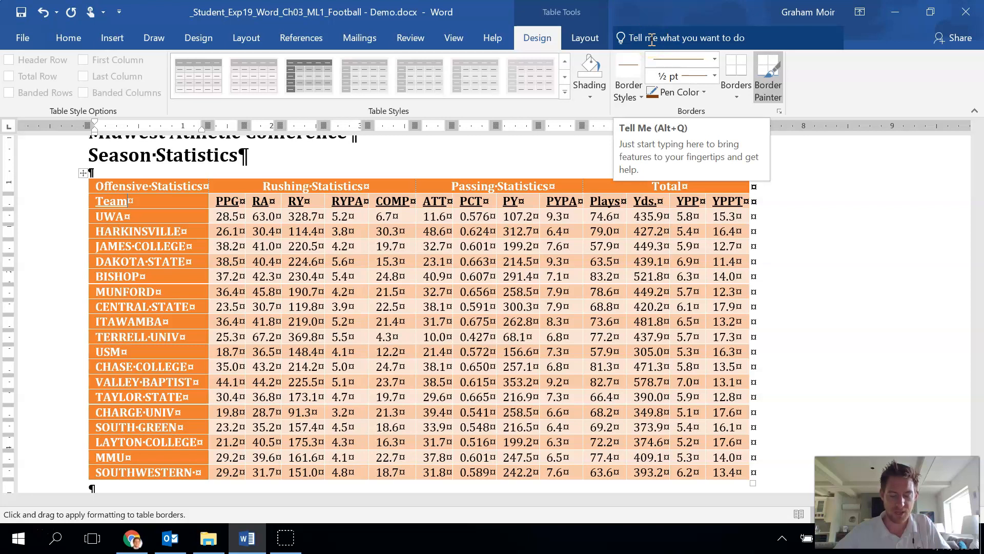
{"action": "left_click", "coordinate": [753, 201]}
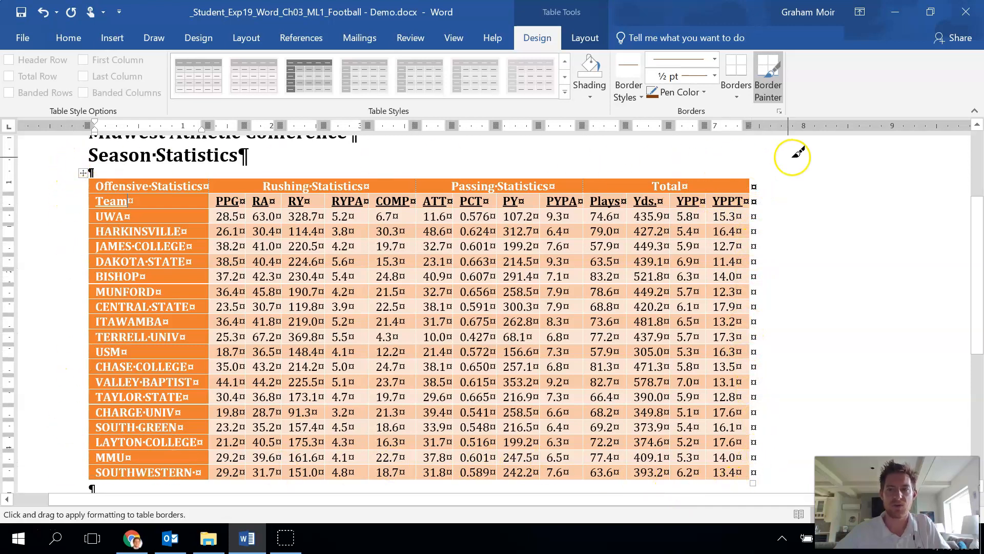
{"action": "left_click", "coordinate": [746, 96]}
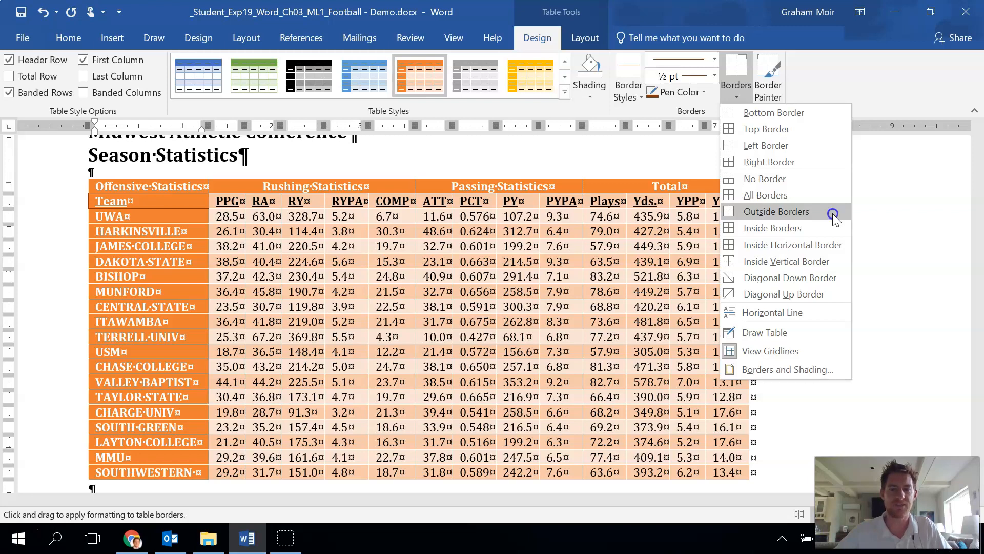
{"action": "left_click", "coordinate": [833, 213]}
- Try outside borders on the Total heading cell and undo them
{"action": "left_click", "coordinate": [717, 192]}
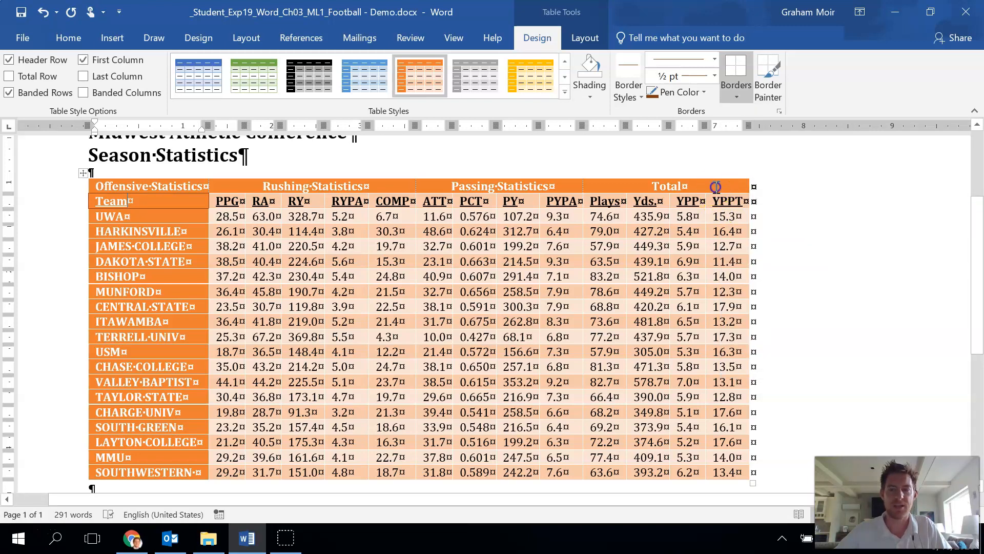
{"action": "left_click", "coordinate": [748, 194]}
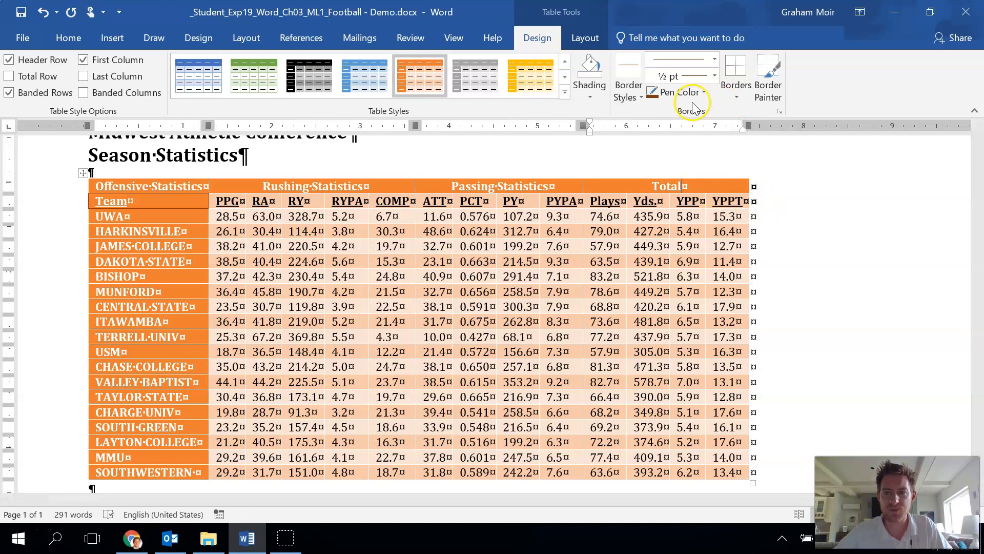
{"action": "left_click", "coordinate": [737, 96]}
{"action": "left_click", "coordinate": [738, 69]}
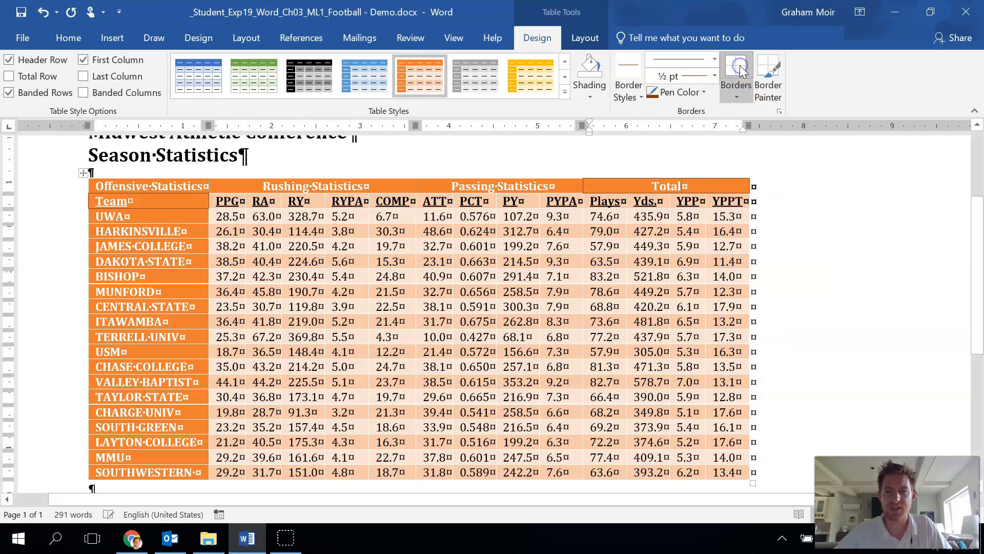
{"action": "left_click", "coordinate": [42, 11]}
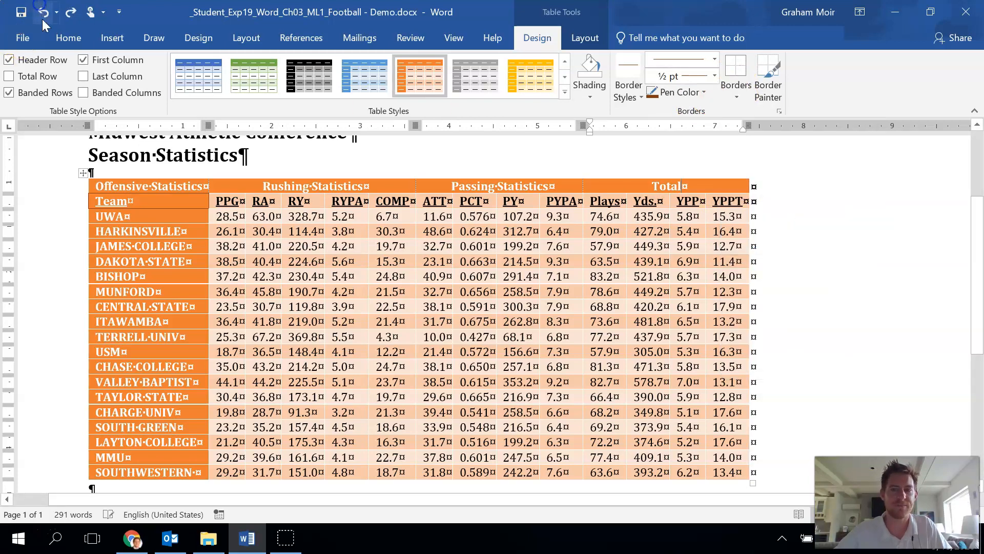
- Select the whole season statistics table and apply outside borders to it
{"action": "left_click", "coordinate": [83, 173]}
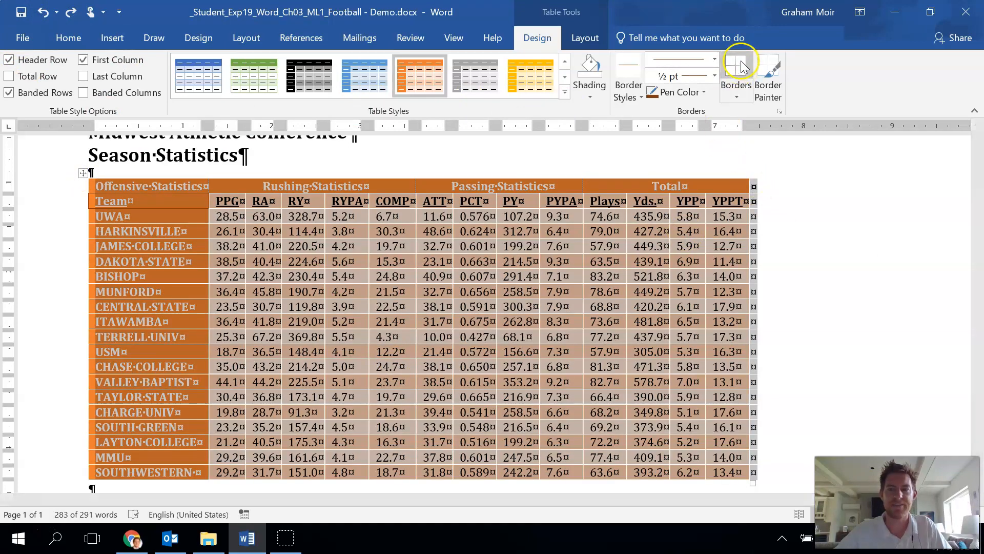
{"action": "left_click", "coordinate": [737, 97]}
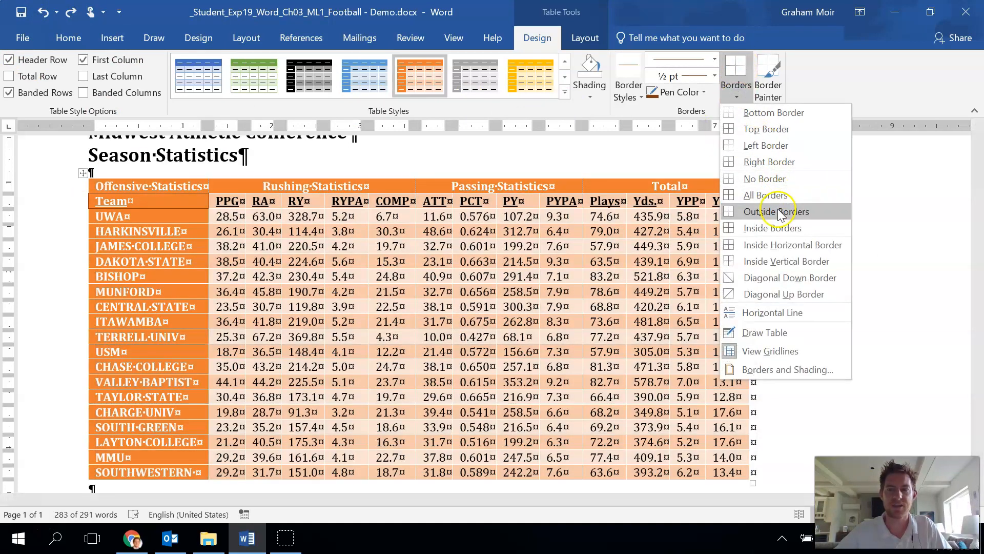
{"action": "left_click", "coordinate": [776, 210]}
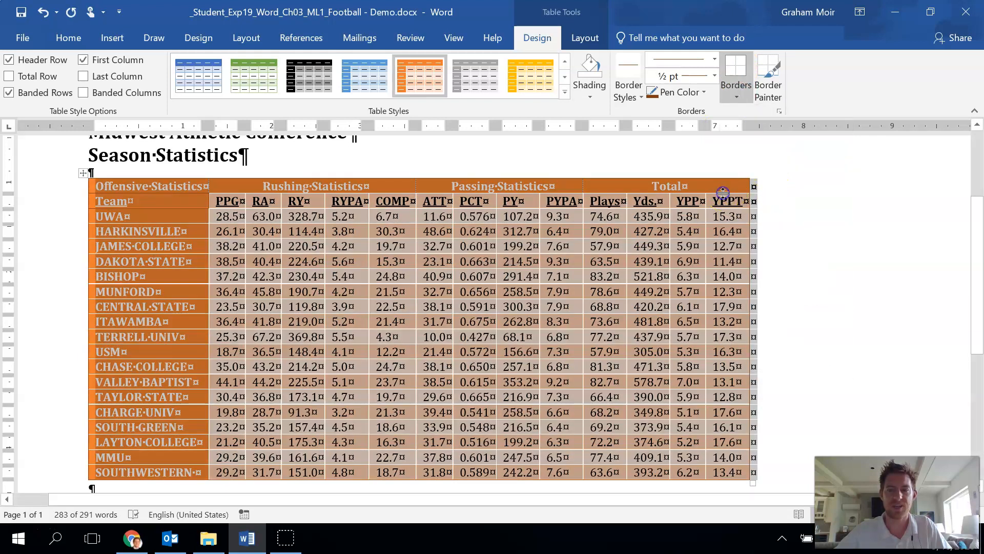
{"action": "left_click", "coordinate": [723, 188]}
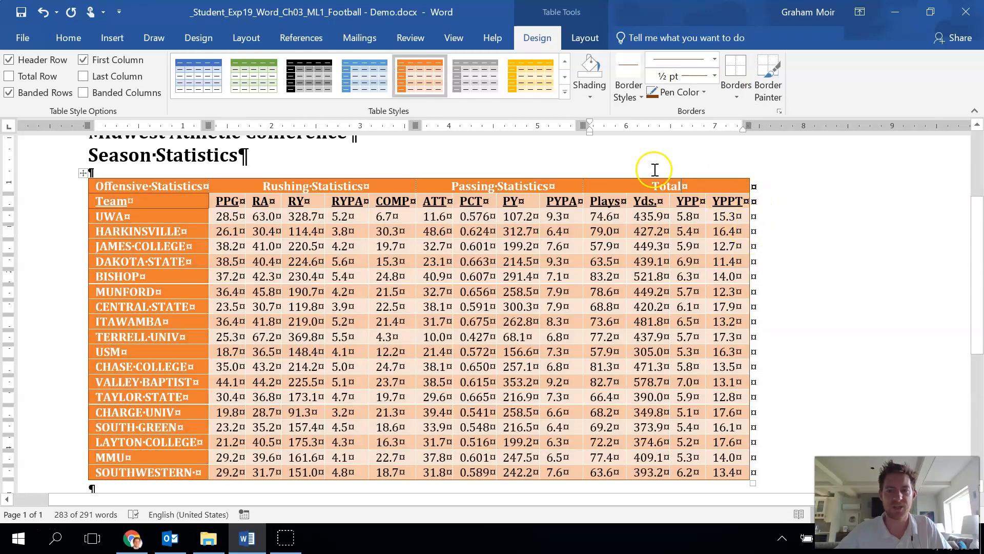
{"action": "left_click", "coordinate": [626, 308]}
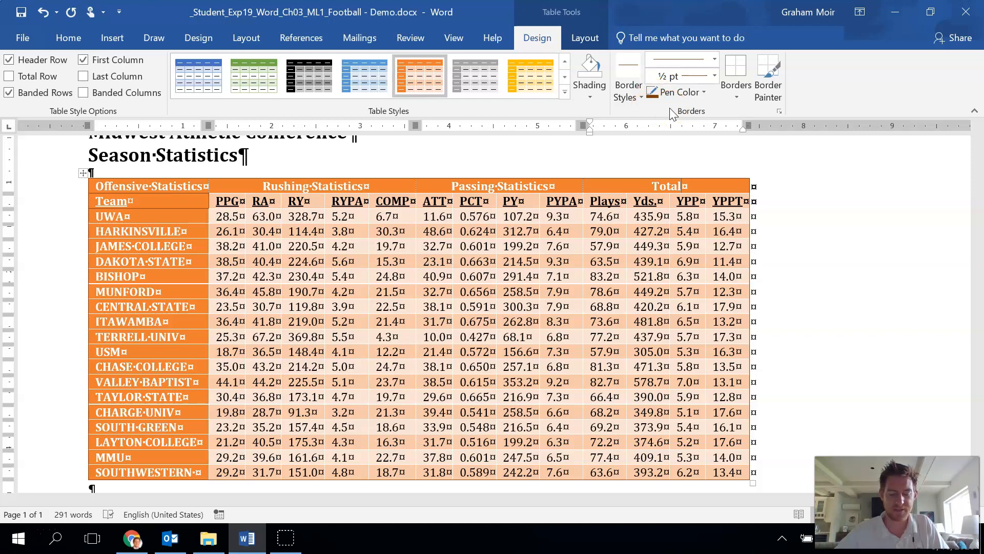
- Choose the orange theme border style in the third row and set its pen color to Orange, Accent 2, Darker 50%
{"action": "left_click", "coordinate": [628, 98]}
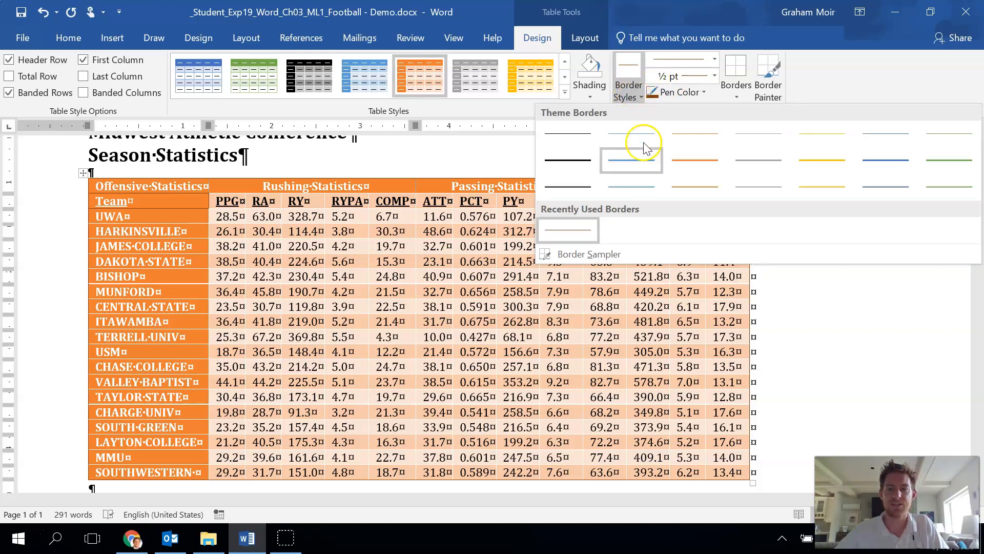
{"action": "left_click", "coordinate": [690, 190]}
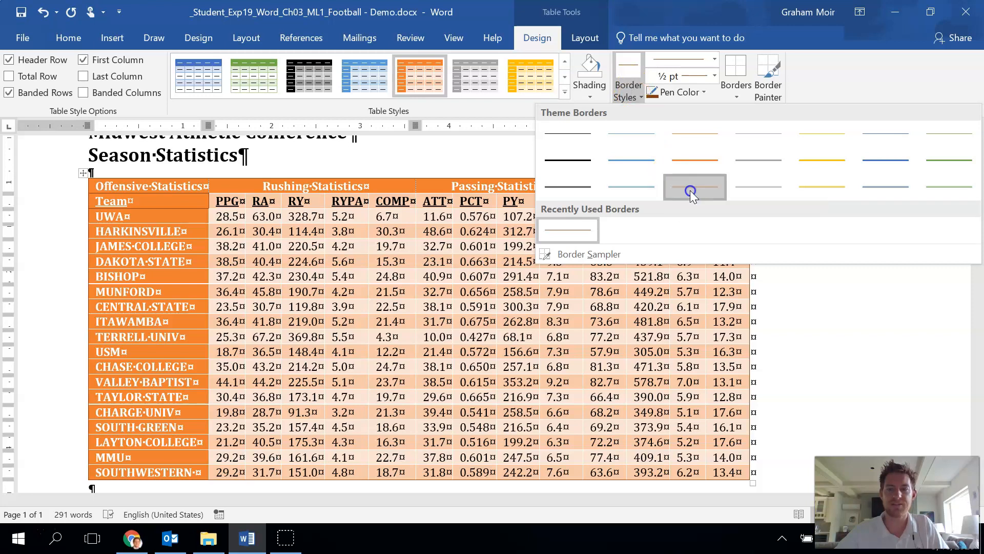
{"action": "left_click", "coordinate": [682, 92]}
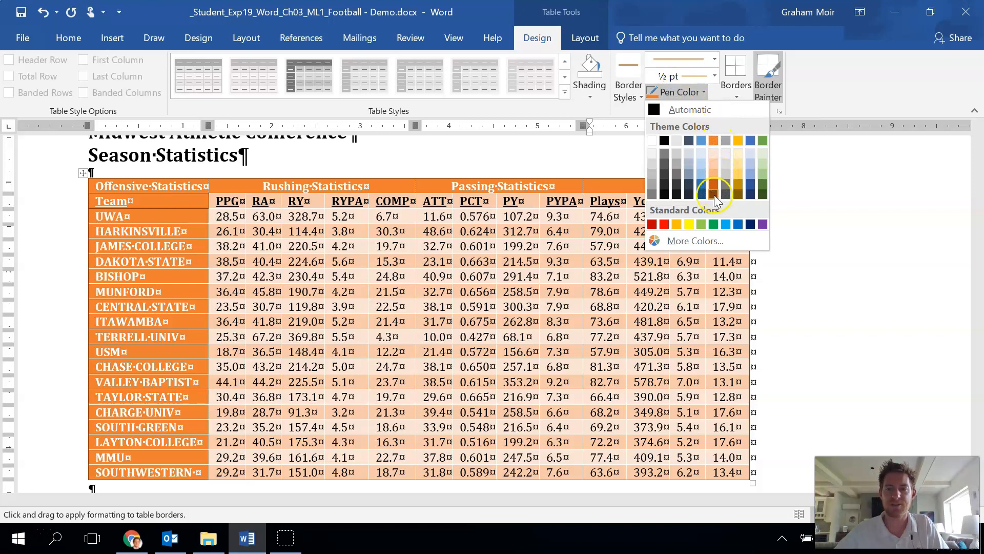
{"action": "left_click", "coordinate": [713, 193]}
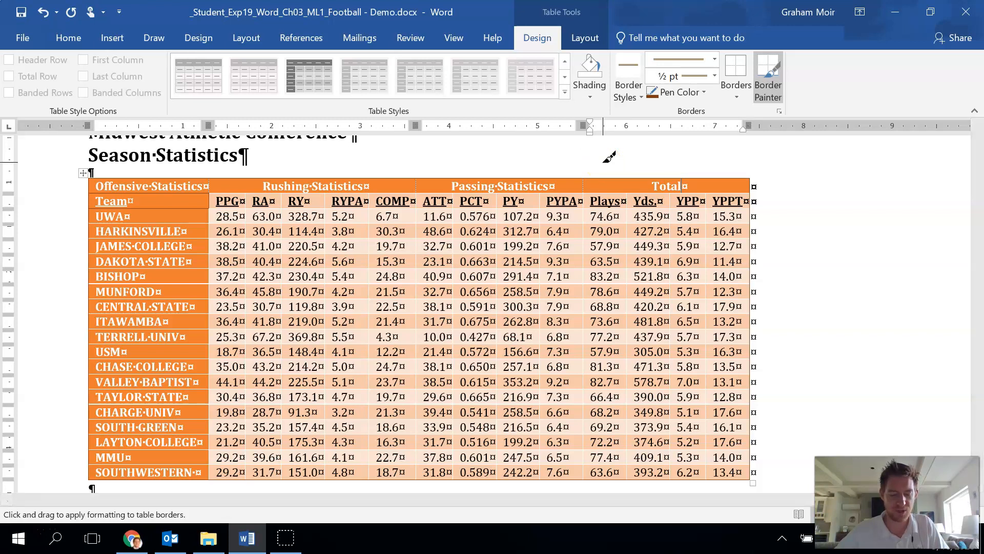
- Paint the border along the line beneath the category heading row, from Offensive Statistics through Total
{"action": "left_click", "coordinate": [519, 187]}
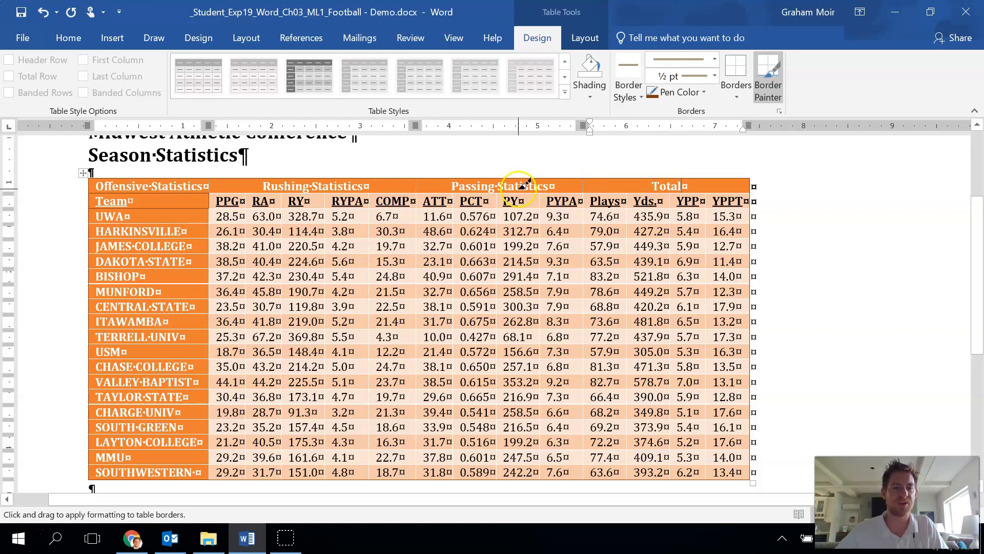
{"action": "left_click", "coordinate": [148, 193]}
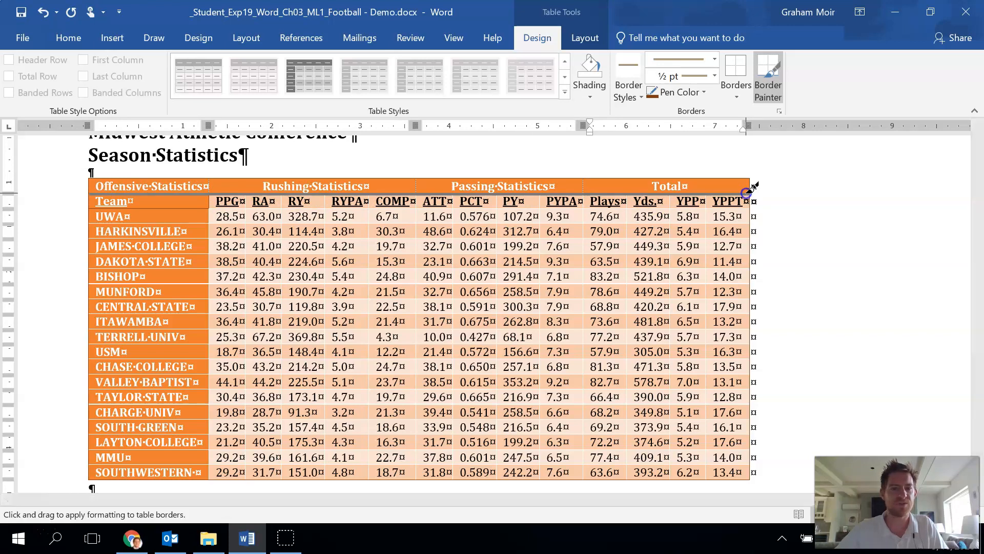
{"action": "left_click_drag", "start_coordinate": [751, 189], "coordinate": [749, 192]}
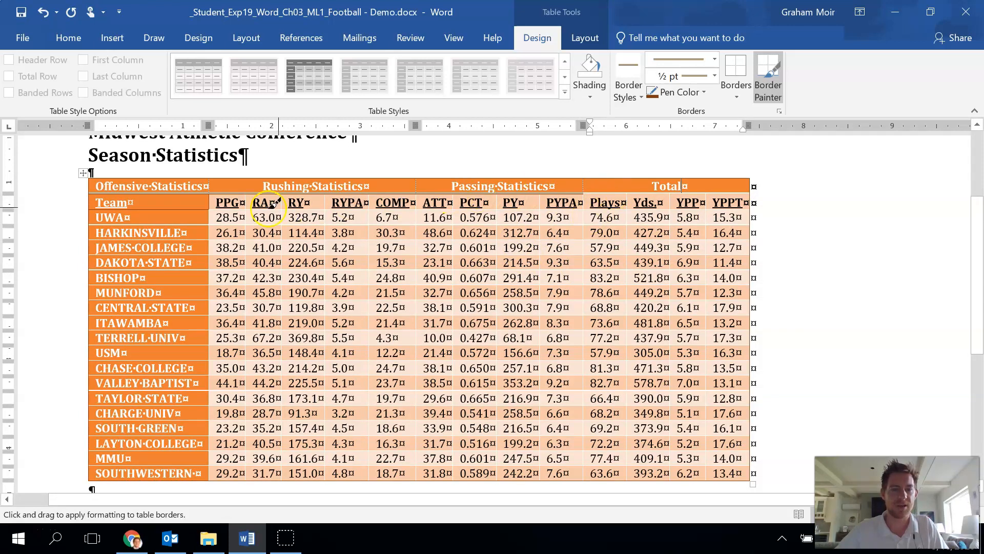
{"action": "left_click_drag", "start_coordinate": [596, 190], "coordinate": [710, 191]}
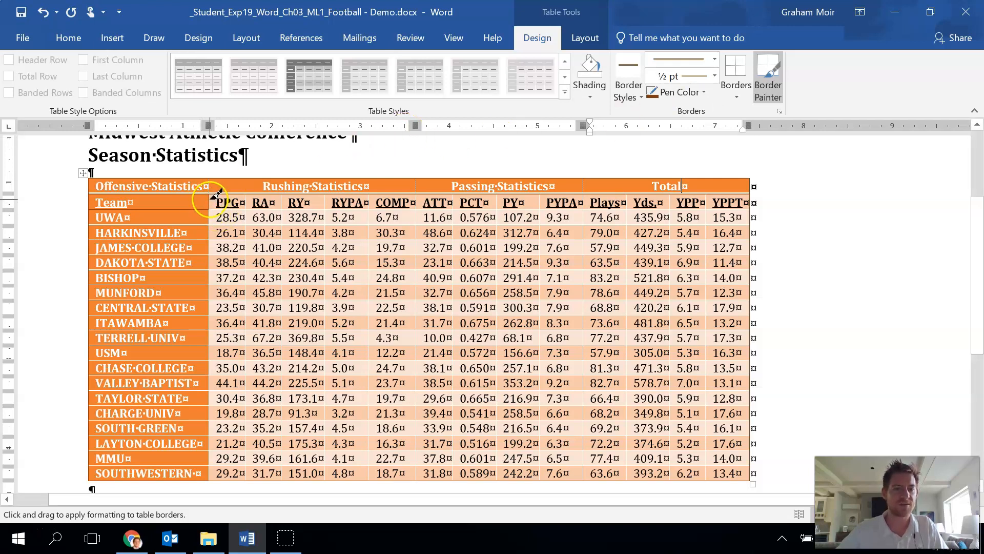
- Paint the border down the line between the team names and the PPG column, and turn off Border Painter
{"action": "left_click_drag", "start_coordinate": [210, 195], "coordinate": [205, 473]}
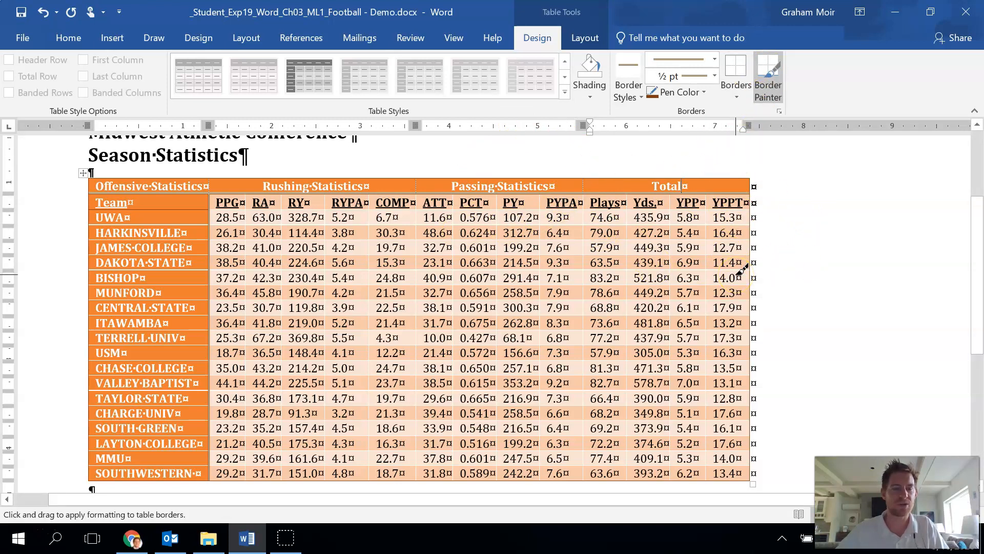
{"action": "left_click", "coordinate": [772, 73]}
{"action": "left_click", "coordinate": [791, 204]}
{"action": "left_click", "coordinate": [245, 229]}
{"action": "left_click", "coordinate": [368, 313]}
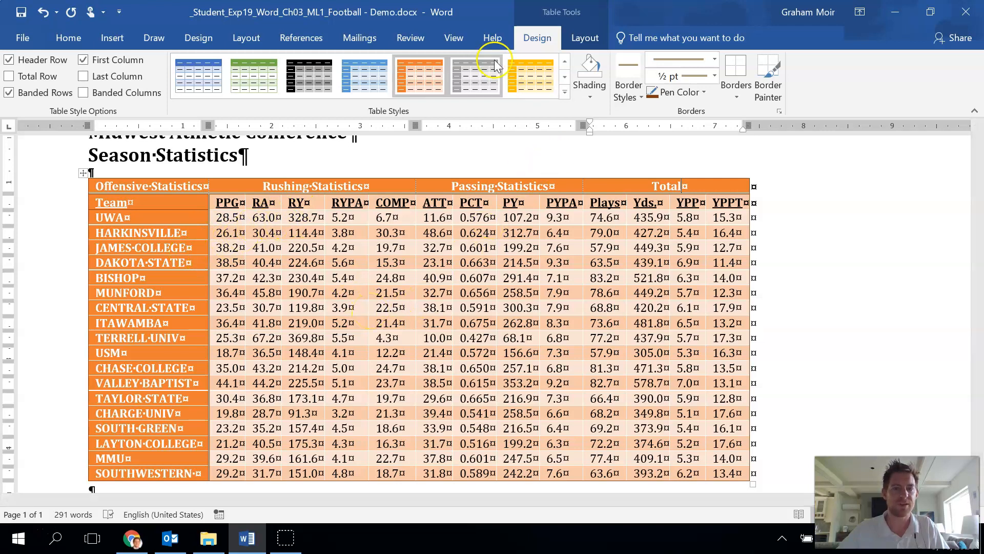
- Set the document zoom to 110%
{"action": "left_click", "coordinate": [453, 37]}
{"action": "left_click", "coordinate": [358, 76]}
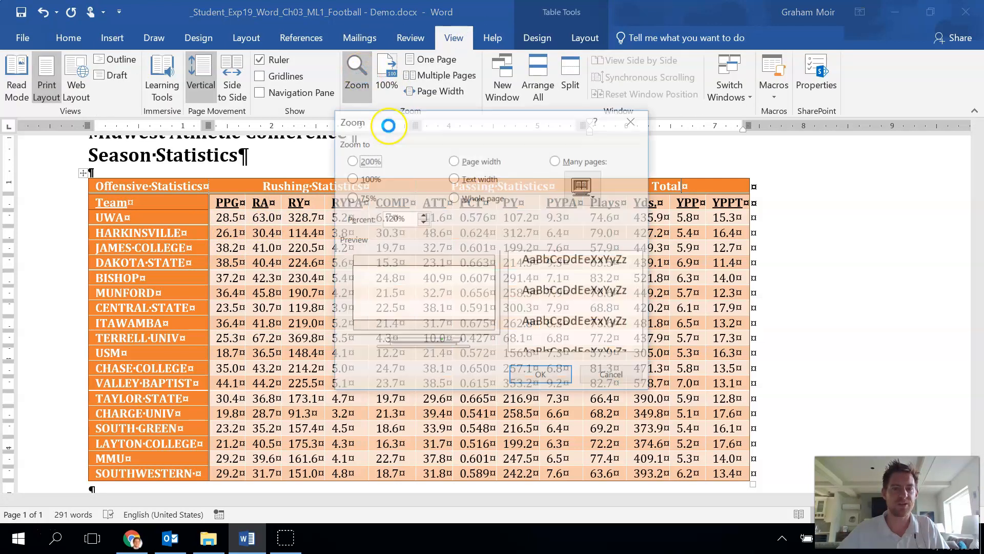
{"action": "left_click_drag", "start_coordinate": [388, 219], "coordinate": [393, 221]}
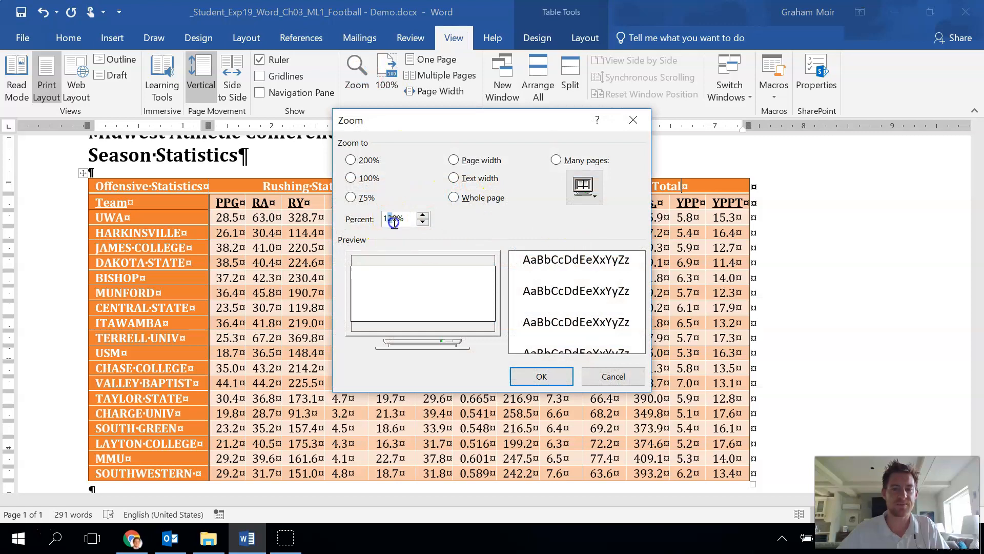
{"action": "type", "text": "1"}
{"action": "left_click", "coordinate": [547, 375]}
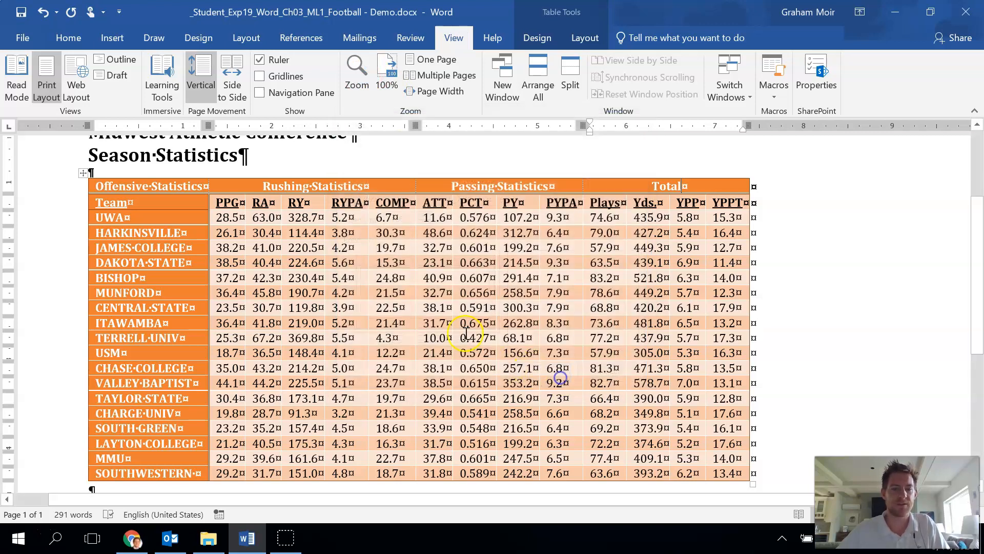
- Add two blank paragraphs below the statistics table
{"action": "scroll", "coordinate": [428, 273], "scroll_direction": "down", "scroll_amount": 3}
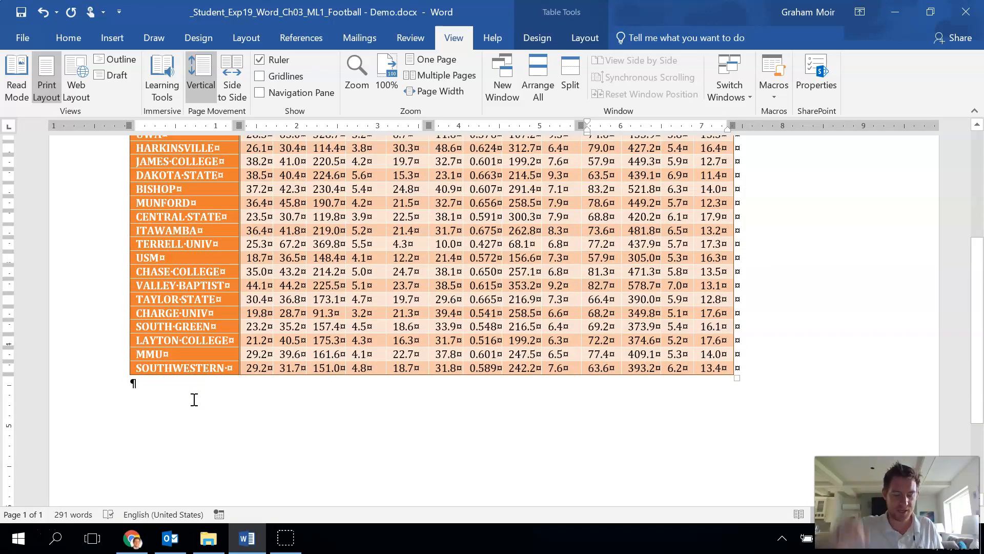
{"action": "left_click", "coordinate": [128, 385]}
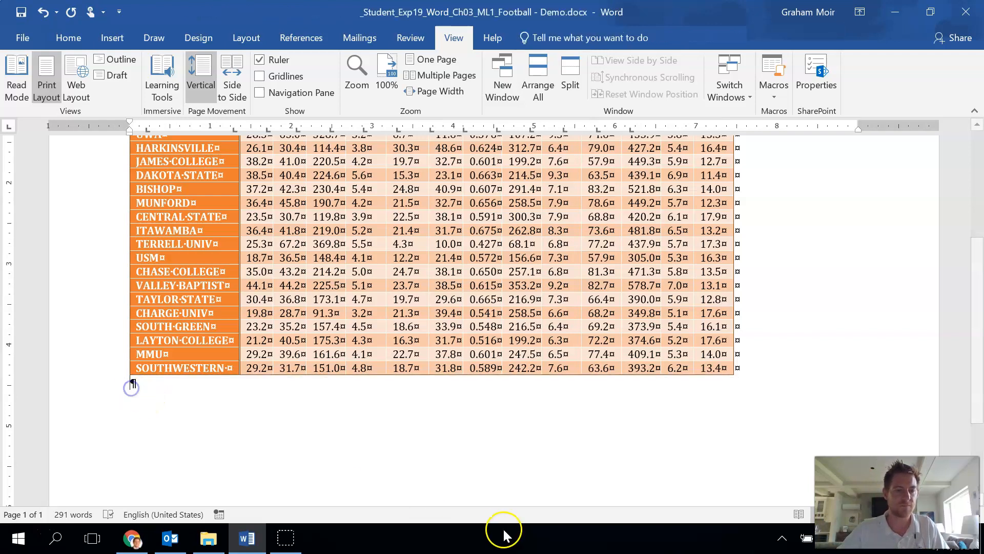
{"action": "key", "text": "Return"}
{"action": "key", "text": "Return"}
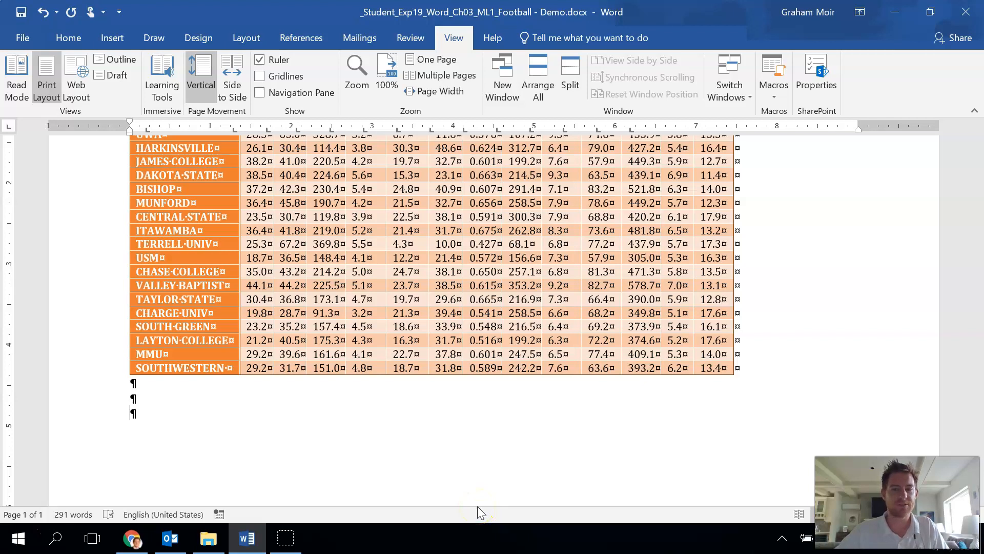
- Insert a table with three columns and five rows at the last blank paragraph
{"action": "left_click", "coordinate": [114, 38]}
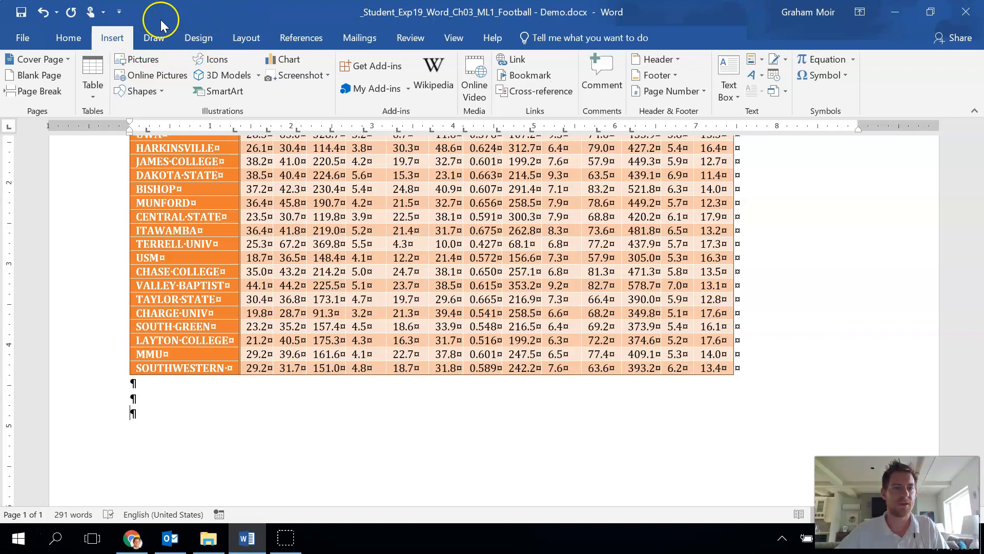
{"action": "left_click", "coordinate": [97, 94]}
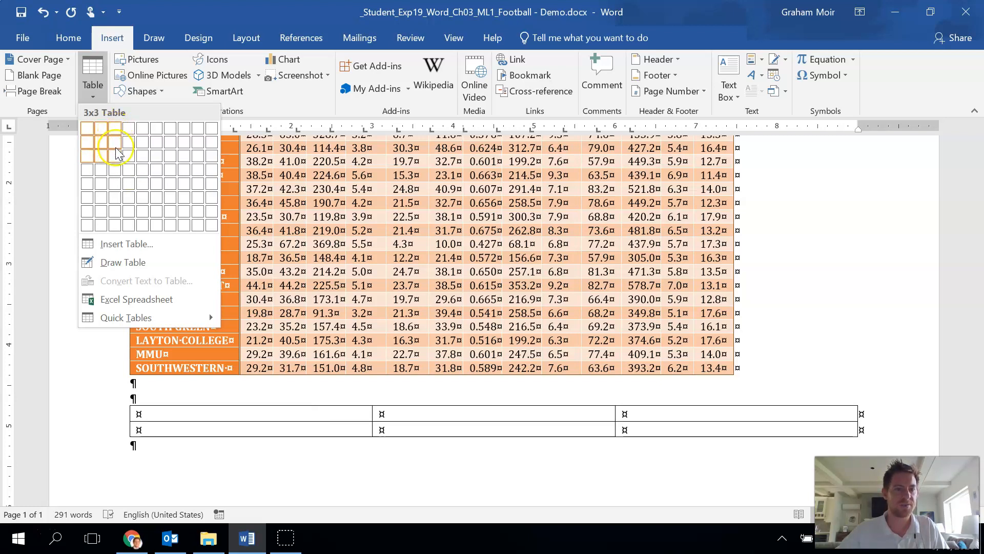
{"action": "left_click", "coordinate": [115, 183]}
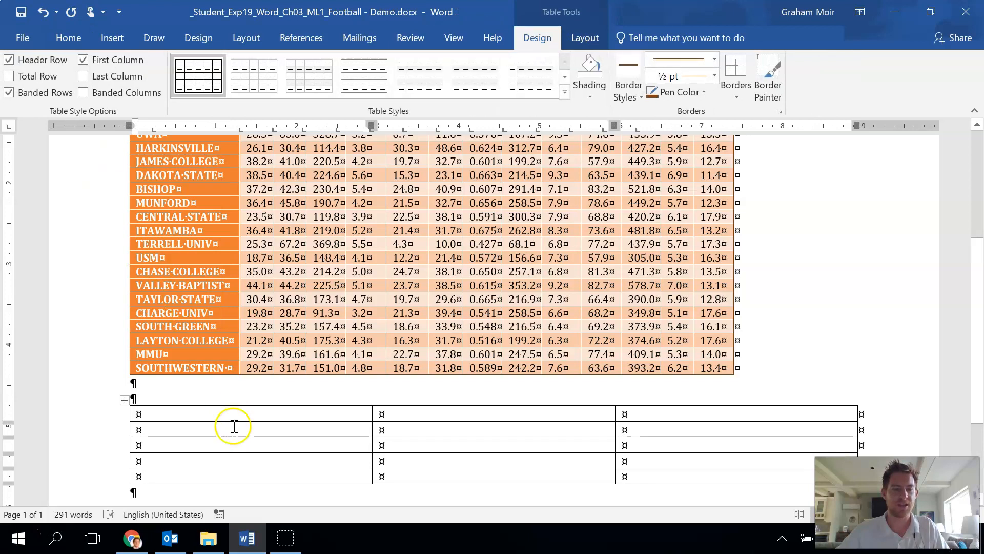
- Enter the person's full name in the first cell of the new table and move on to the second cell
{"action": "scroll", "coordinate": [228, 415], "scroll_direction": "down", "scroll_amount": 3}
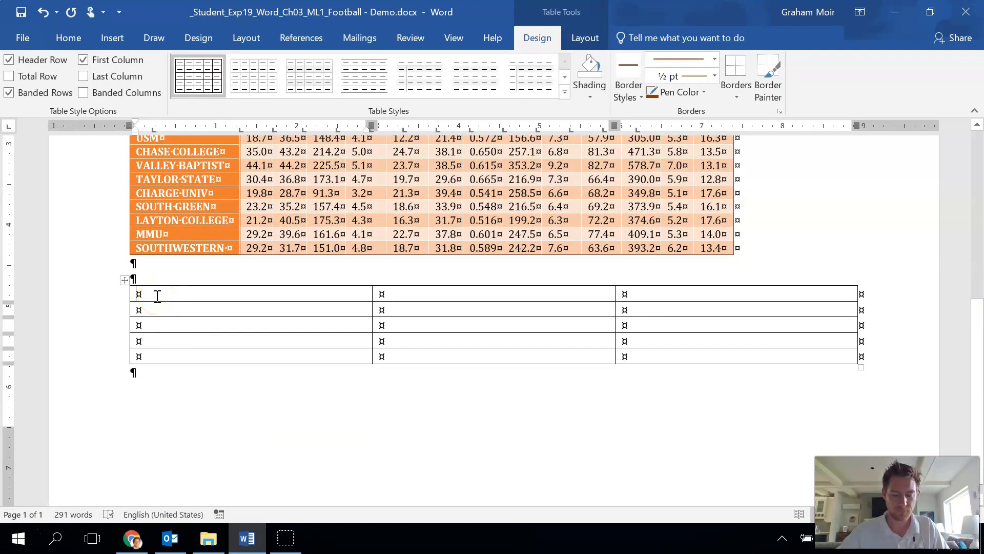
{"action": "left_click", "coordinate": [138, 295]}
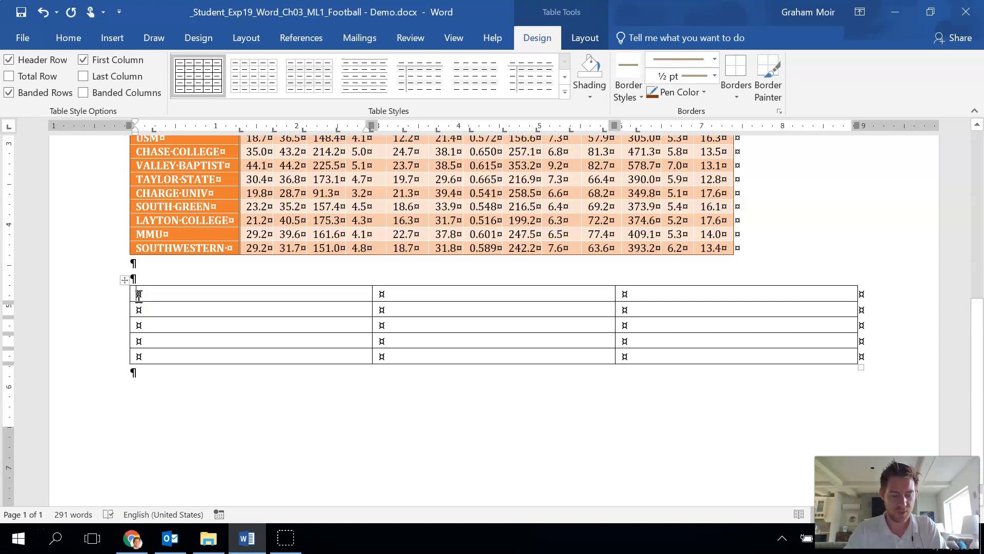
{"action": "type", "text": "Calvin Spraggins"}
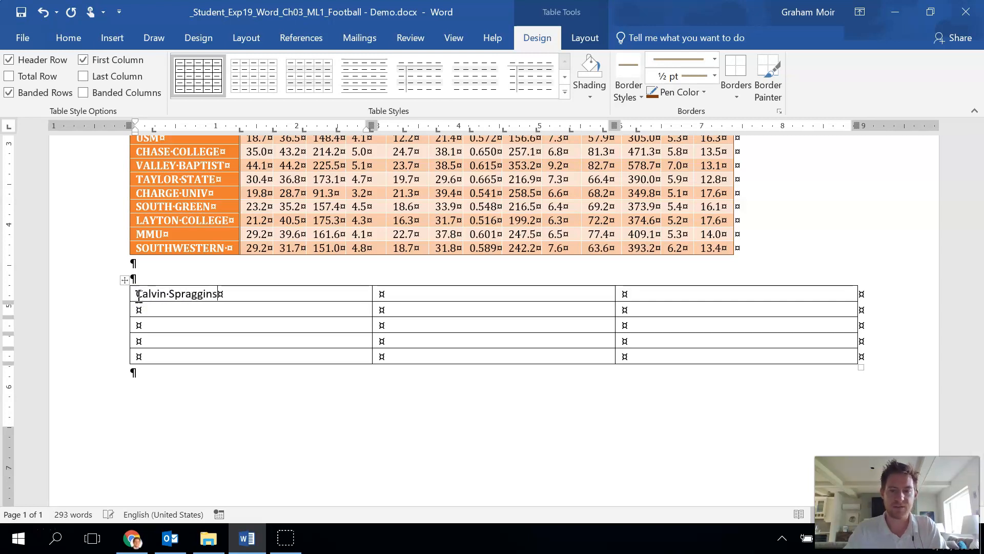
{"action": "key", "text": "Tab"}
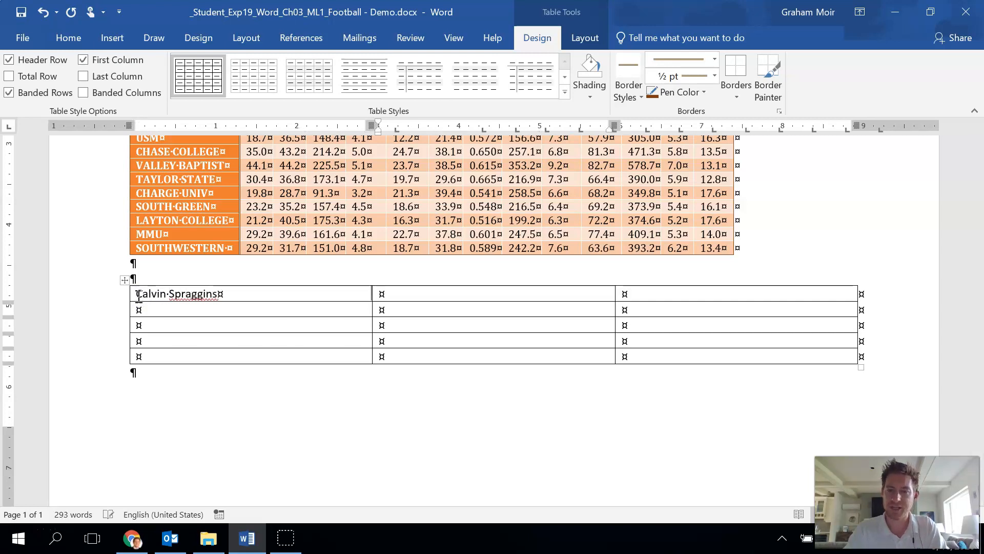
- Fill the second and third cells of the new table's first row with SPR and 1428
{"action": "type", "text": "SPR"}
{"action": "key", "text": "Tab"}
{"action": "type", "text": "1428"}
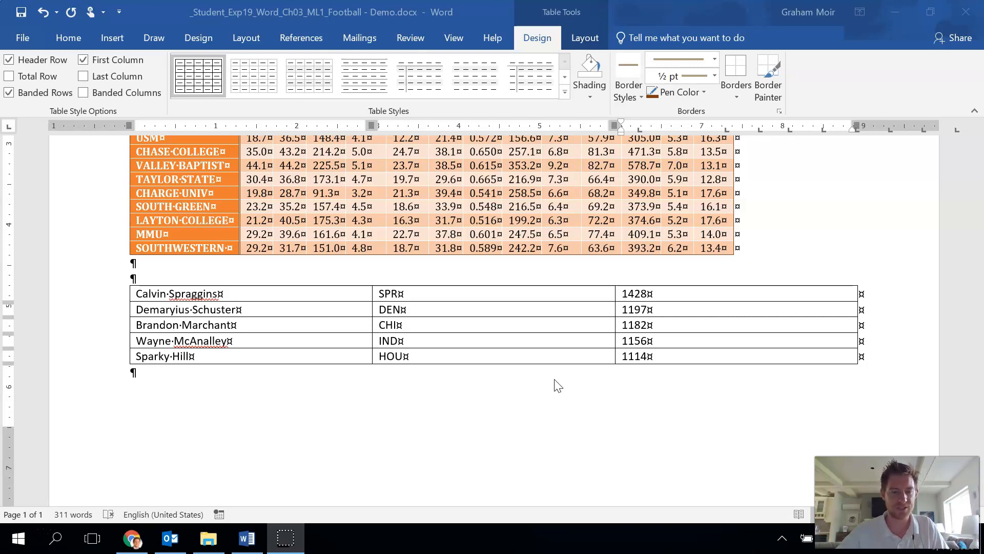
- Set the preferred width of all three columns in the new table to 1.5 inches
{"action": "left_click", "coordinate": [221, 302]}
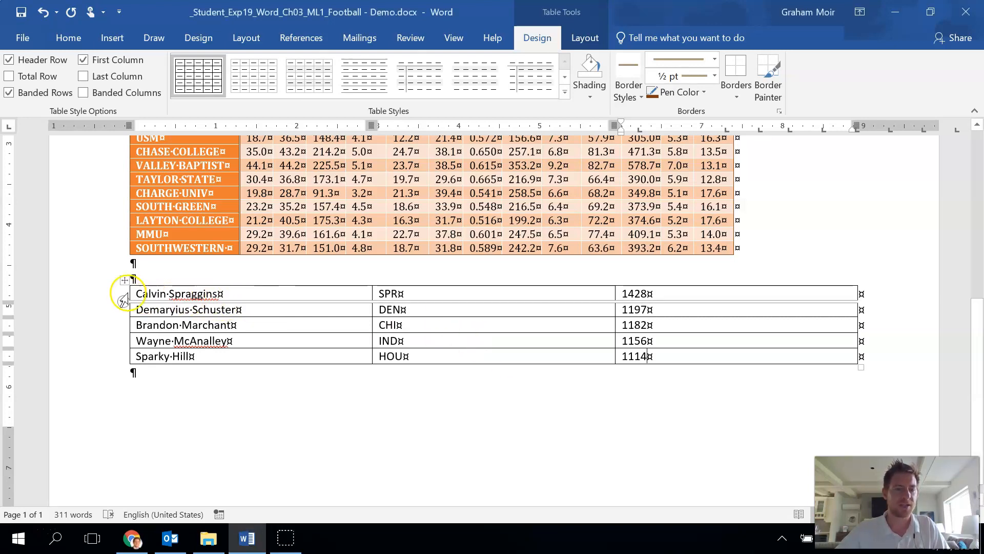
{"action": "left_click", "coordinate": [124, 280]}
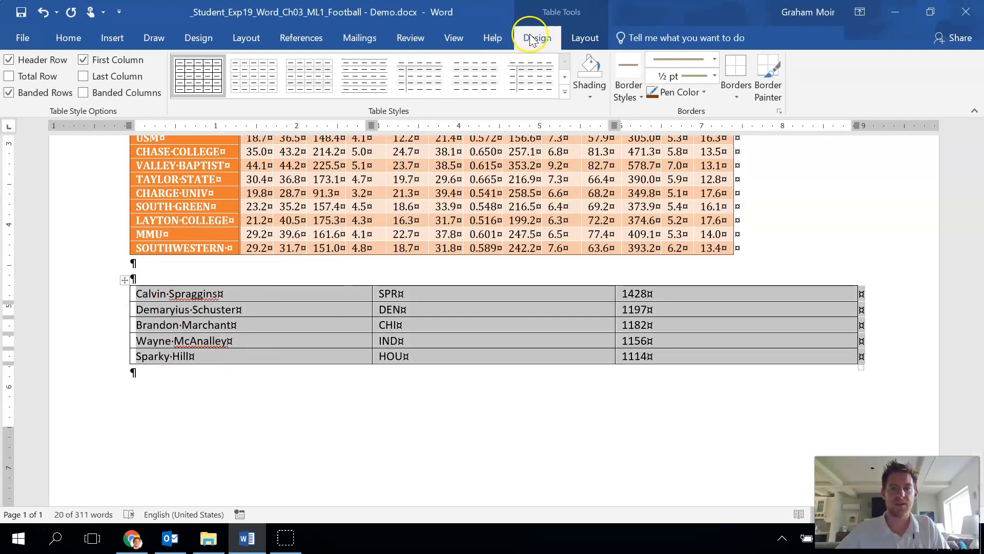
{"action": "left_click", "coordinate": [583, 38]}
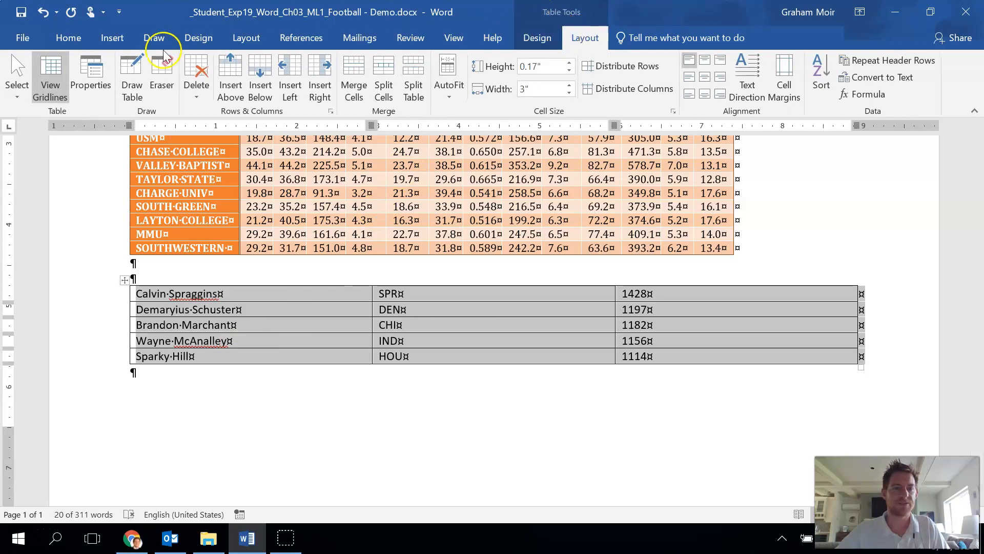
{"action": "left_click", "coordinate": [102, 97]}
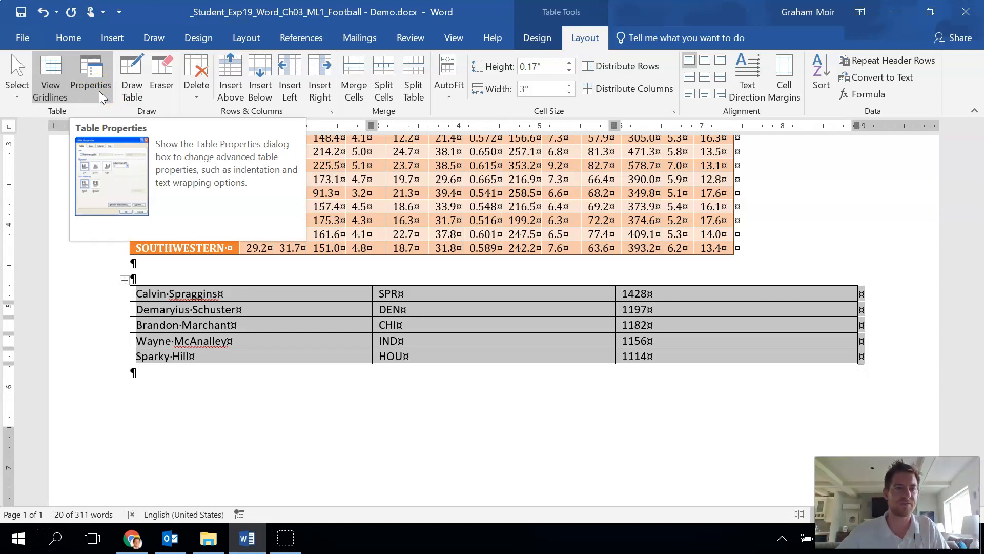
{"action": "left_click", "coordinate": [99, 90]}
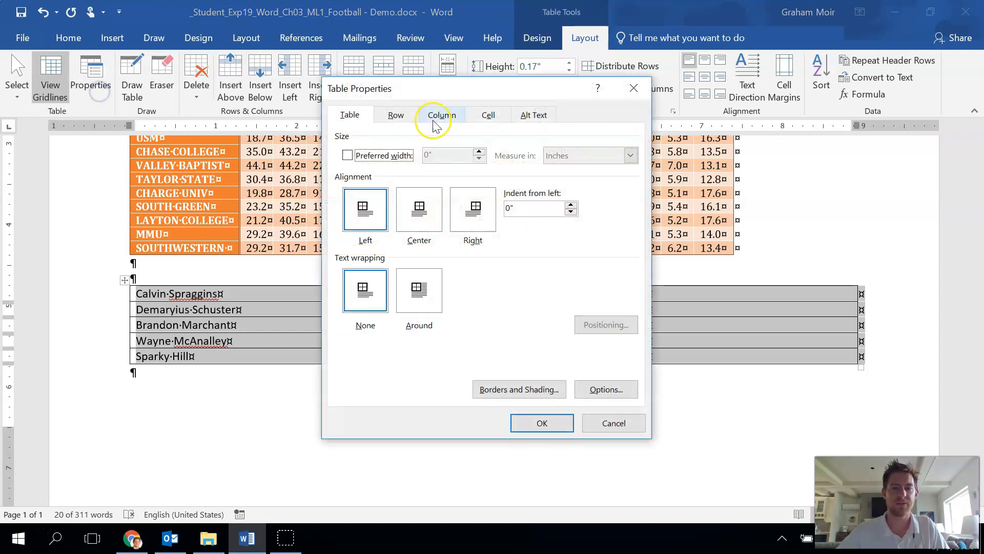
{"action": "left_click_drag", "start_coordinate": [450, 90], "coordinate": [463, 55]}
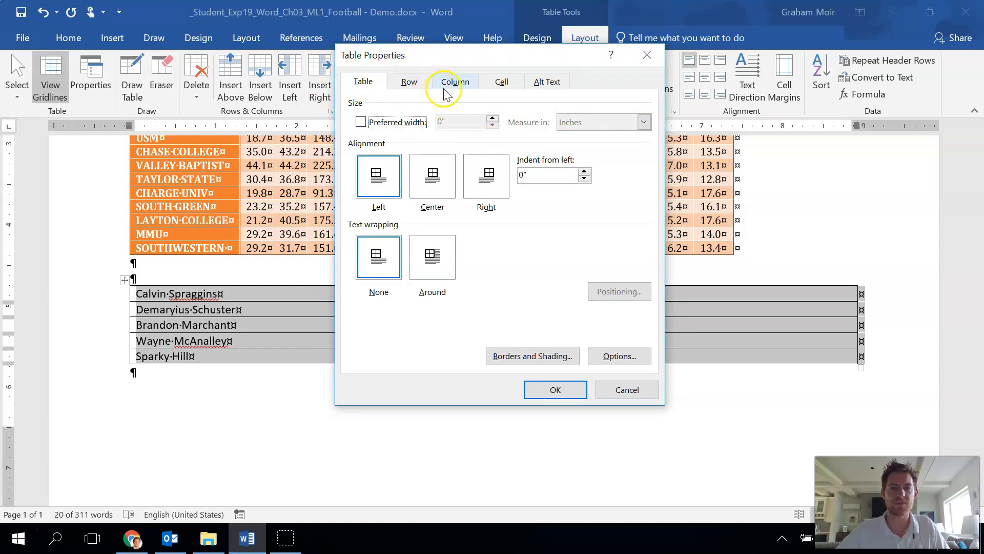
{"action": "left_click", "coordinate": [458, 86]}
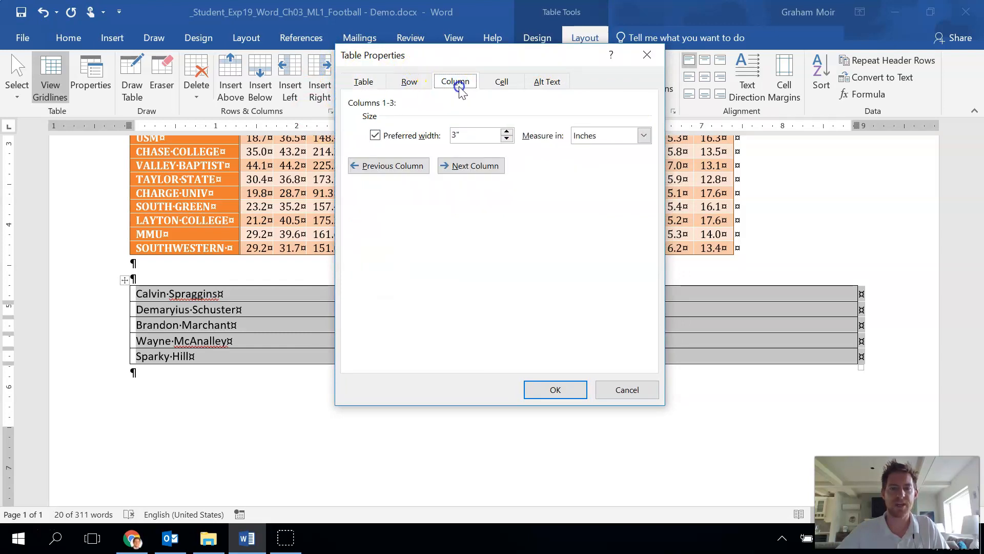
{"action": "left_click", "coordinate": [453, 135]}
{"action": "type", "text": "1"}
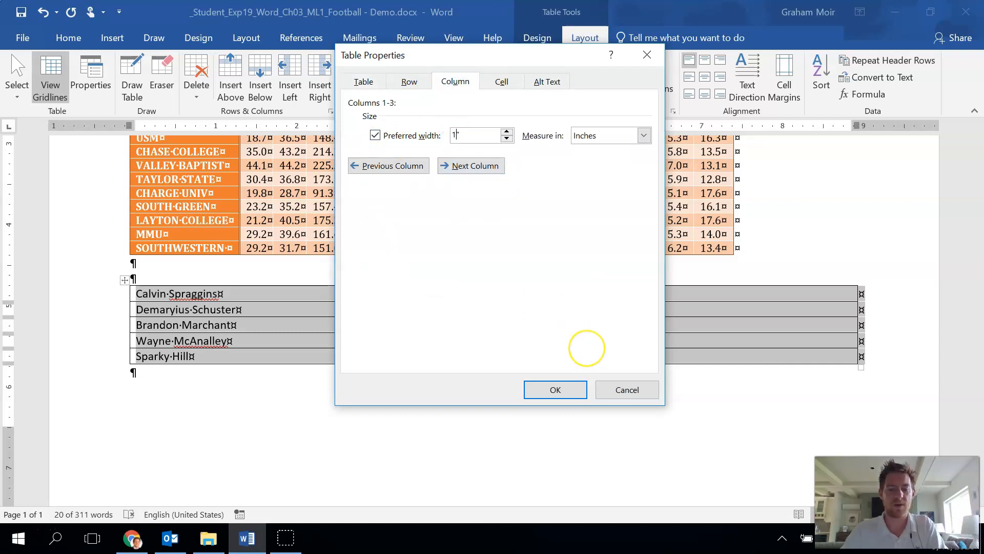
{"action": "type", "text": ".5"}
{"action": "key", "text": "Return"}
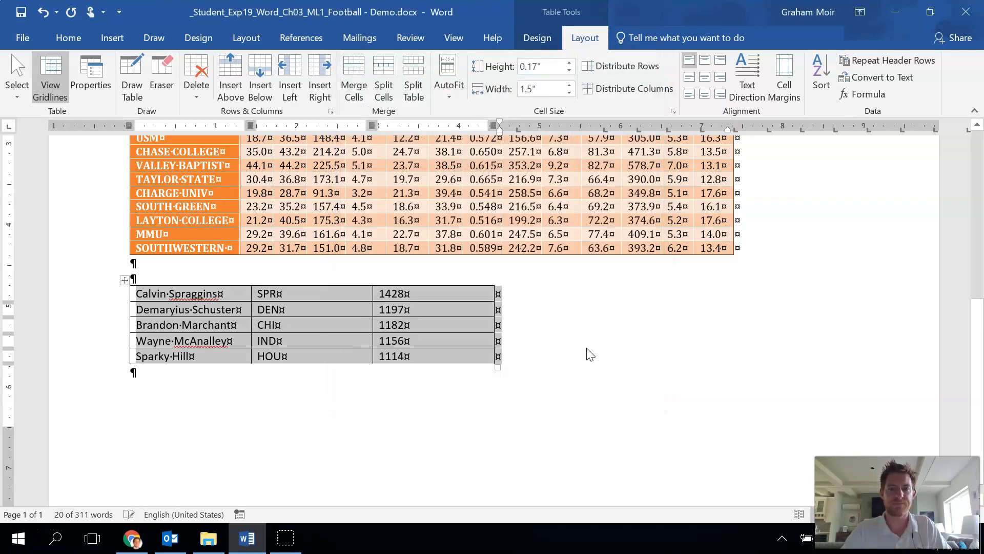
- Center the text in the second and third columns of the new table, keeping it aligned to the cell tops
{"action": "left_click", "coordinate": [438, 337]}
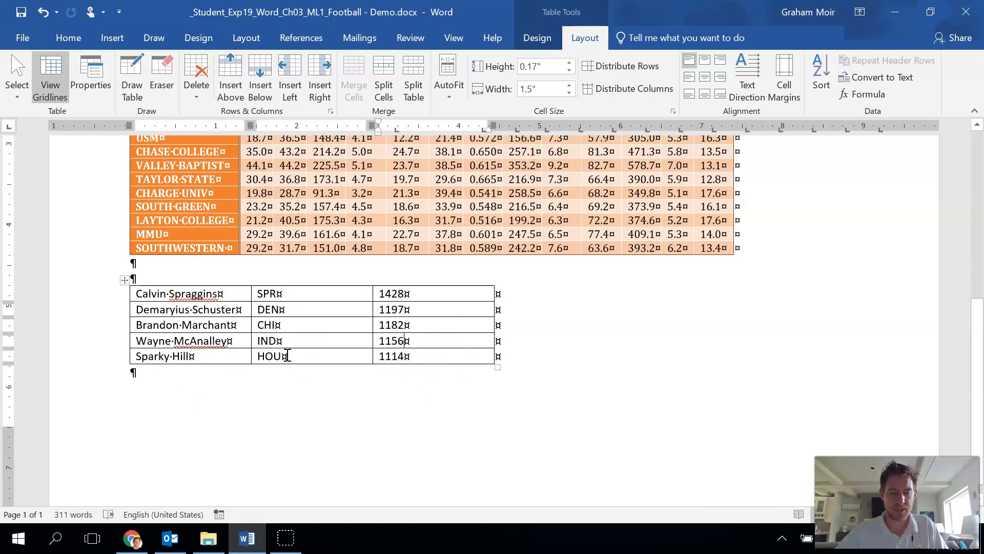
{"action": "left_click", "coordinate": [276, 345]}
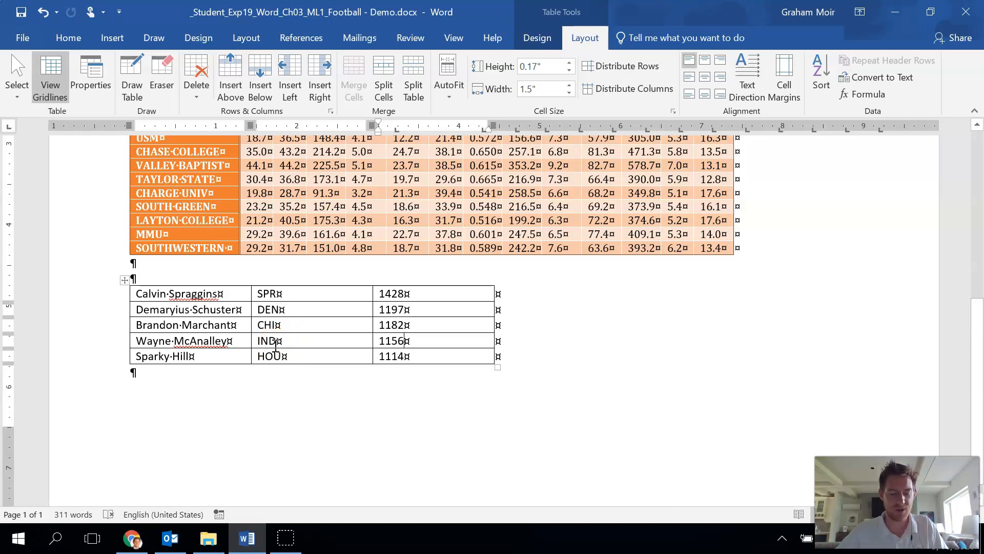
{"action": "left_click_drag", "start_coordinate": [316, 294], "coordinate": [441, 353]}
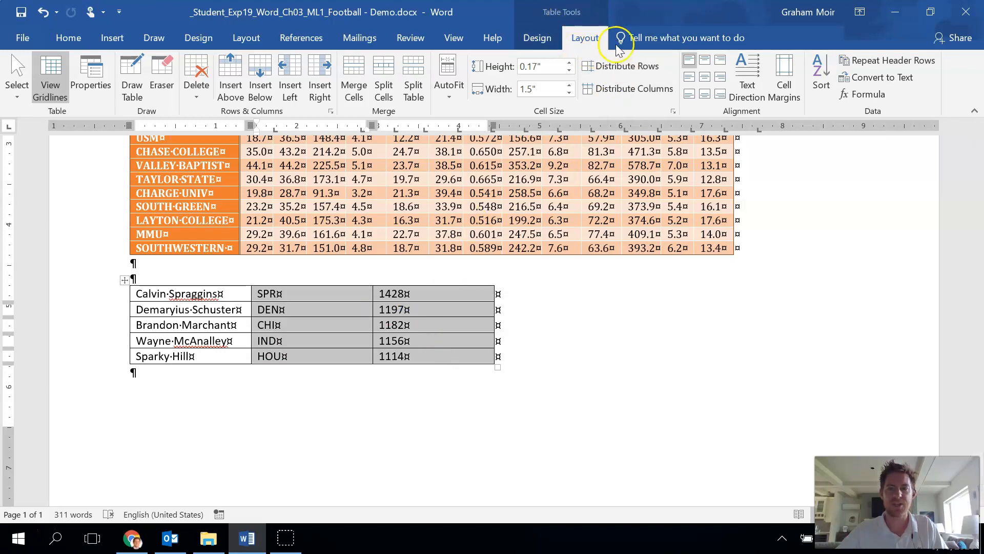
{"action": "left_click", "coordinate": [705, 67]}
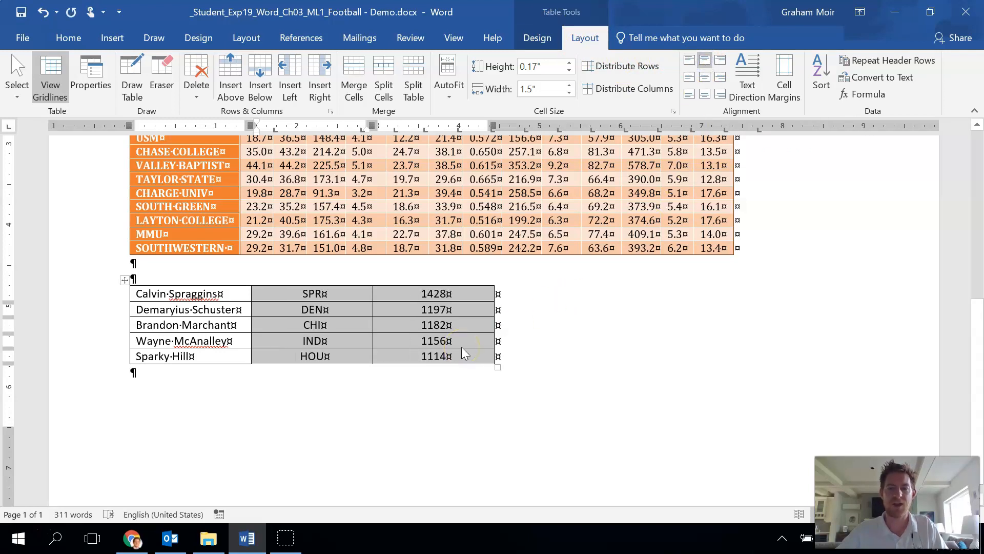
{"action": "left_click", "coordinate": [386, 341]}
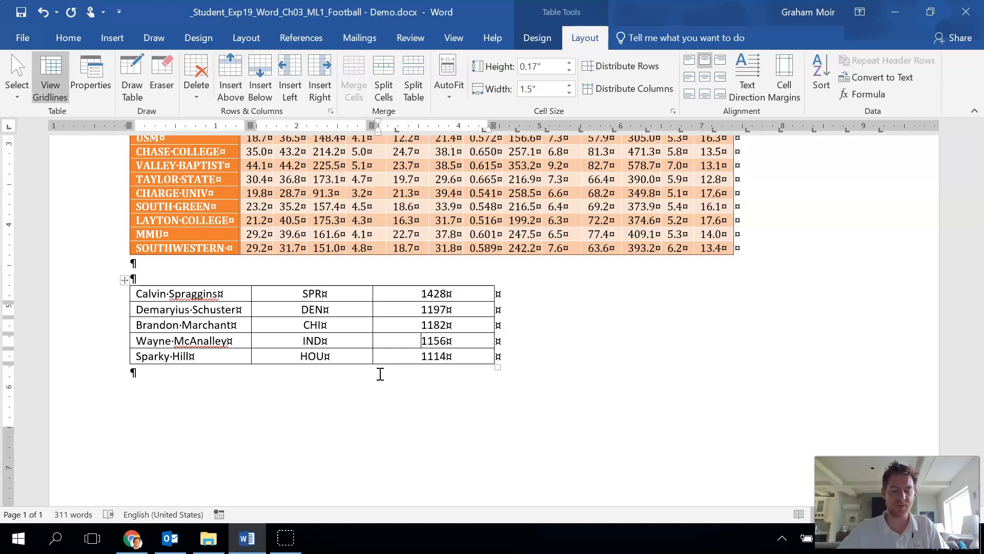
- Insert a row above the new table's first row and enter Receiving Yards in its first cell
{"action": "left_click_drag", "start_coordinate": [142, 300], "coordinate": [439, 294]}
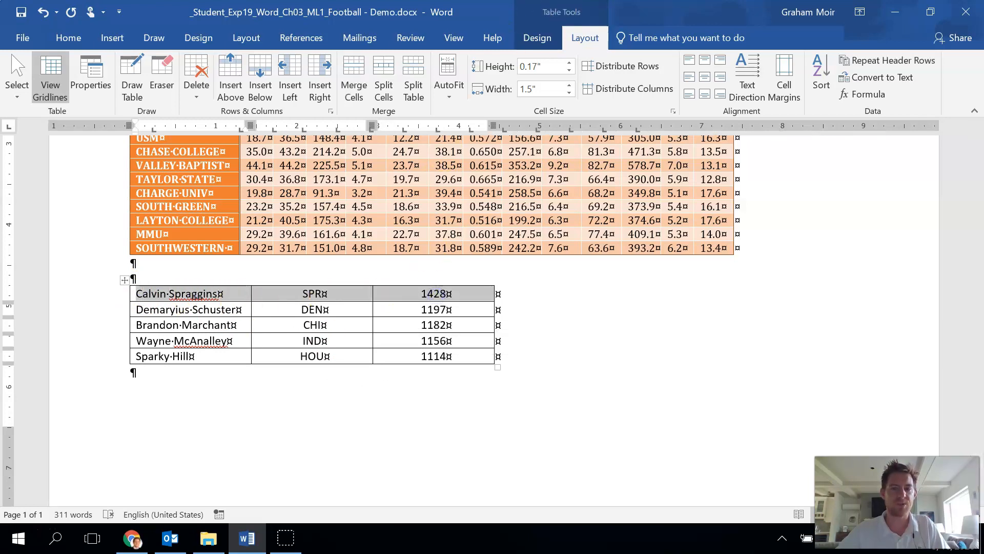
{"action": "left_click", "coordinate": [227, 81]}
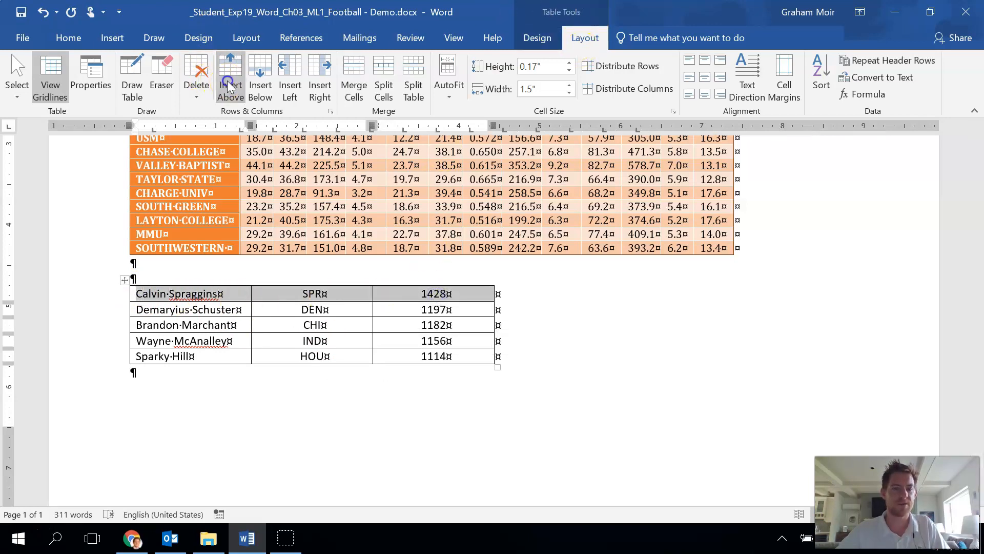
{"action": "left_click", "coordinate": [146, 293]}
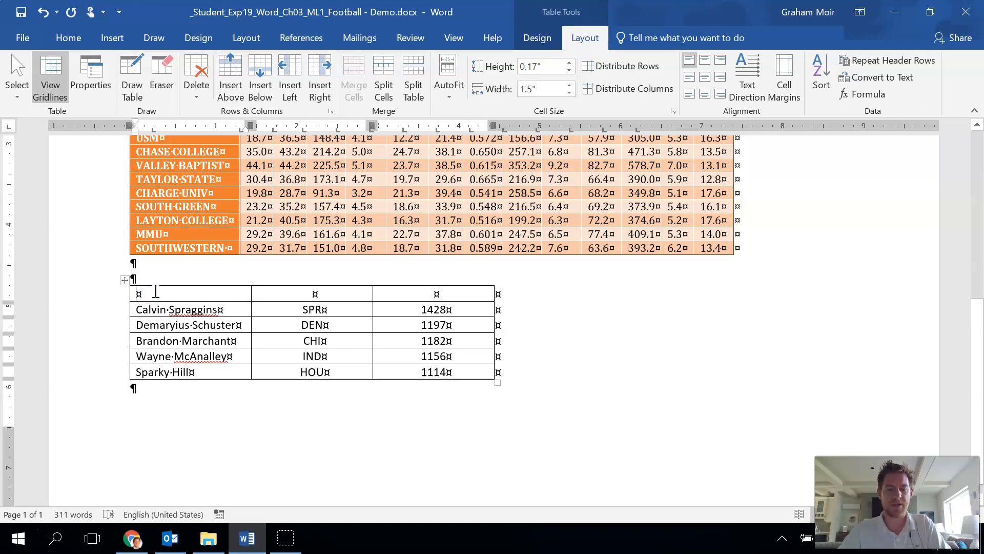
{"action": "type", "text": "Receiving "}
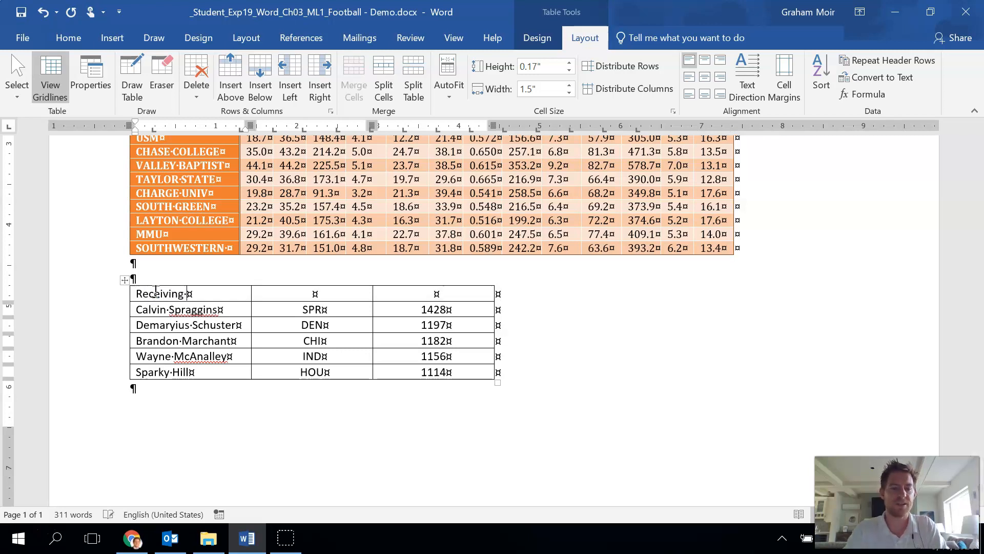
{"action": "type", "text": "Yards"}
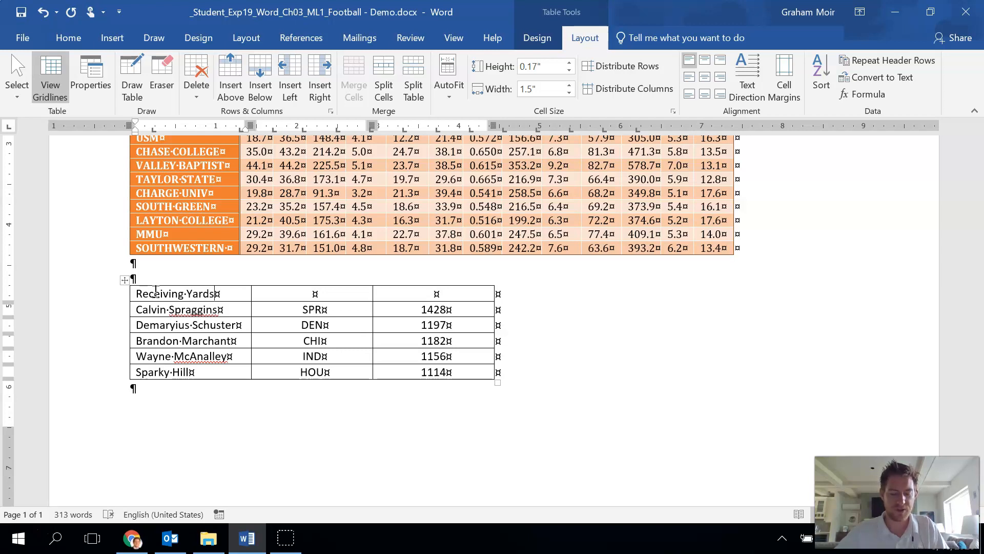
- Increase the font size of the Receiving Yards heading to 14 pt
{"action": "left_click_drag", "start_coordinate": [219, 294], "coordinate": [135, 293]}
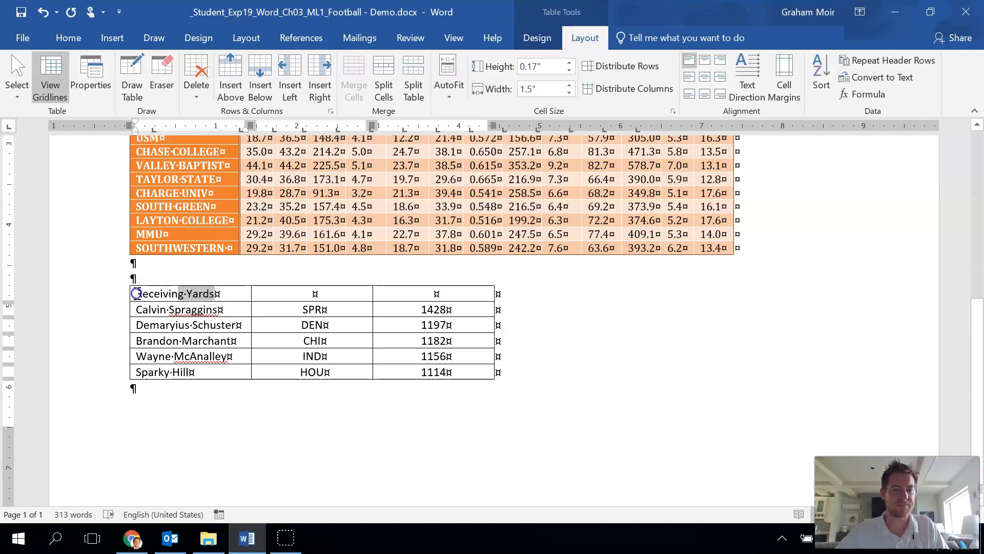
{"action": "left_click", "coordinate": [68, 38]}
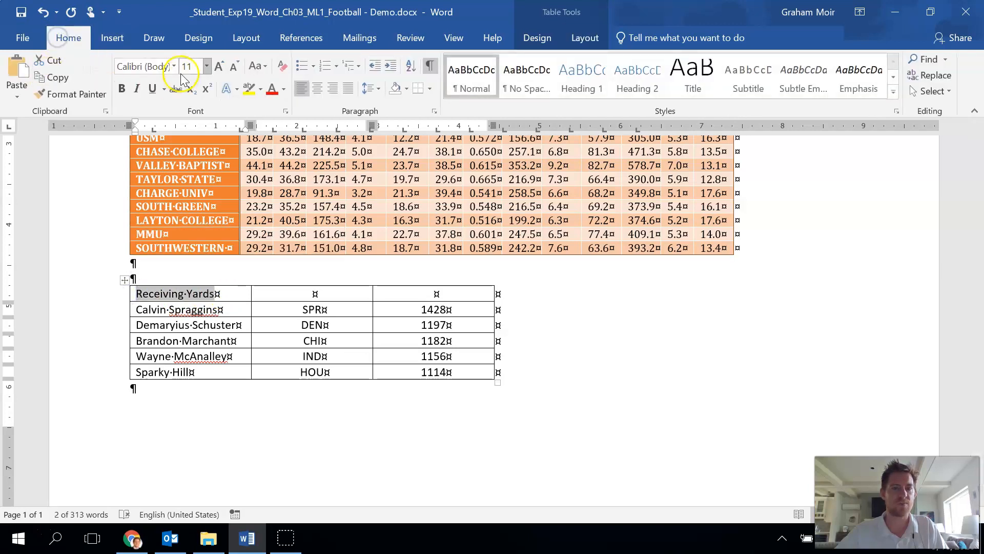
{"action": "left_click", "coordinate": [219, 67]}
{"action": "left_click", "coordinate": [219, 67]}
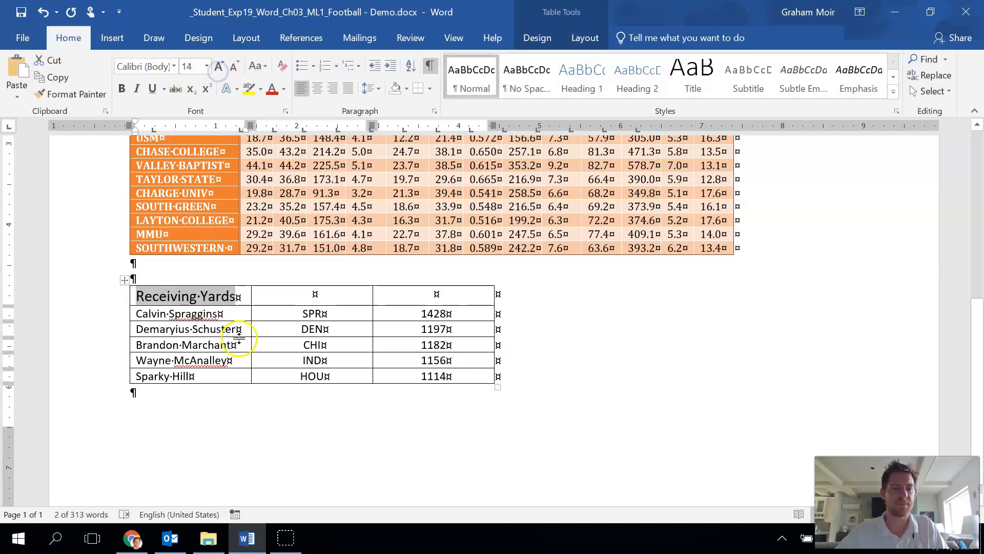
{"action": "left_click", "coordinate": [247, 299]}
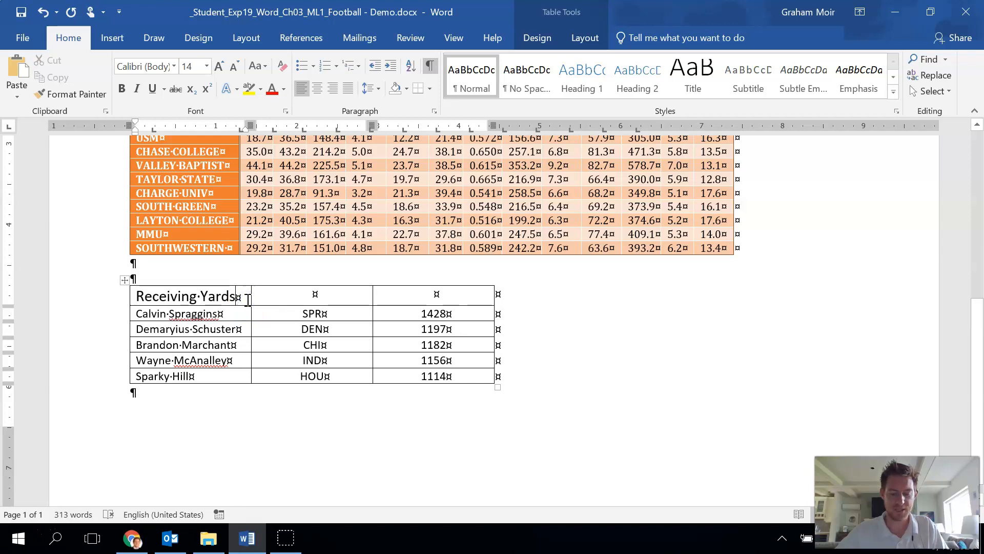
- Merge the three cells of the Receiving Yards heading row into one cell
{"action": "left_click_drag", "start_coordinate": [198, 299], "coordinate": [417, 299]}
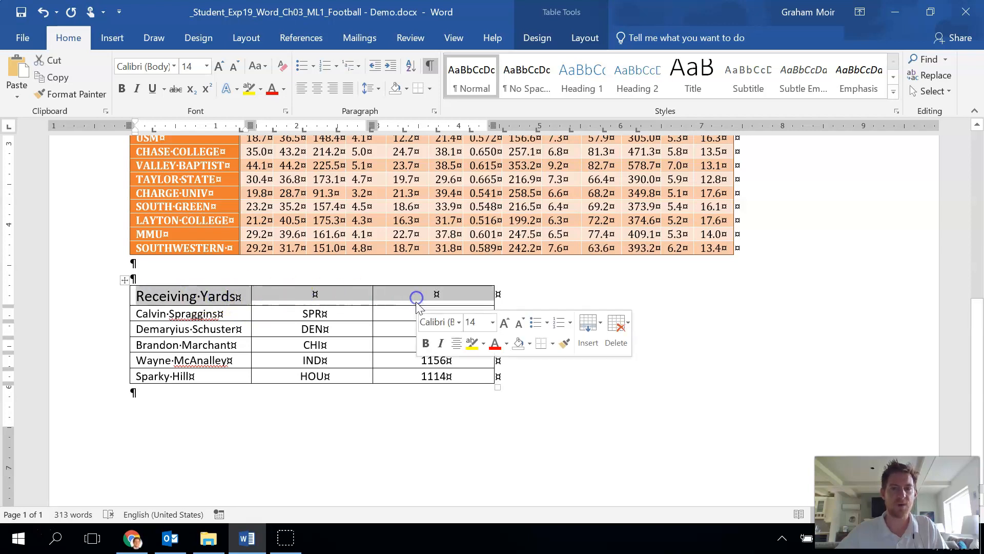
{"action": "left_click", "coordinate": [598, 37]}
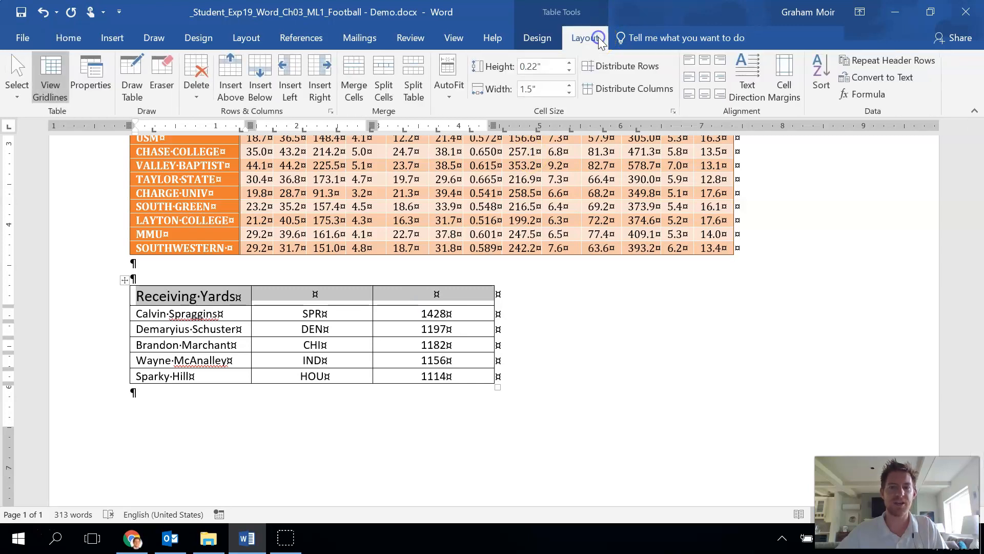
{"action": "left_click", "coordinate": [359, 88]}
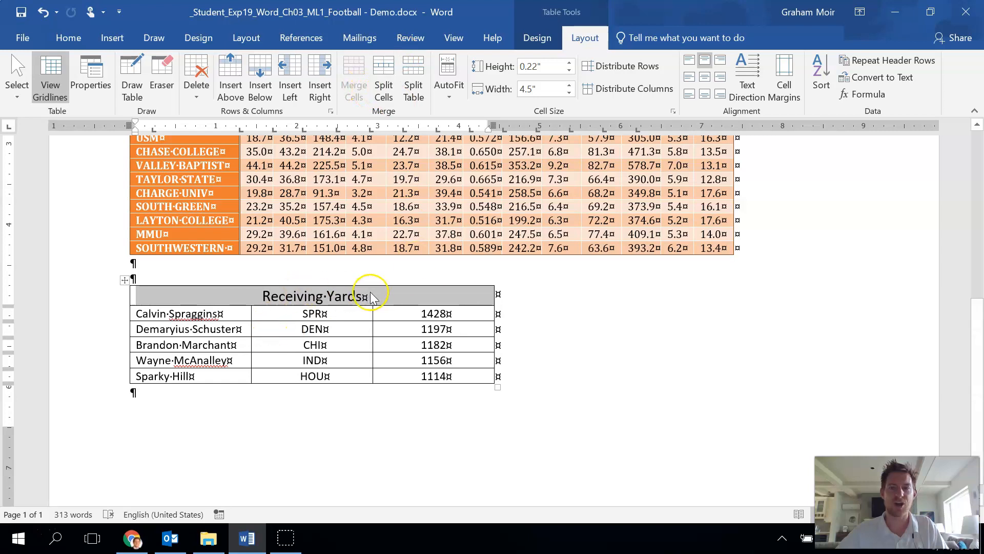
{"action": "left_click", "coordinate": [386, 295]}
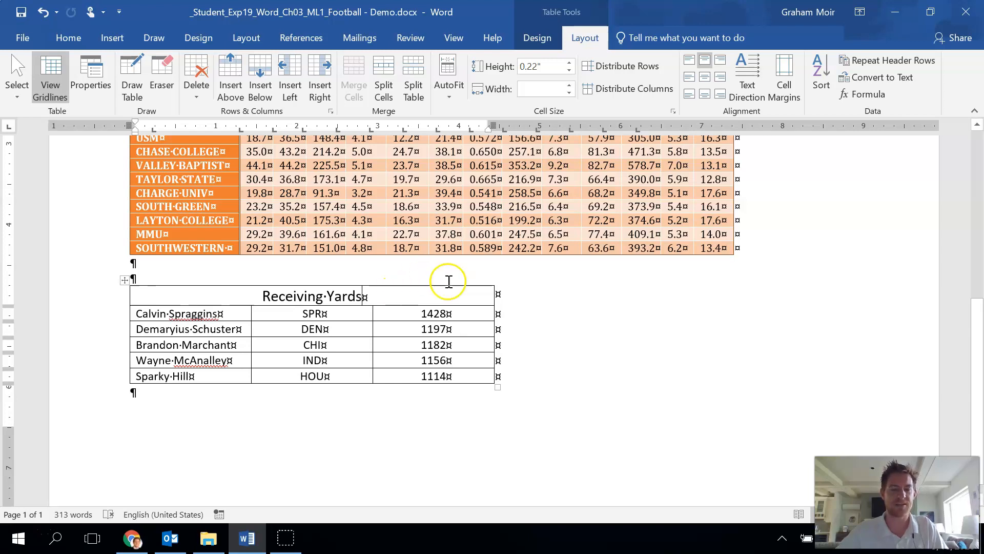
- Shade the Receiving Yards heading cell with Orange, Accent 2, Lighter 60%
{"action": "left_click", "coordinate": [262, 298]}
{"action": "left_click_drag", "start_coordinate": [262, 298], "coordinate": [418, 296]}
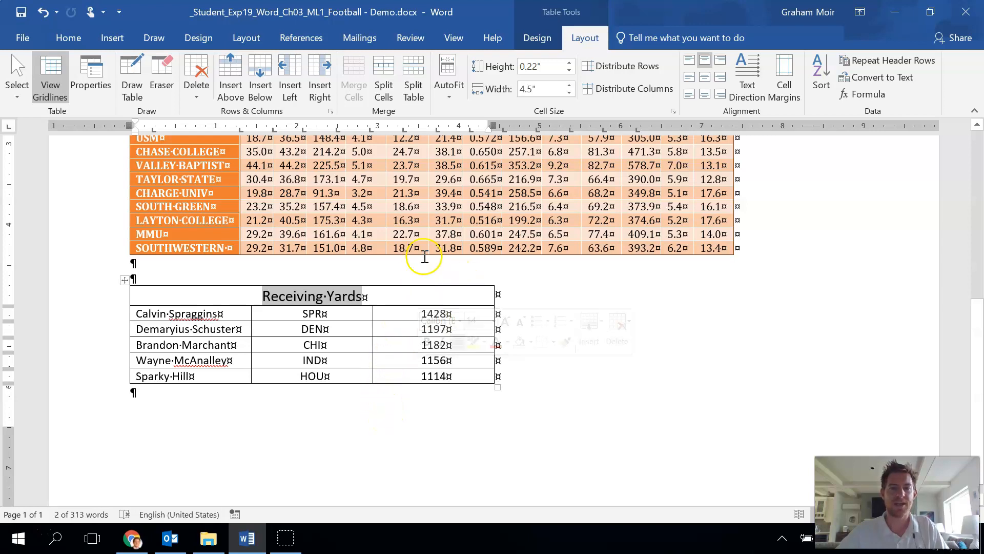
{"action": "left_click", "coordinate": [537, 38]}
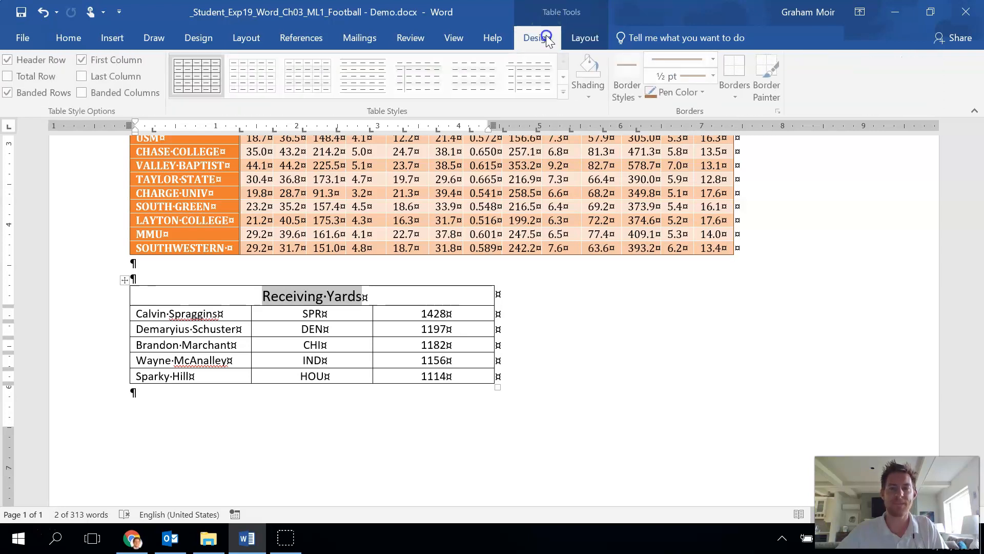
{"action": "left_click", "coordinate": [598, 98]}
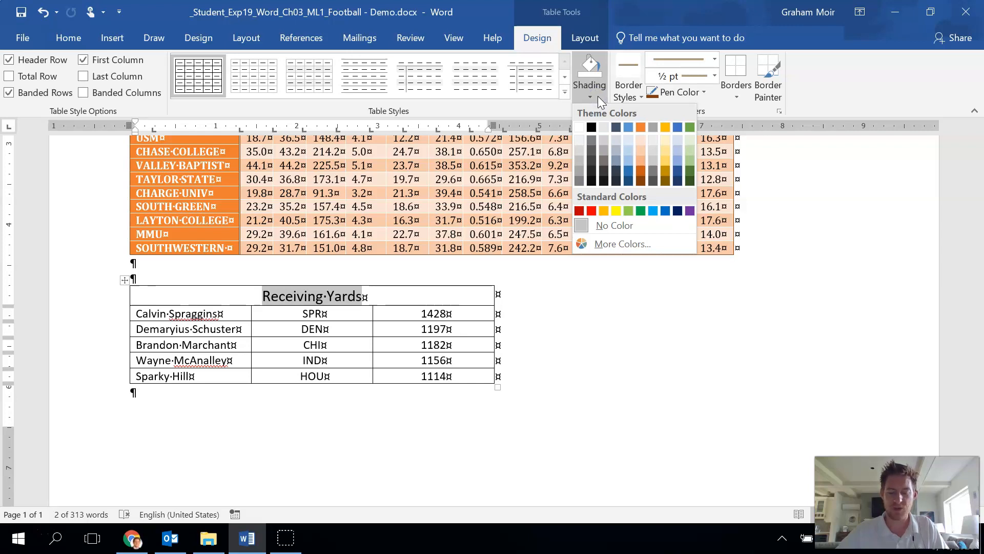
{"action": "left_click", "coordinate": [644, 146]}
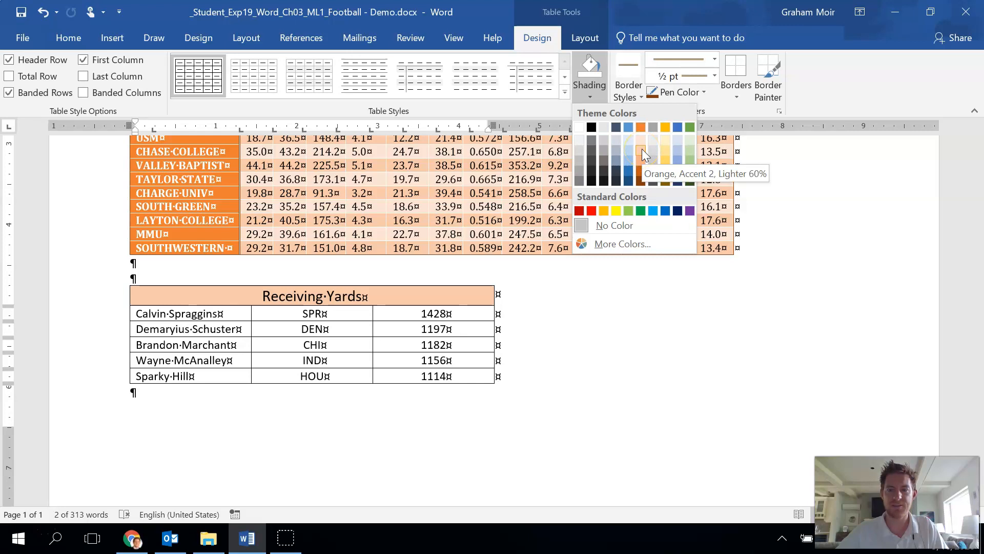
{"action": "left_click", "coordinate": [641, 149]}
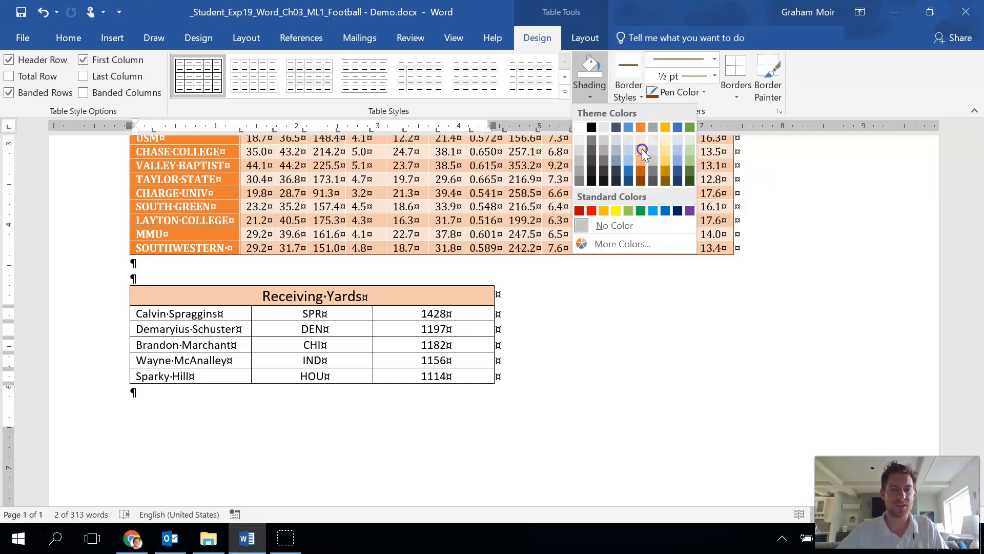
{"action": "left_click", "coordinate": [392, 296]}
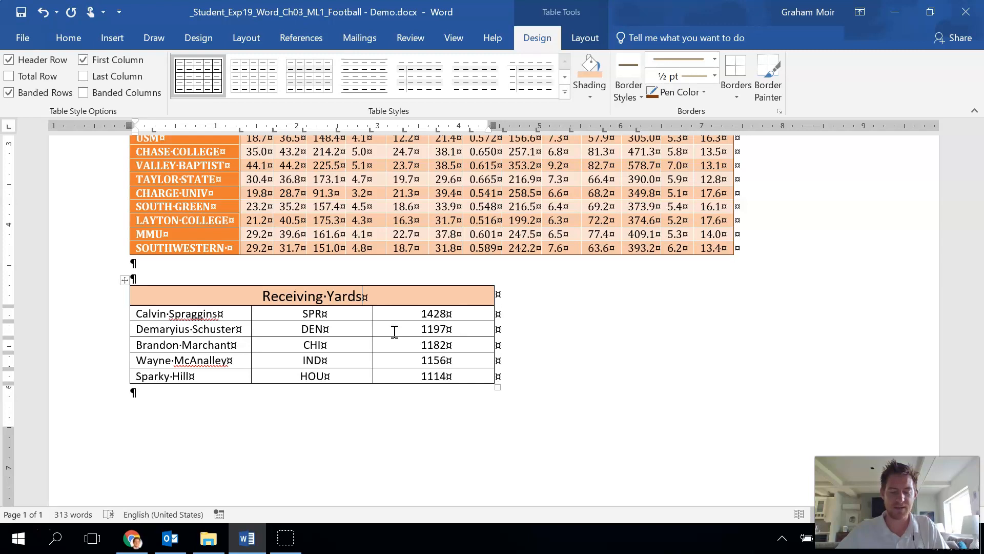
- Insert a row below the last row of the Receiving Yards table and enter Average in its first cell
{"action": "mouse_move", "coordinate": [149, 376]}
{"action": "left_mouse_down"}
{"action": "mouse_move", "coordinate": [426, 377]}
{"action": "mouse_move", "coordinate": [437, 369]}
{"action": "left_mouse_up"}
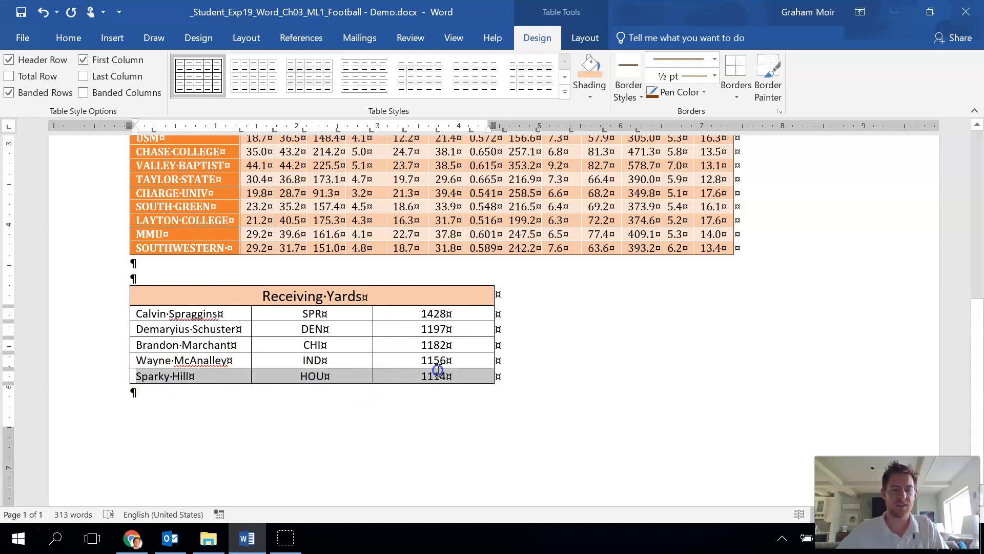
{"action": "left_click", "coordinate": [596, 32]}
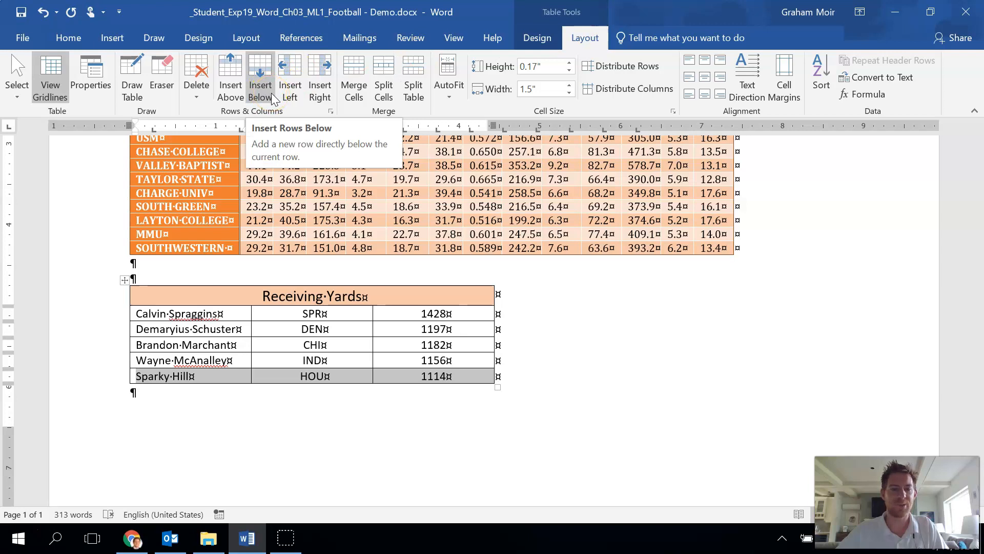
{"action": "left_click", "coordinate": [272, 93]}
{"action": "left_click", "coordinate": [161, 393]}
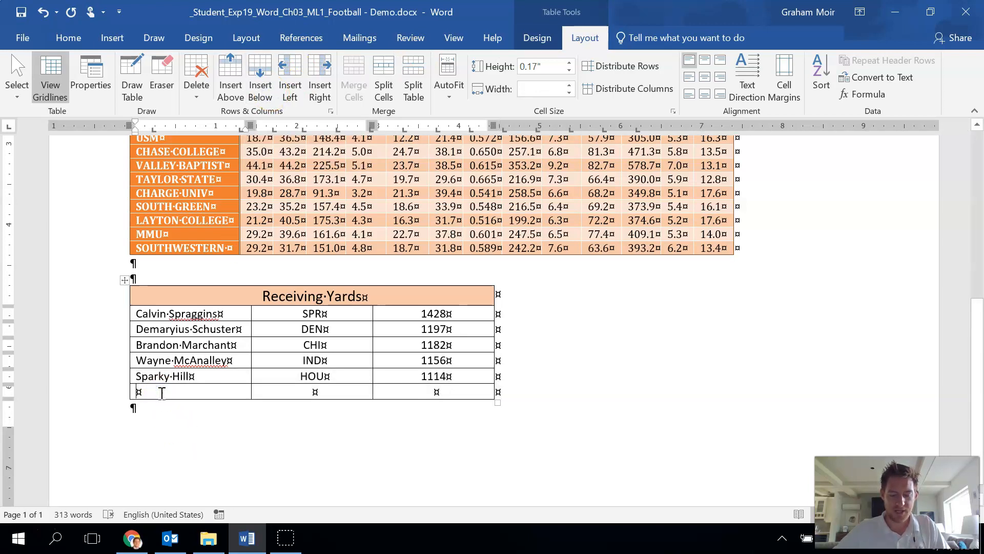
{"action": "type", "text": "Average"}
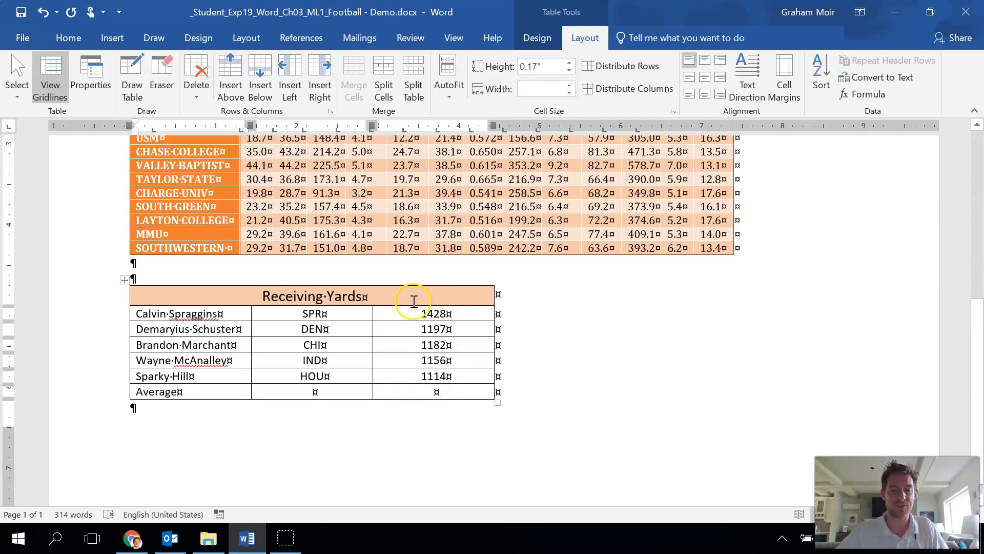
- Insert the formula =AVERAGE(C2:C6) in the third cell of the Average row
{"action": "left_click", "coordinate": [429, 391]}
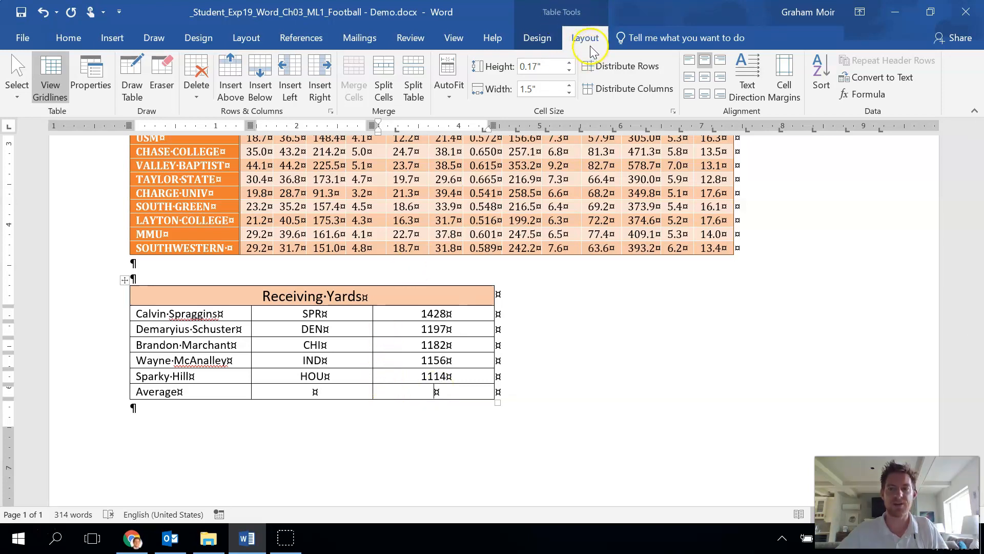
{"action": "left_click", "coordinate": [878, 101]}
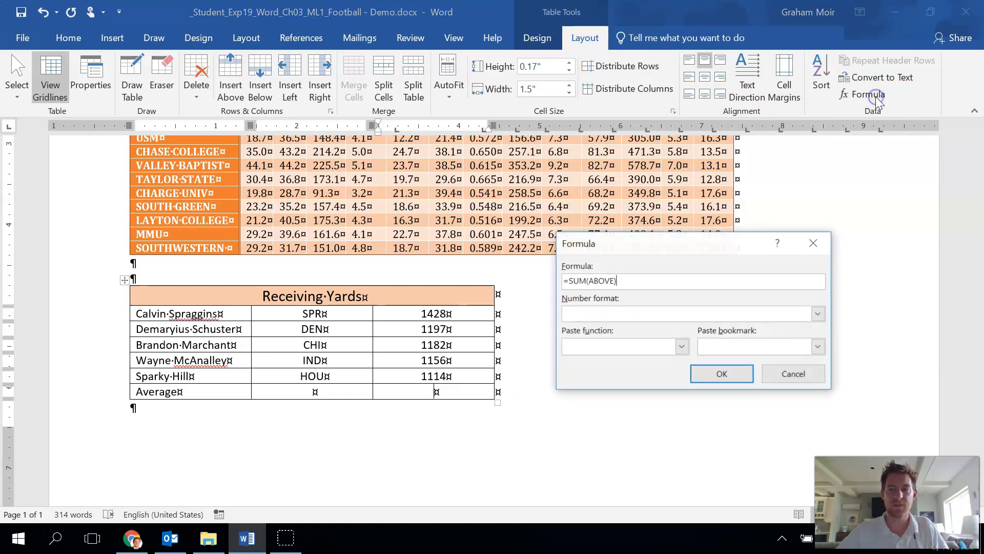
{"action": "left_click_drag", "start_coordinate": [693, 238], "coordinate": [688, 211]}
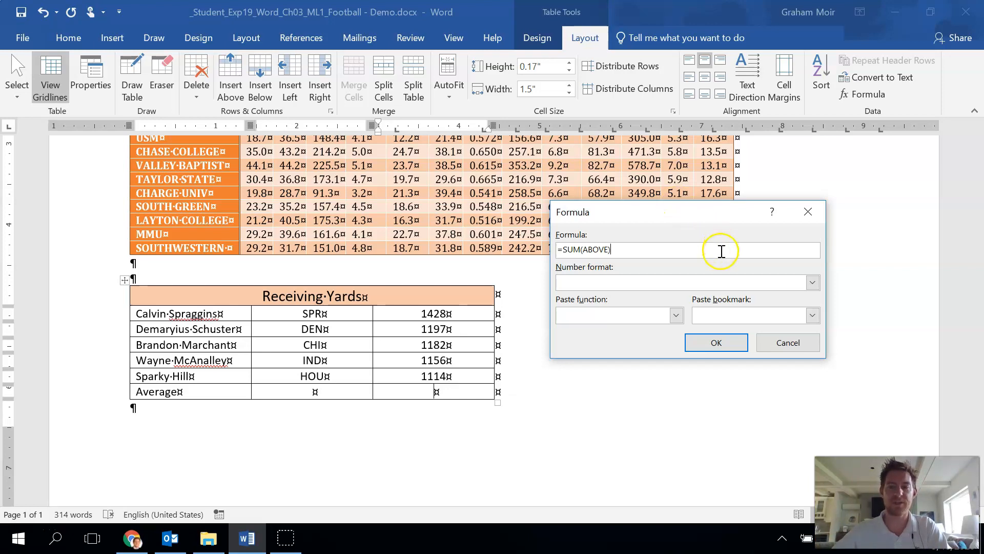
{"action": "left_click_drag", "start_coordinate": [619, 249], "coordinate": [565, 247]}
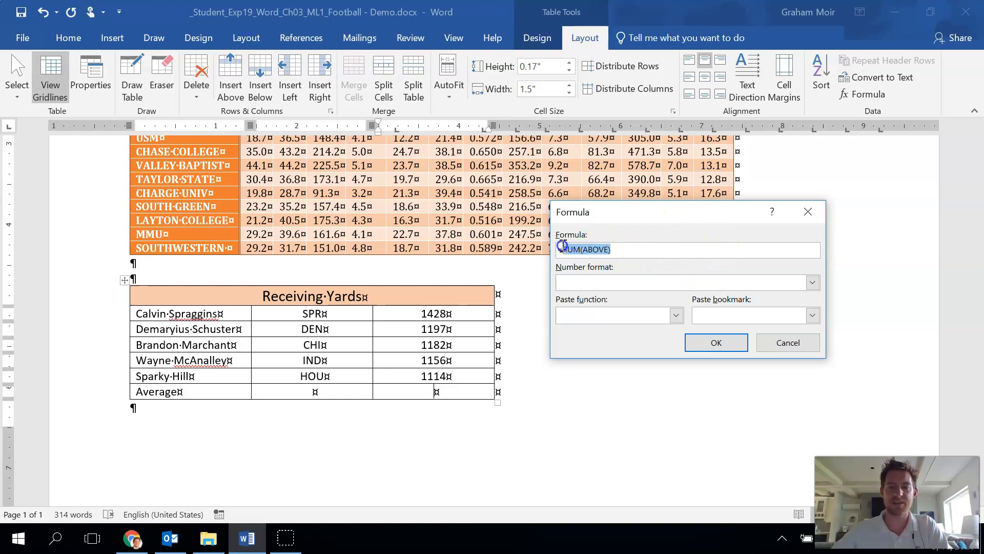
{"action": "left_click", "coordinate": [617, 251]}
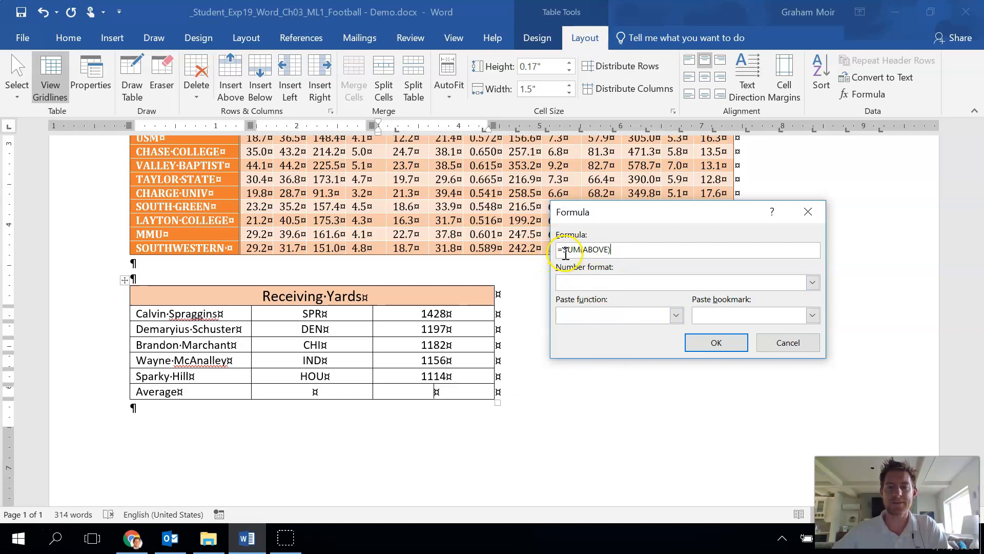
{"action": "left_click_drag", "start_coordinate": [562, 250], "coordinate": [632, 247]}
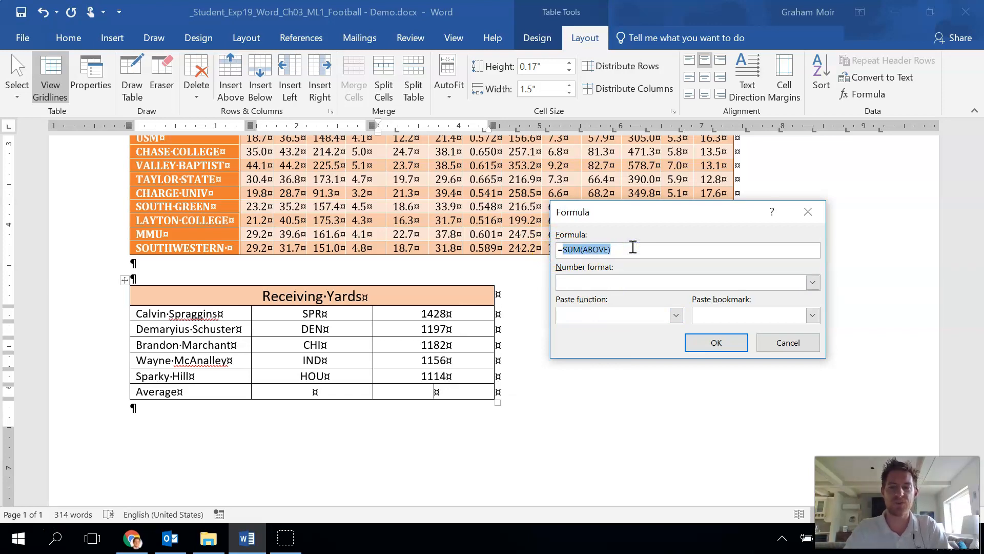
{"action": "type", "text": "AVERAGE("}
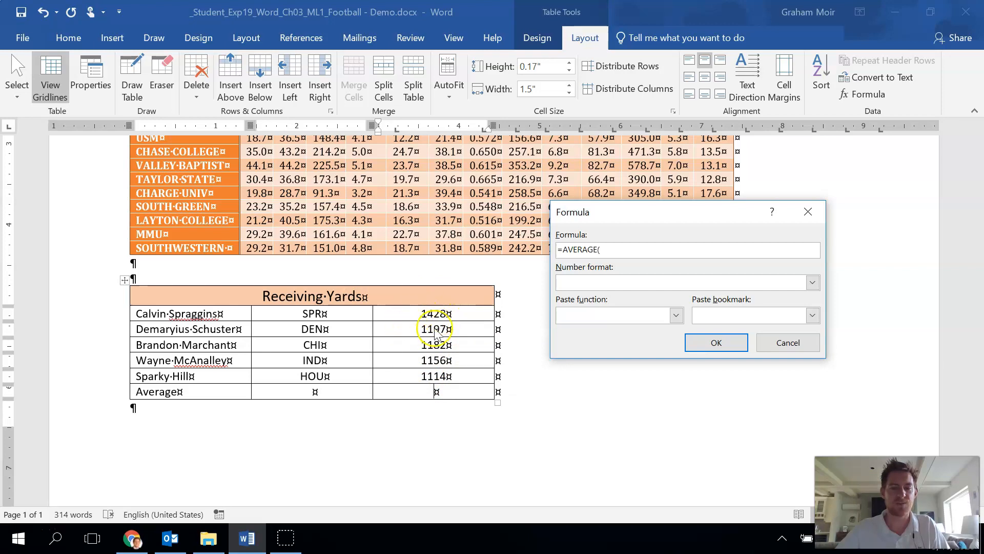
{"action": "type", "text": "C2:"}
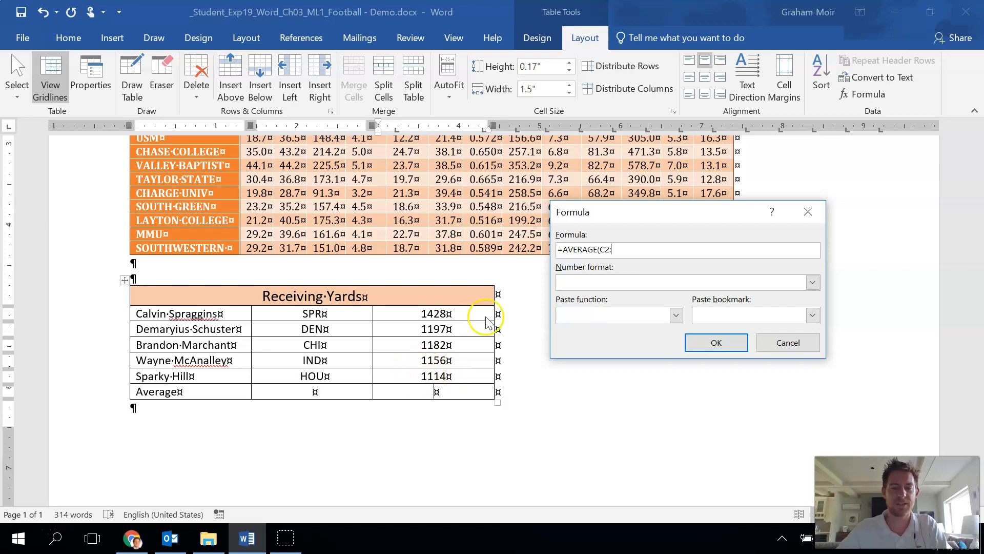
{"action": "type", "text": "C"}
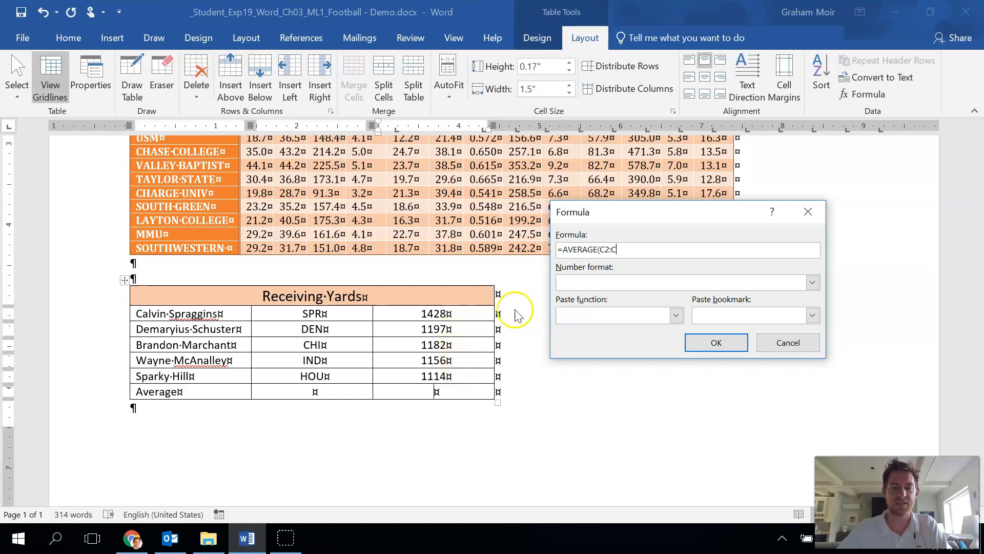
{"action": "type", "text": "6"}
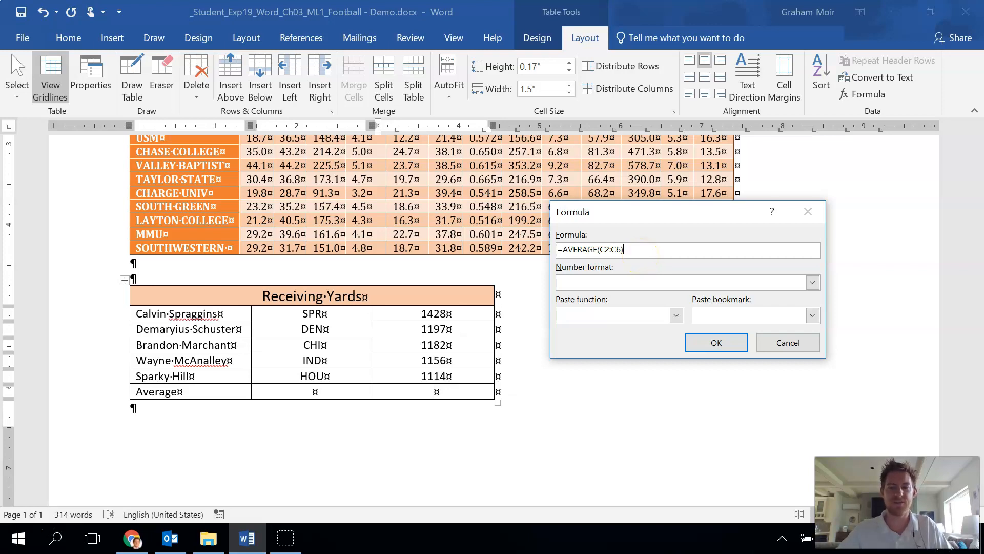
{"action": "left_click", "coordinate": [716, 344]}
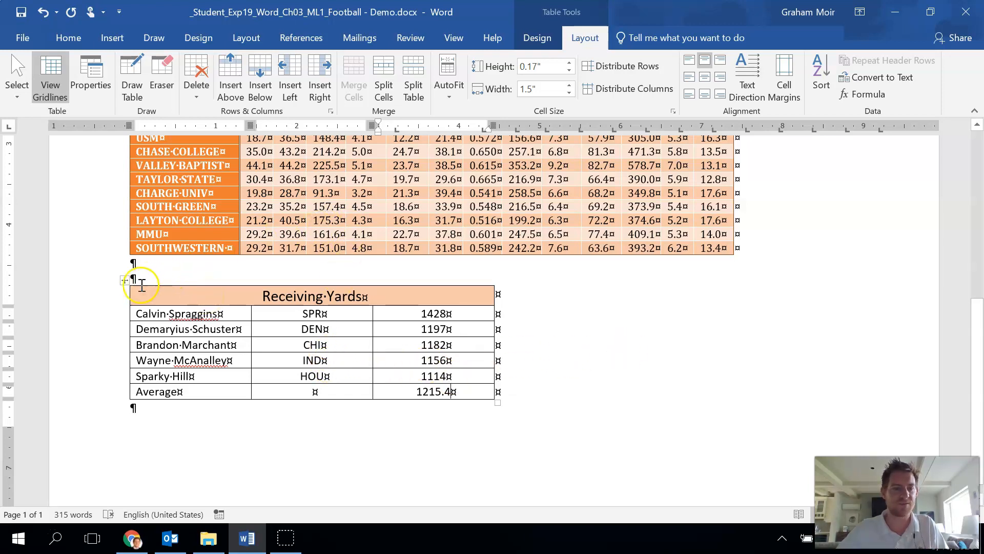
- Center the whole Receiving Yards table horizontally on the page
{"action": "left_click", "coordinate": [123, 281]}
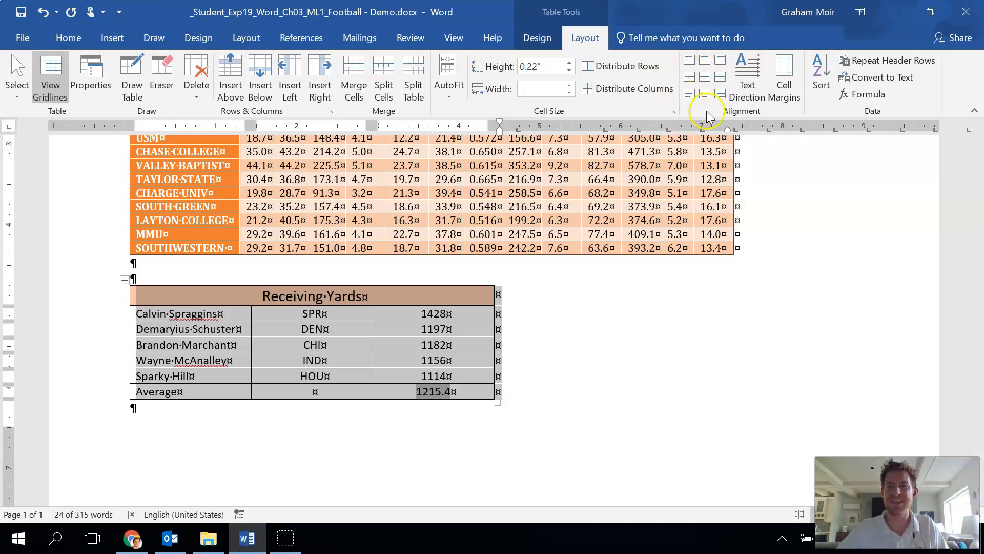
{"action": "left_click", "coordinate": [69, 37]}
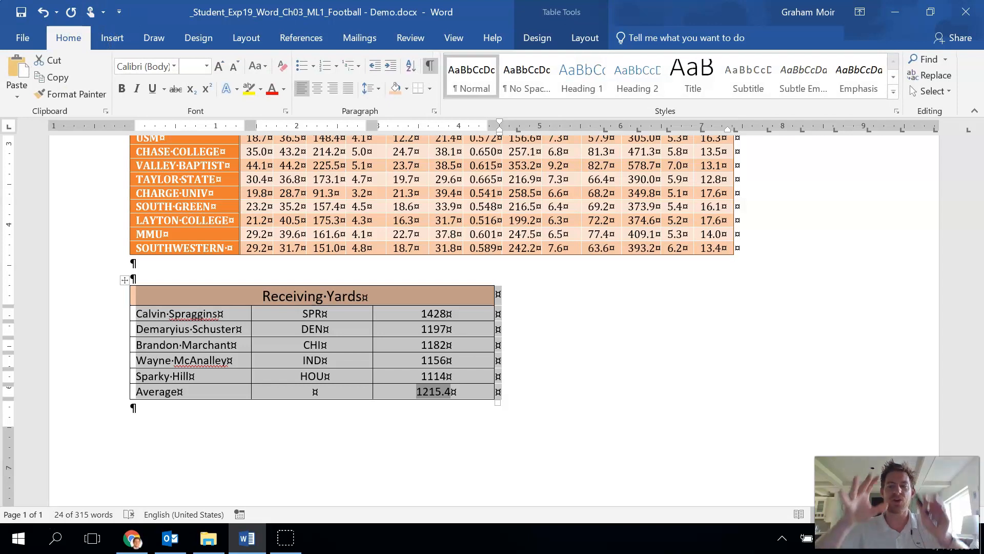
{"action": "left_click", "coordinate": [317, 92]}
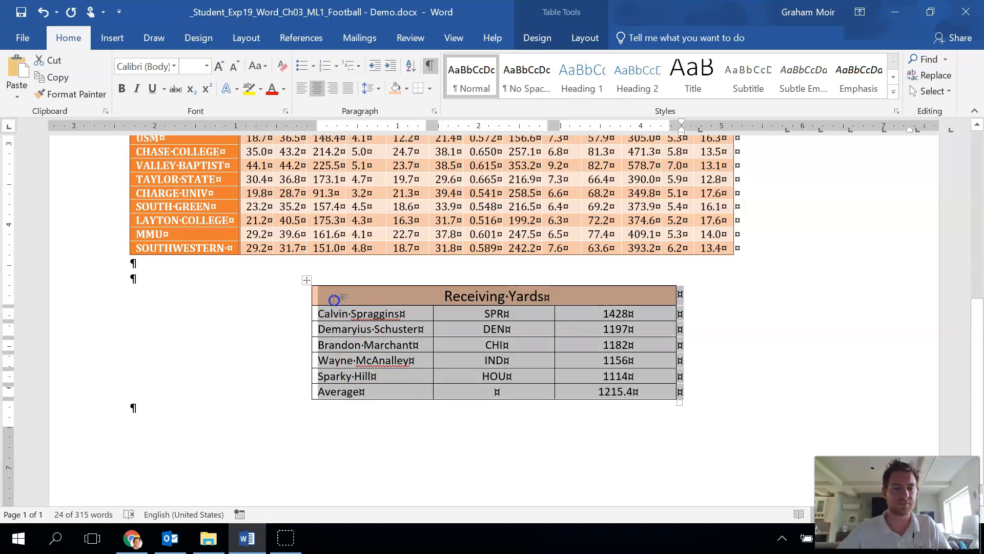
{"action": "left_click", "coordinate": [188, 325]}
- Center the whole season statistics table horizontally on the page
{"action": "scroll", "coordinate": [191, 322], "scroll_direction": "up", "scroll_amount": 2}
{"action": "scroll", "coordinate": [191, 322], "scroll_direction": "up", "scroll_amount": 5}
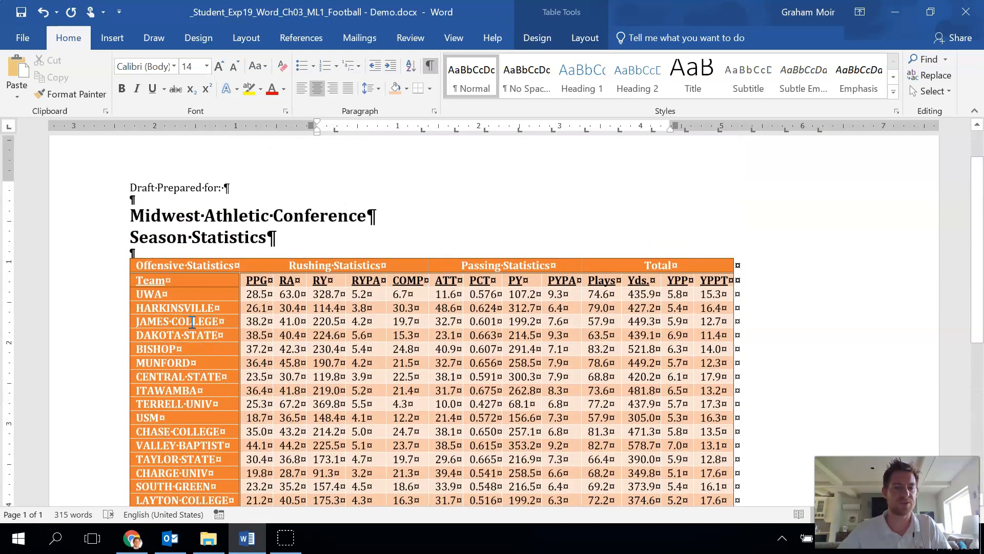
{"action": "left_click", "coordinate": [164, 265]}
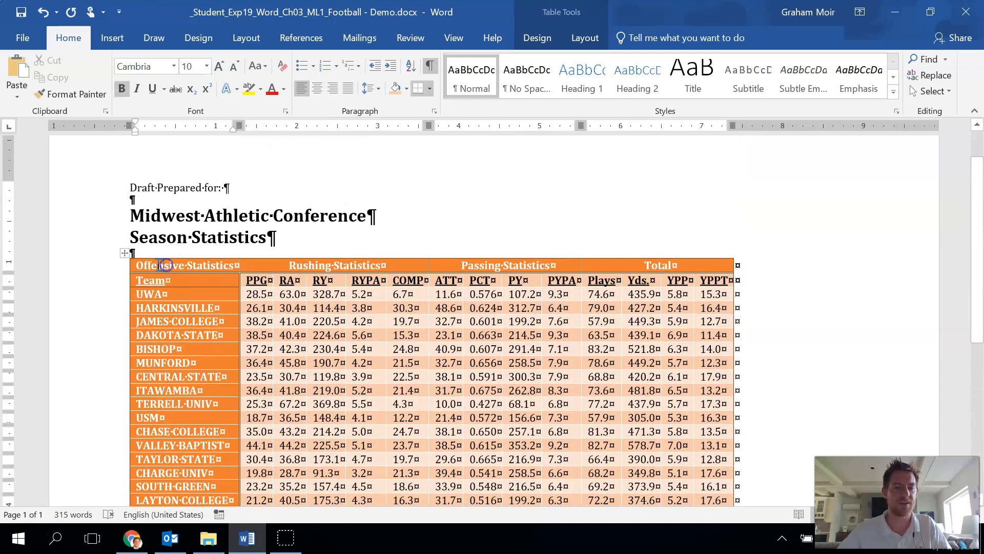
{"action": "left_click", "coordinate": [124, 253]}
{"action": "scroll", "coordinate": [195, 393], "scroll_direction": "down", "scroll_amount": 1}
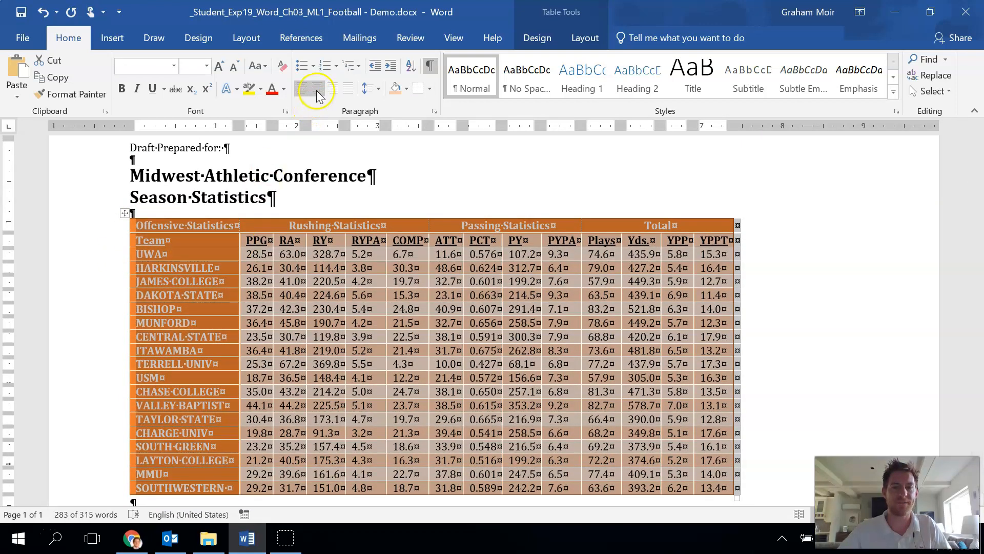
{"action": "left_click", "coordinate": [317, 88]}
{"action": "left_click", "coordinate": [334, 281]}
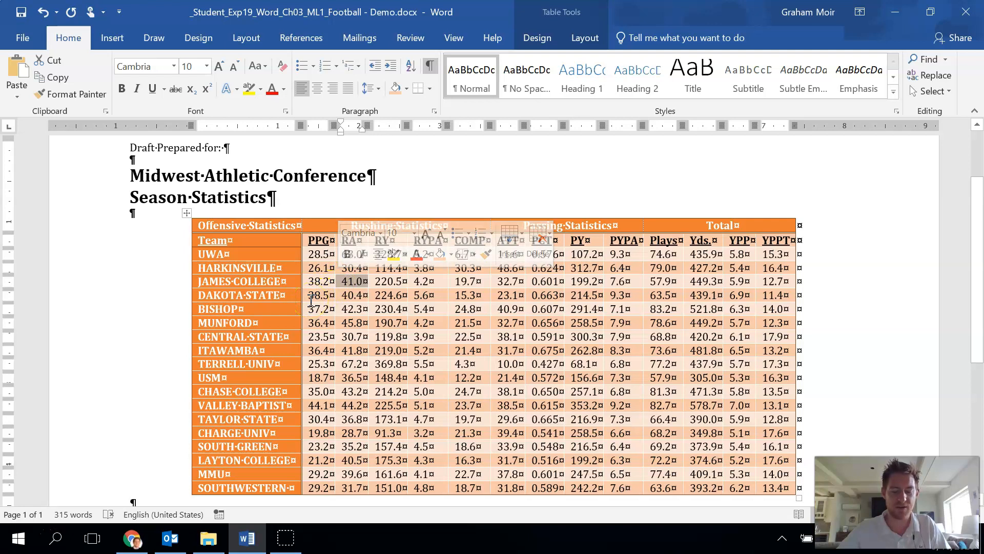
- Run the spelling and grammar check on the document, ignoring all occurrences of the flagged player surnames
{"action": "left_click", "coordinate": [295, 239]}
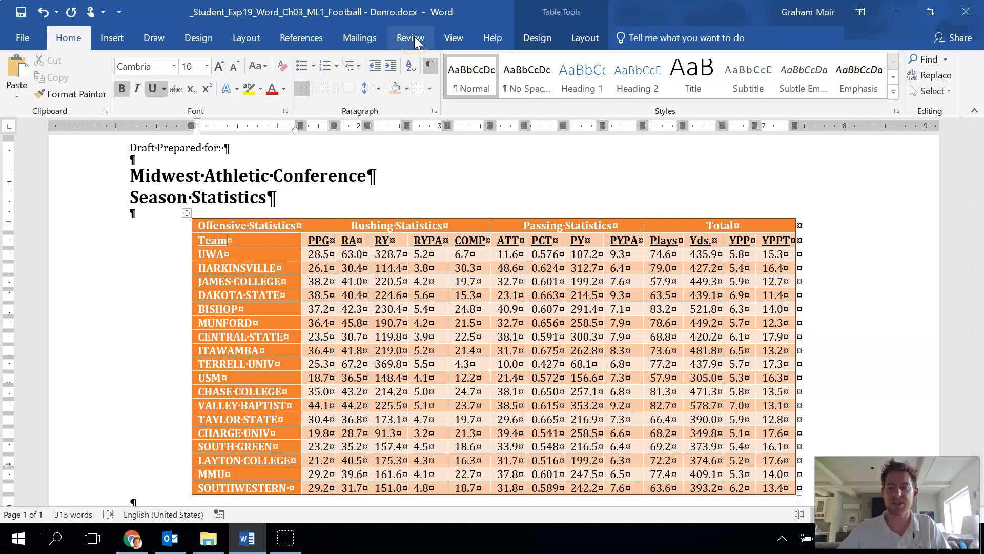
{"action": "left_click", "coordinate": [24, 77]}
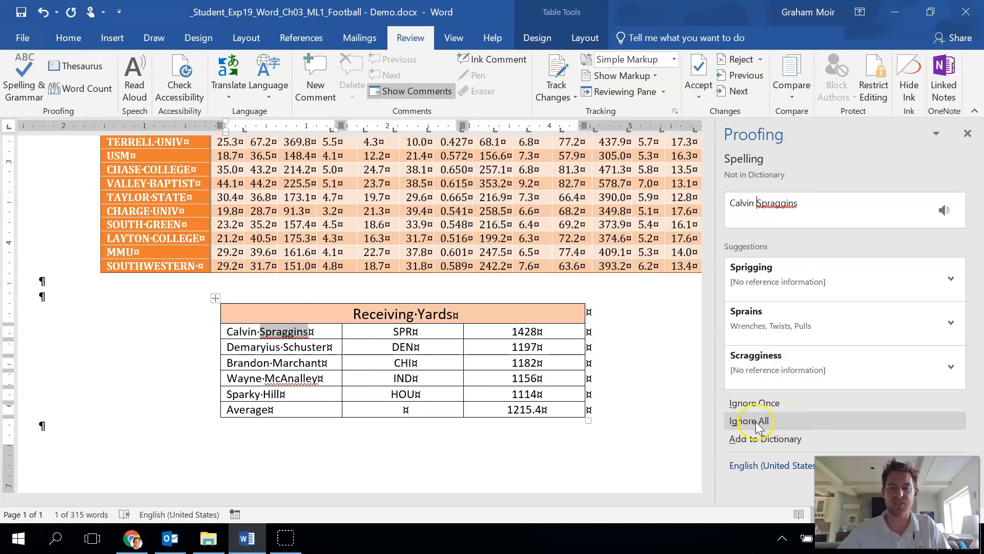
{"action": "left_click", "coordinate": [781, 422]}
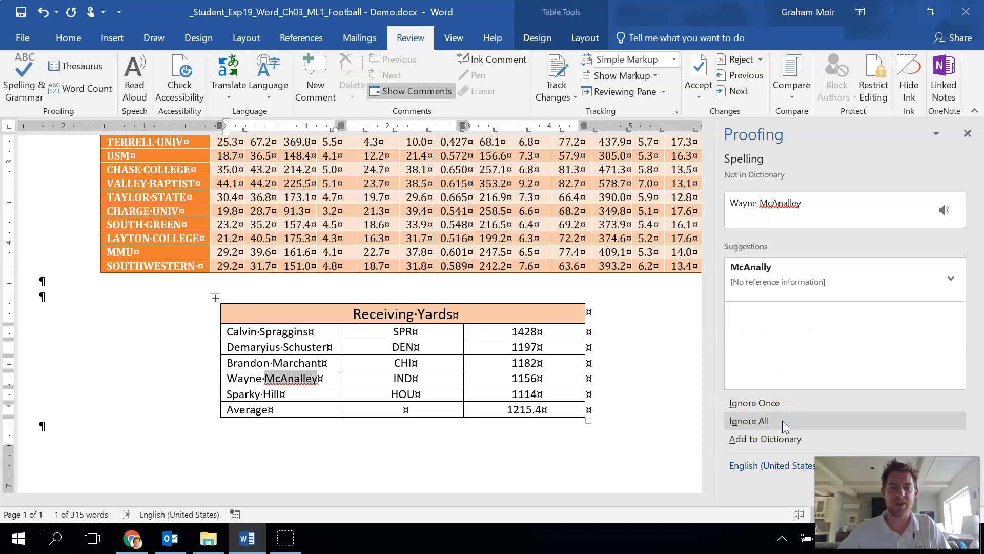
{"action": "left_click", "coordinate": [782, 421]}
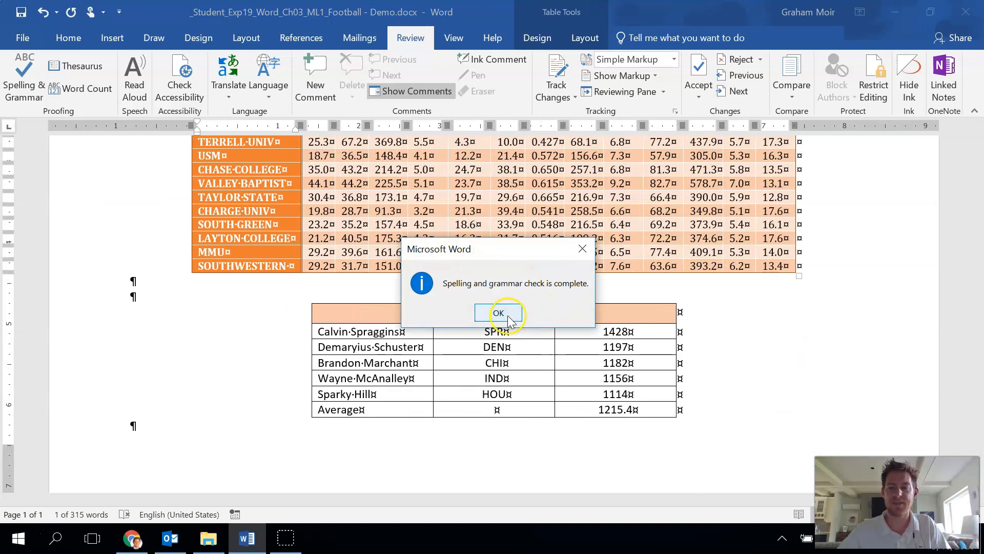
{"action": "left_click", "coordinate": [503, 317]}
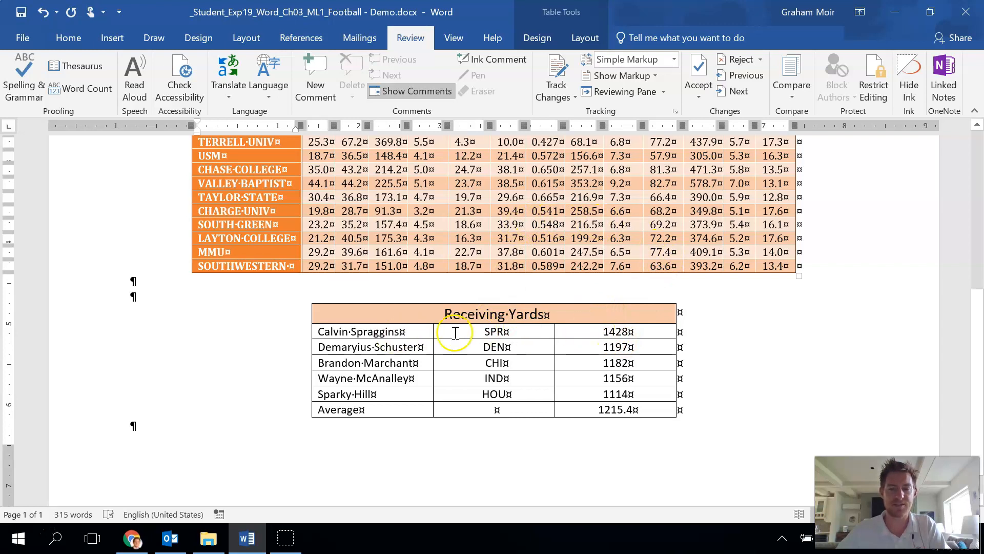
- Change the first player's receiving yards to 1451 and update the formula field in the Average row
{"action": "left_click_drag", "start_coordinate": [613, 332], "coordinate": [630, 334]}
{"action": "type", "text": "51"}
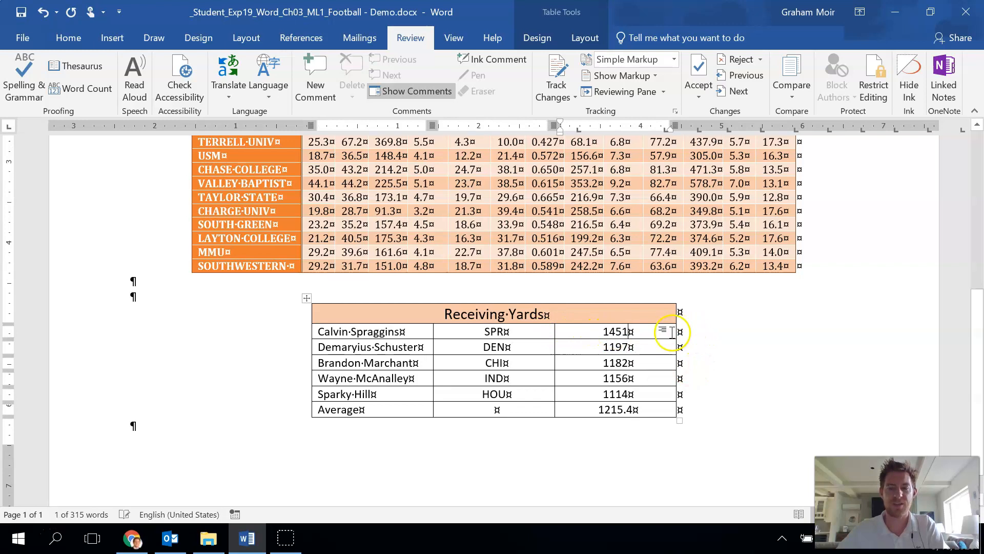
{"action": "left_click", "coordinate": [658, 410]}
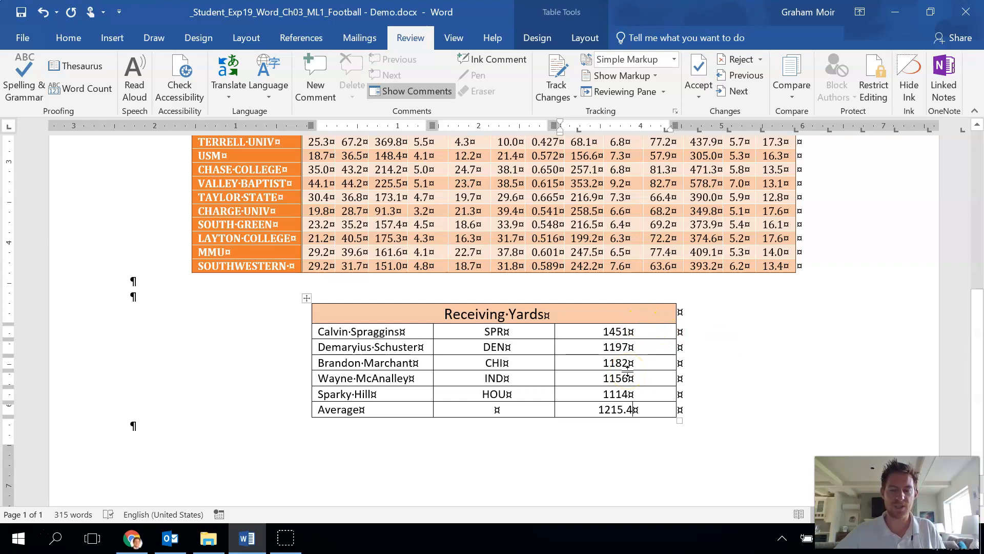
{"action": "right_click", "coordinate": [609, 410]}
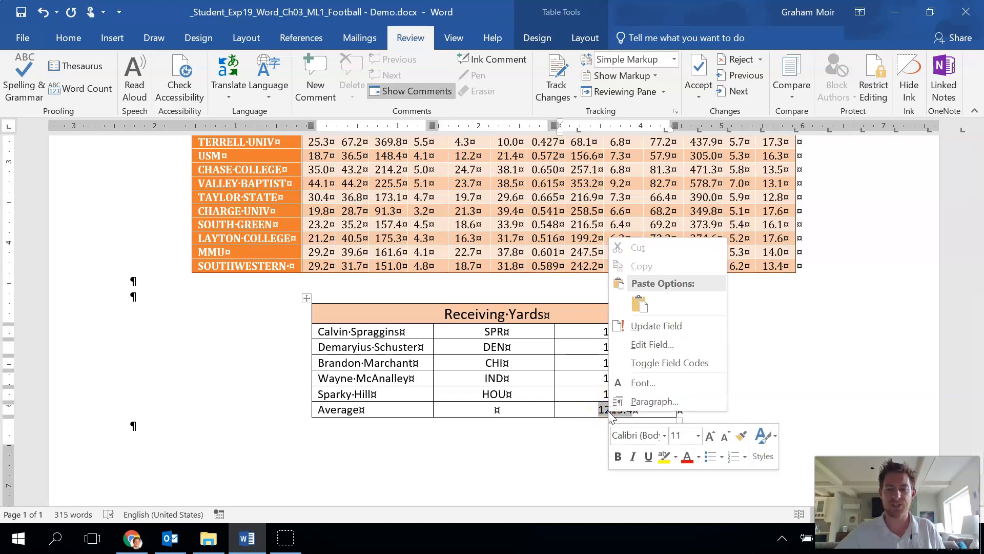
{"action": "left_click", "coordinate": [708, 330]}
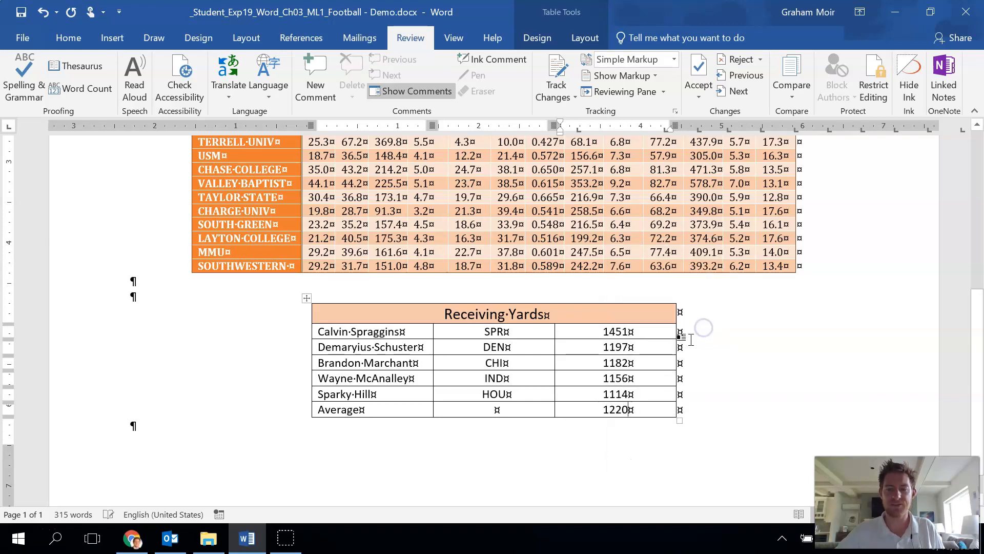
{"action": "left_click", "coordinate": [638, 415]}
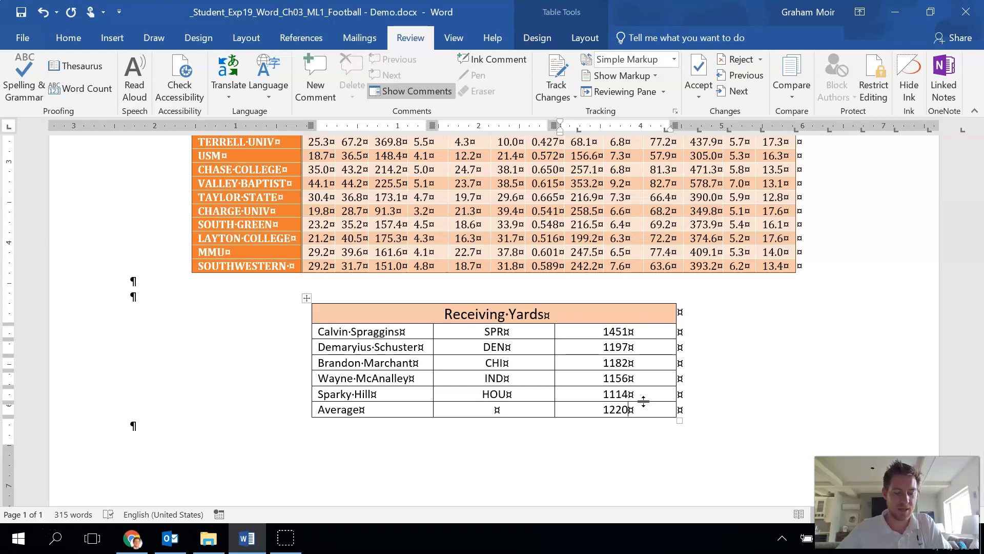
- Paint a ½ pt border along the bottom edge of the Receiving Yards heading row with the Border Painter
{"action": "scroll", "coordinate": [378, 371], "scroll_direction": "up", "scroll_amount": 2}
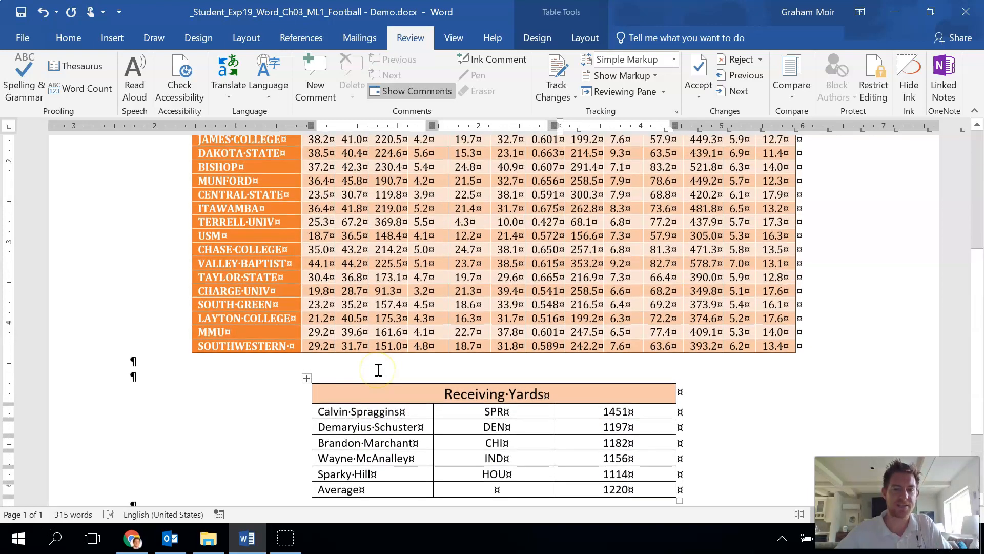
{"action": "scroll", "coordinate": [379, 369], "scroll_direction": "up", "scroll_amount": 3}
{"action": "left_click", "coordinate": [381, 314]}
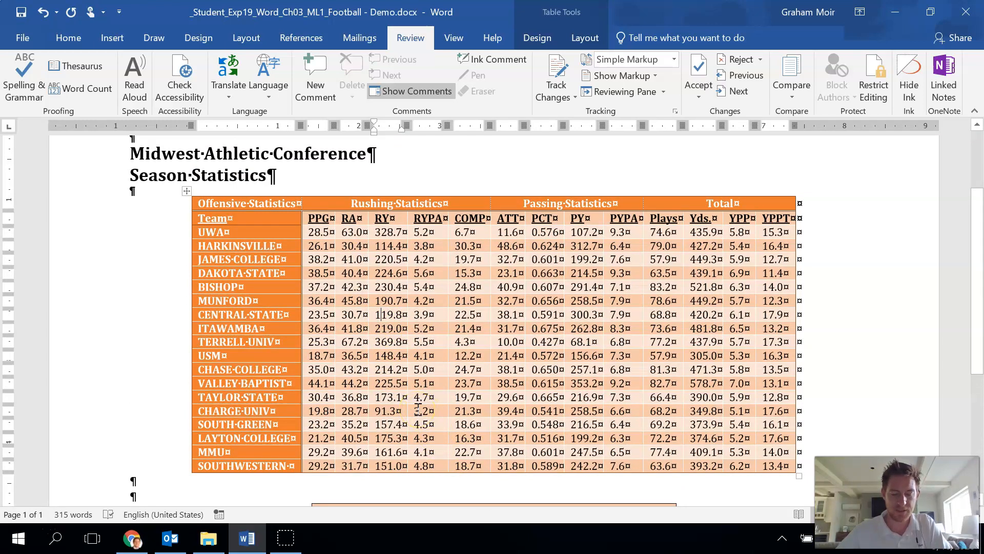
{"action": "left_click", "coordinate": [520, 40]}
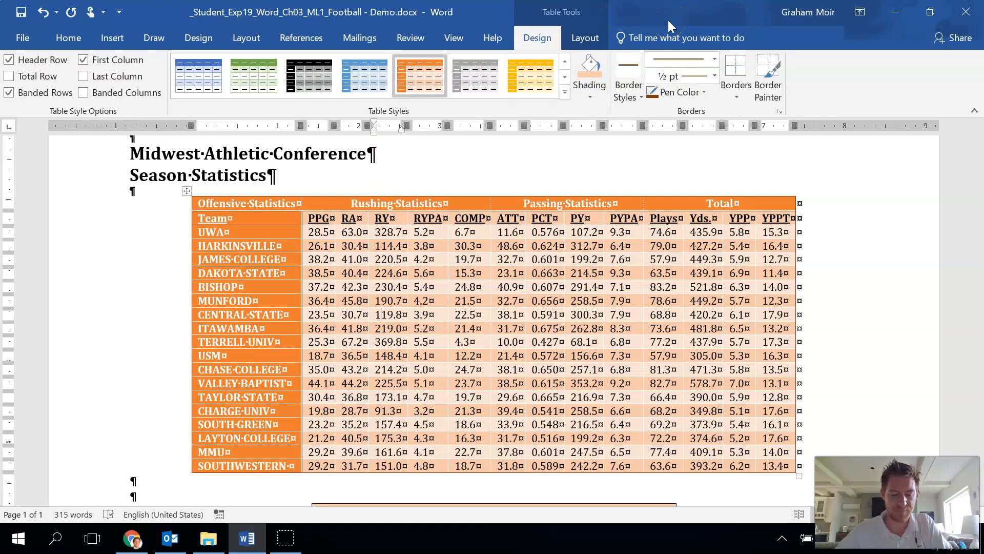
{"action": "left_click", "coordinate": [777, 70]}
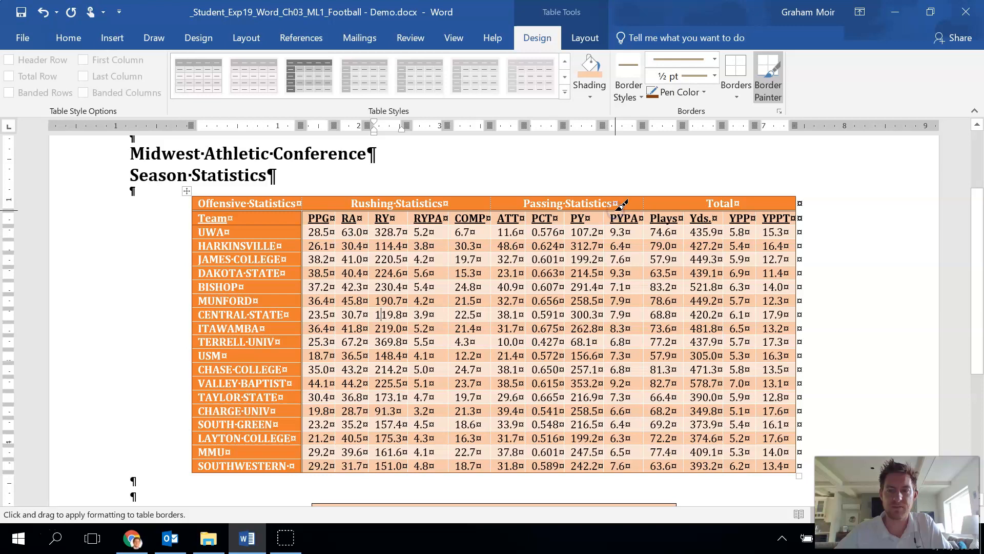
{"action": "left_click", "coordinate": [656, 179]}
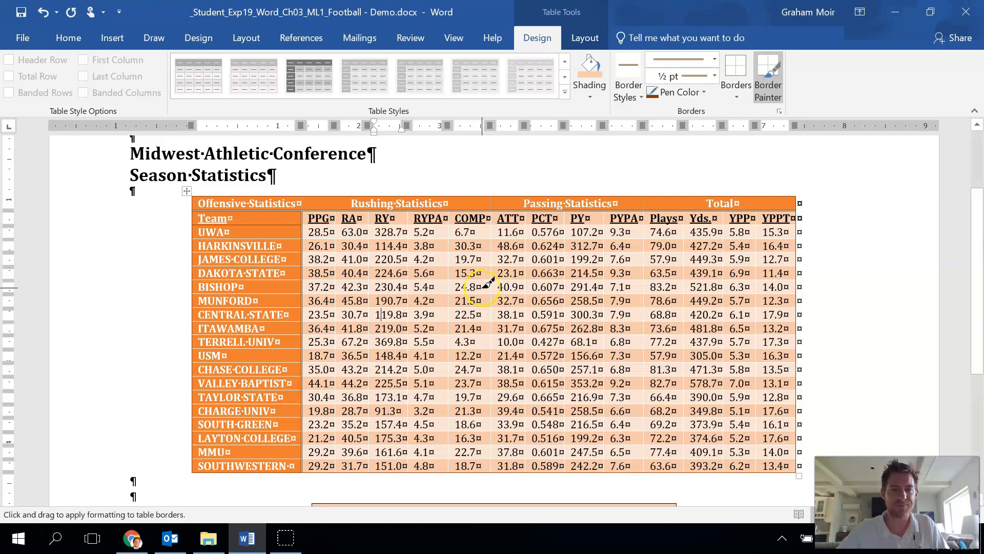
{"action": "scroll", "coordinate": [312, 279], "scroll_direction": "down", "scroll_amount": 3}
{"action": "scroll", "coordinate": [313, 279], "scroll_direction": "down", "scroll_amount": 2}
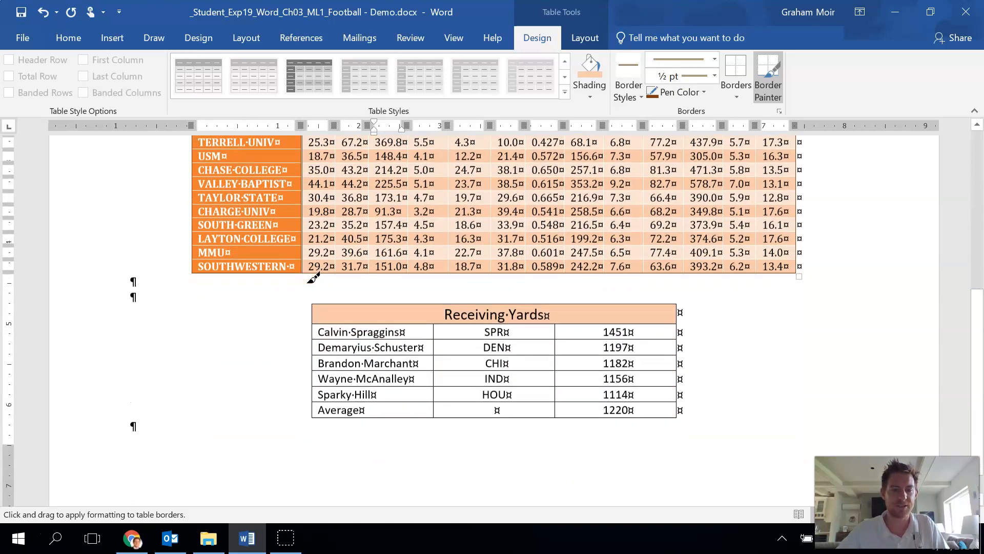
{"action": "left_click", "coordinate": [352, 323]}
{"action": "left_click_drag", "start_coordinate": [353, 323], "coordinate": [668, 324]}
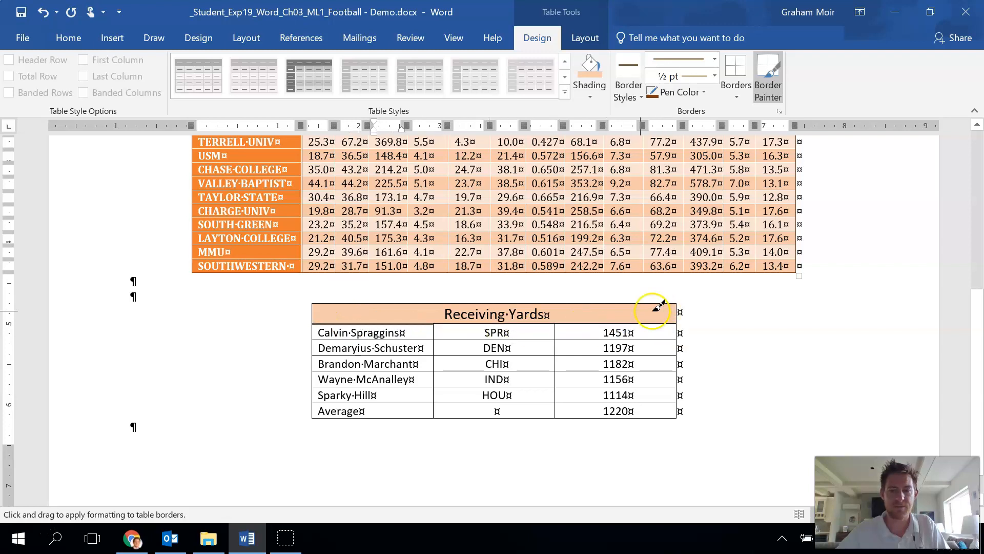
{"action": "left_click", "coordinate": [497, 322]}
{"action": "left_click_drag", "start_coordinate": [499, 321], "coordinate": [599, 323]}
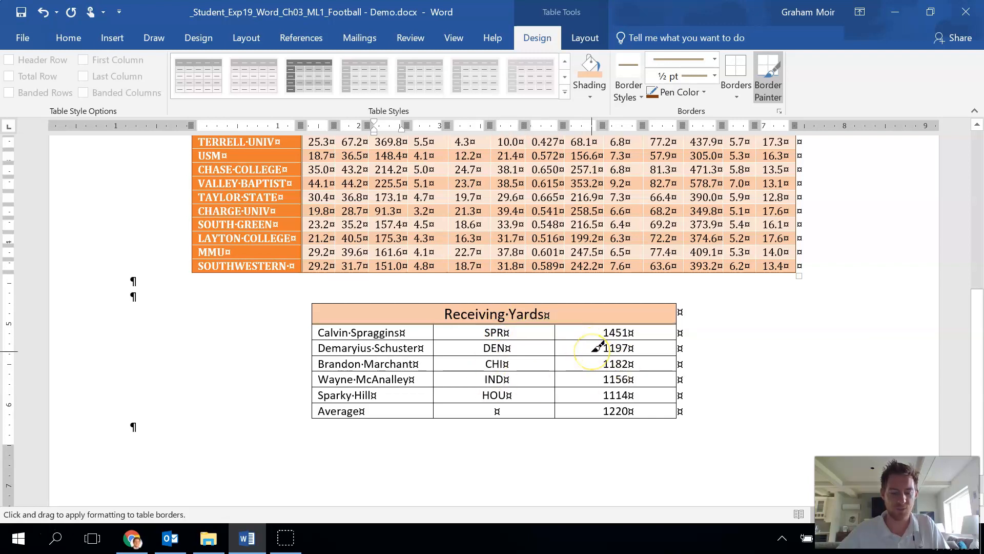
{"action": "left_click", "coordinate": [767, 79]}
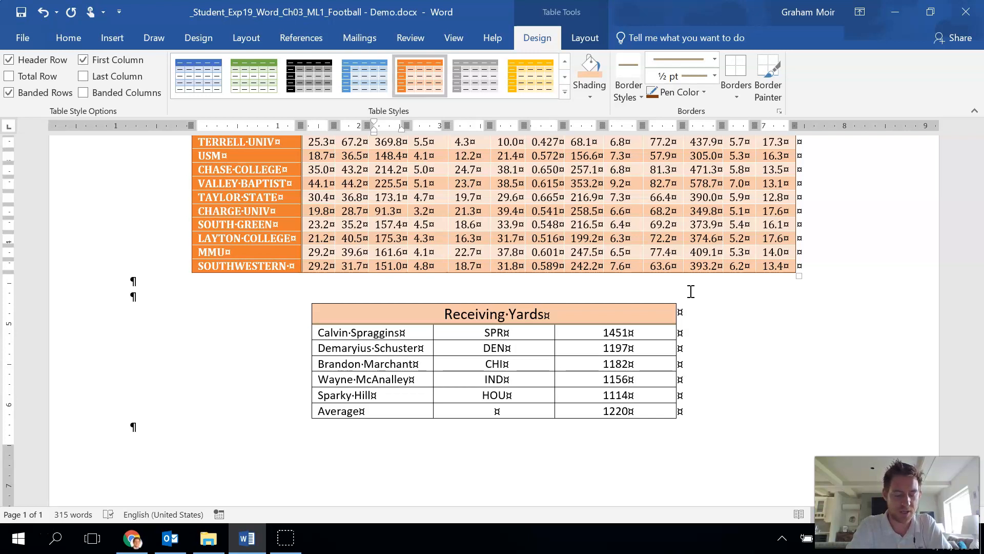
- Start a caption for the season statistics table, using the Figure label and placing it below the selected item
{"action": "left_click", "coordinate": [364, 306]}
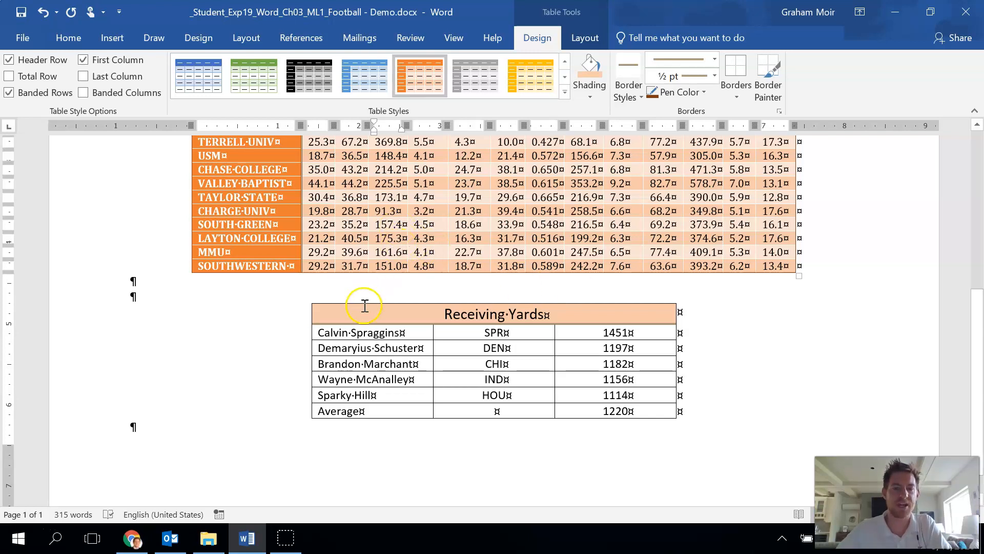
{"action": "scroll", "coordinate": [365, 306], "scroll_direction": "up", "scroll_amount": 5}
{"action": "left_click", "coordinate": [277, 218]}
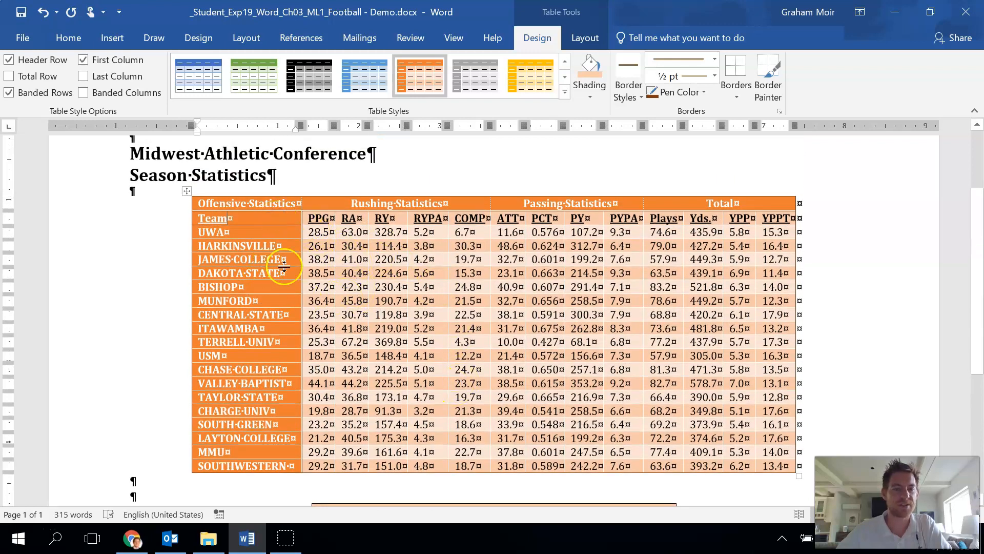
{"action": "left_click", "coordinate": [322, 39]}
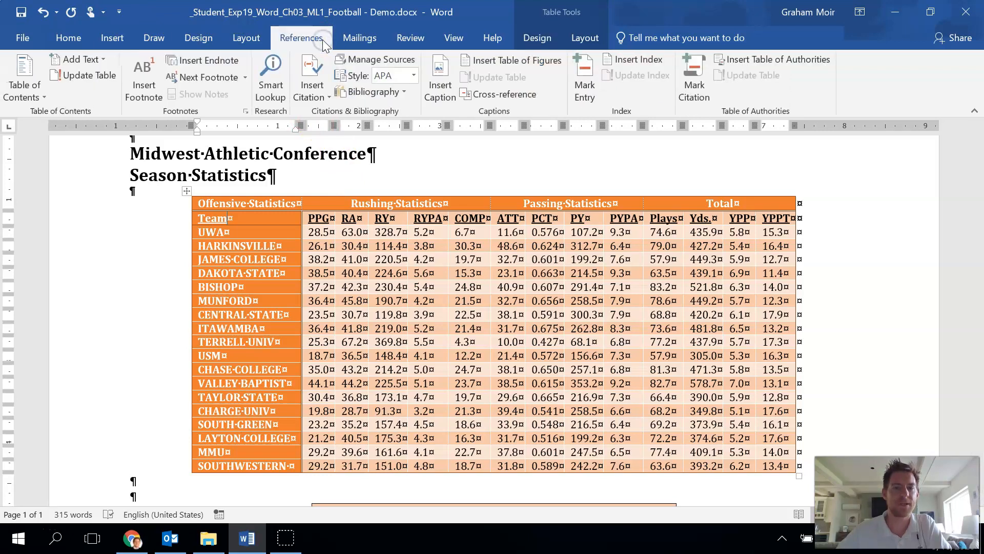
{"action": "left_click", "coordinate": [439, 96]}
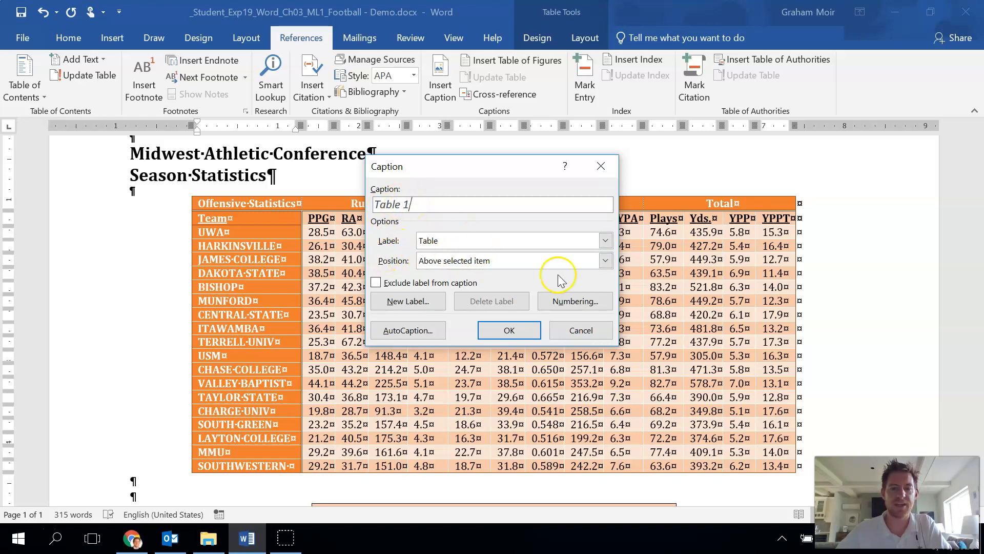
{"action": "left_click", "coordinate": [605, 241]}
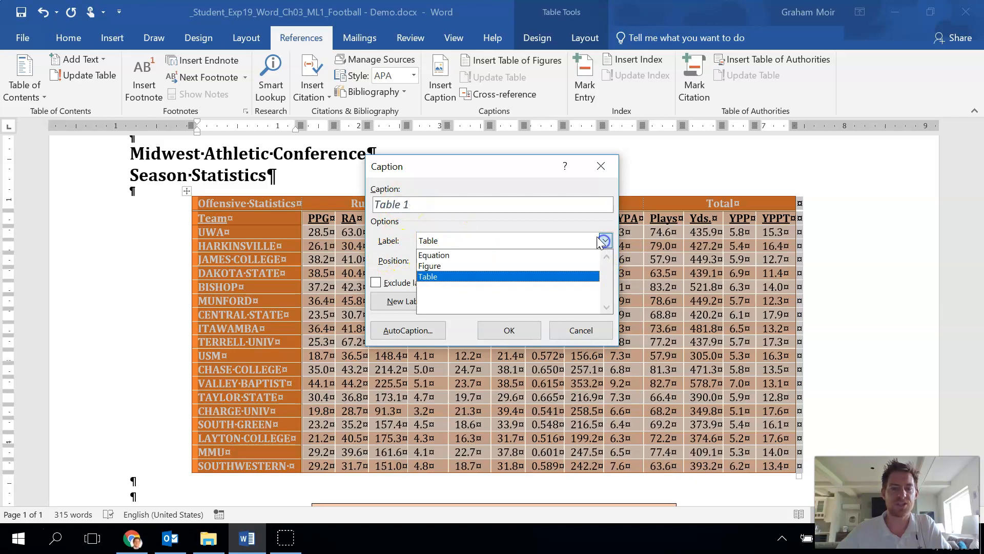
{"action": "left_click", "coordinate": [435, 266]}
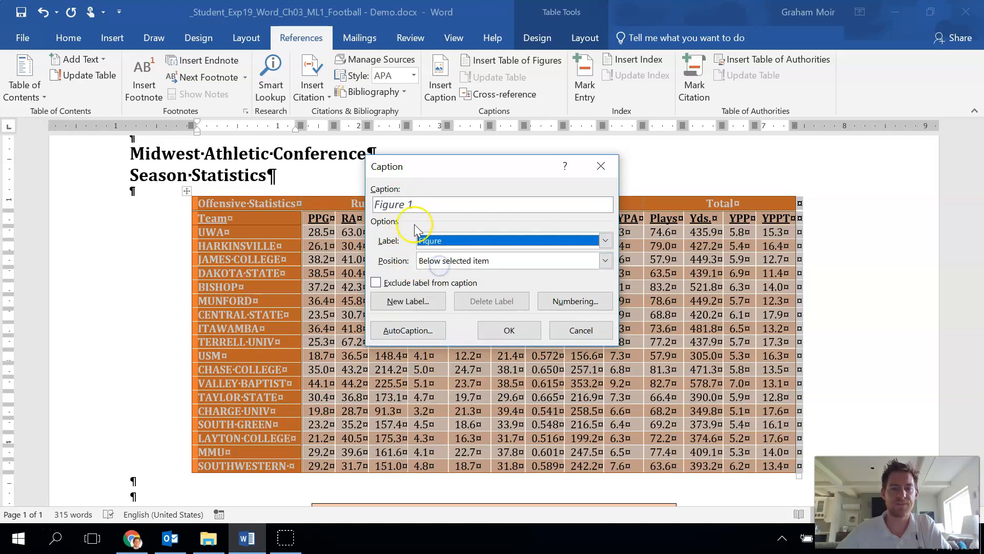
{"action": "left_click", "coordinate": [416, 204]}
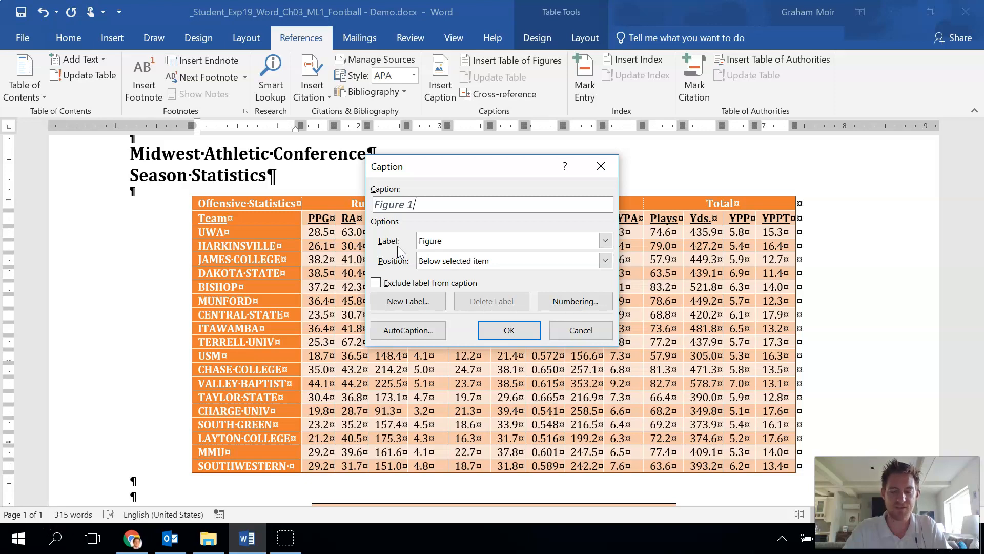
- Enter the caption text "Figure 1: Midwest Athletic Conference Offensive Statistics"
{"action": "type", "text": ": MIdwest"}
{"action": "key", "text": "BackSpace"}
{"action": "key", "text": "BackSpace"}
{"action": "key", "text": "BackSpace"}
{"action": "key", "text": "BackSpace"}
{"action": "key", "text": "BackSpace"}
{"action": "key", "text": "BackSpace"}
{"action": "type", "text": "idwest"}
{"action": "key", "text": "BackSpace"}
{"action": "key", "text": "BackSpace"}
{"action": "type", "text": "st Athletic"}
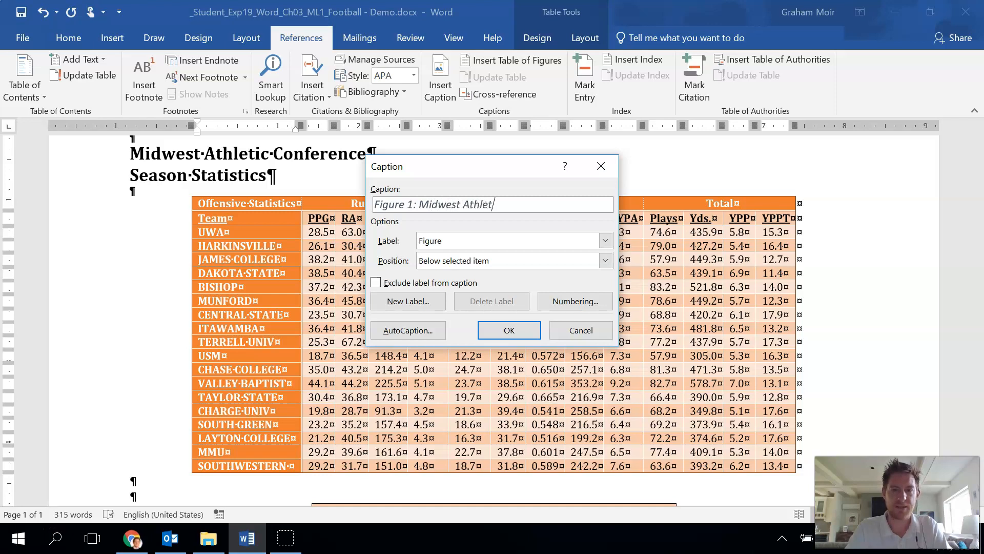
{"action": "type", "text": "nfere"}
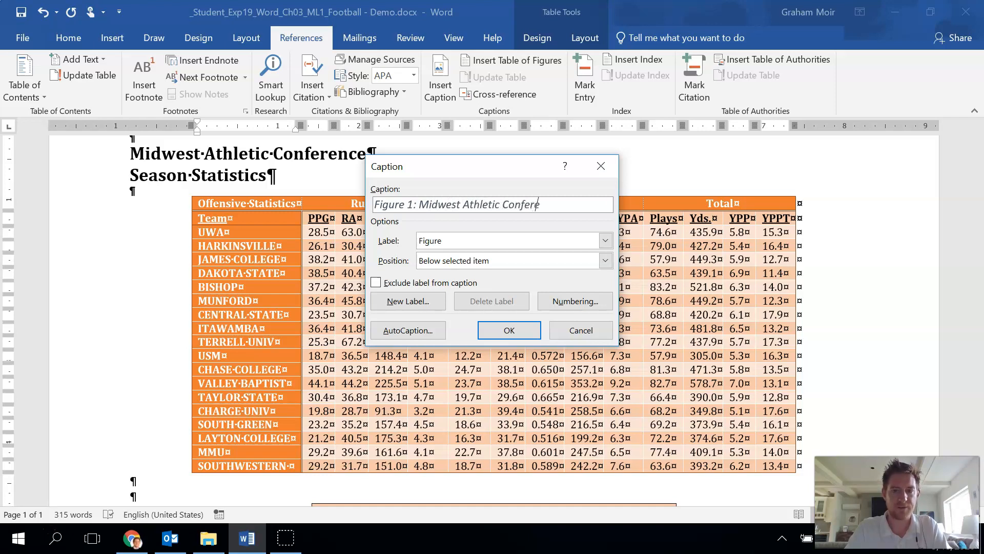
{"action": "type", "text": "nce Offensive S"}
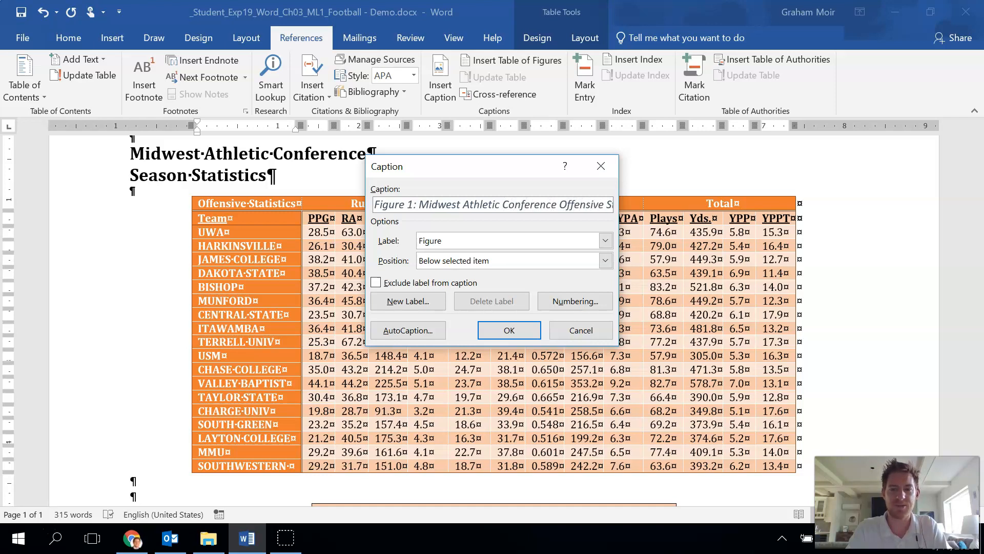
- Remove the trailing space after "Statistics" in the caption text and insert the caption below the season statistics table
{"action": "left_click", "coordinate": [589, 207]}
{"action": "left_click_drag", "start_coordinate": [589, 208], "coordinate": [650, 208]}
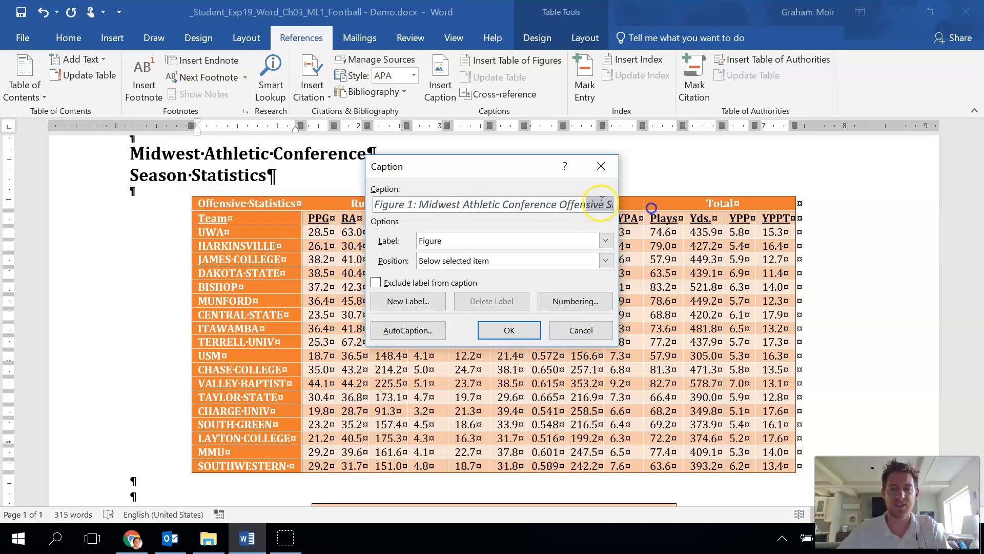
{"action": "left_click", "coordinate": [563, 205]}
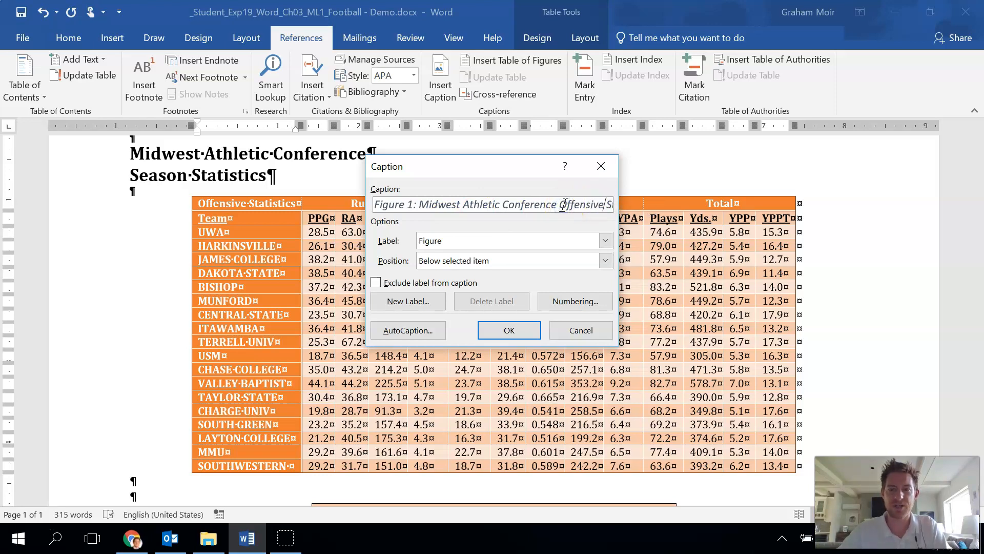
{"action": "key", "text": "Right"}
{"action": "key", "text": "Right"}
{"action": "key", "text": "Right"}
{"action": "key", "text": "Right"}
{"action": "key", "text": "Right"}
{"action": "key", "text": "Right"}
{"action": "key", "text": "Right"}
{"action": "key", "text": "Right"}
{"action": "key", "text": "Right"}
{"action": "key", "text": "Right"}
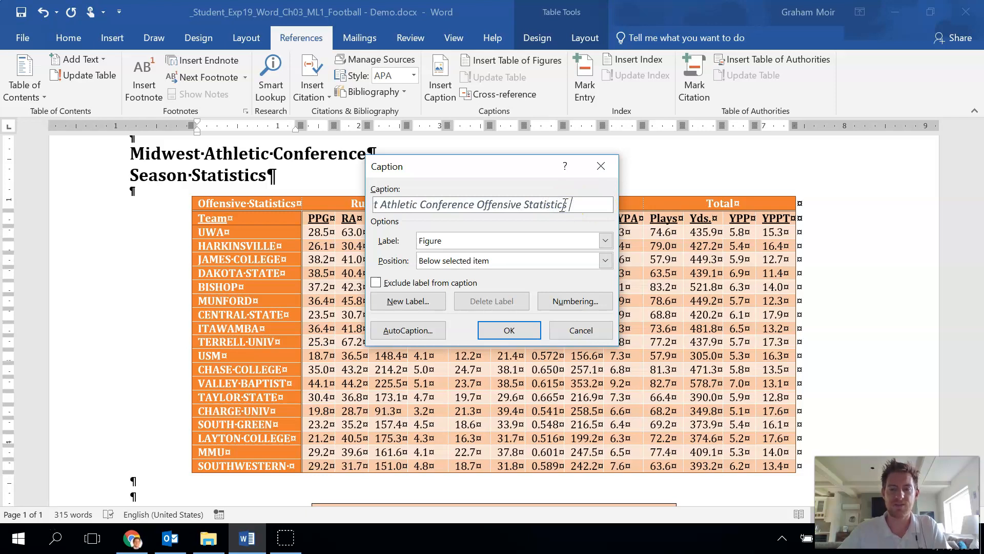
{"action": "key", "text": "BackSpace"}
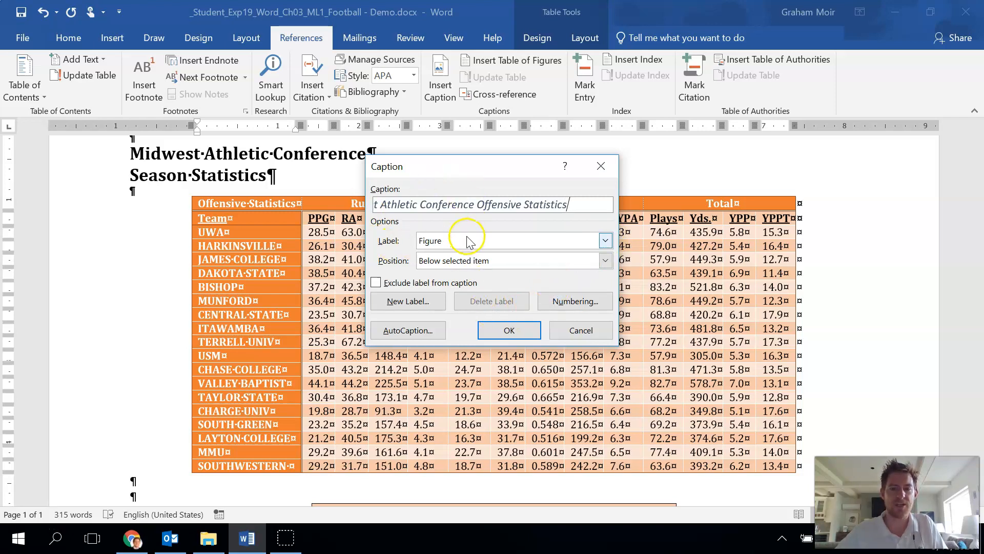
{"action": "left_click", "coordinate": [492, 331]}
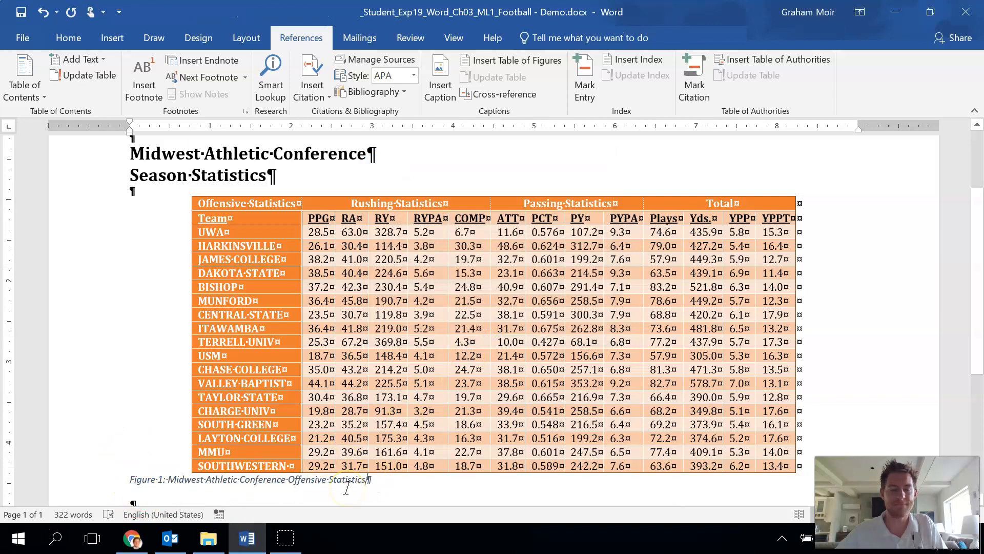
- Insert the caption "Figure 2: Average Receiving Yards" below the Receiving Yards table
{"action": "scroll", "coordinate": [347, 487], "scroll_direction": "down", "scroll_amount": 5}
{"action": "left_click", "coordinate": [366, 358]}
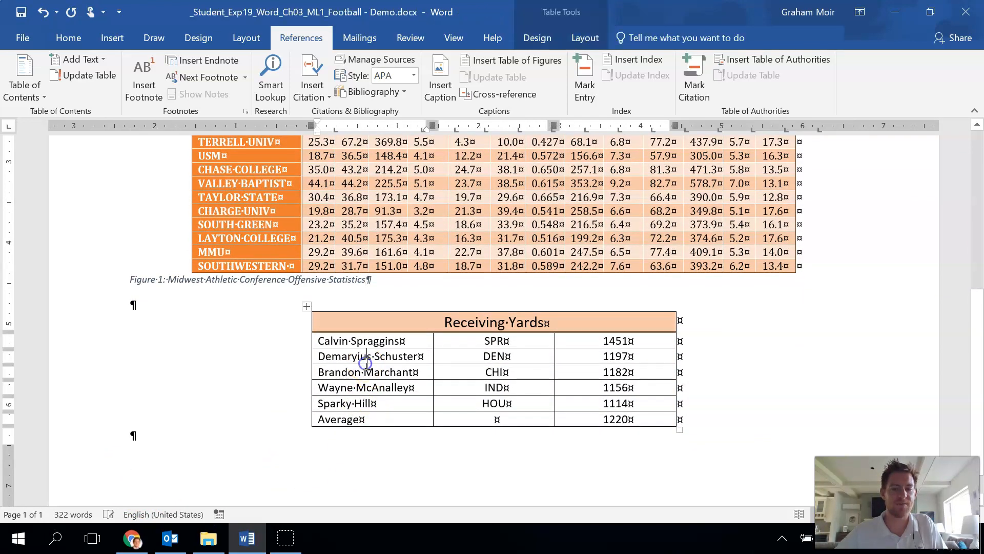
{"action": "left_click", "coordinate": [448, 97]}
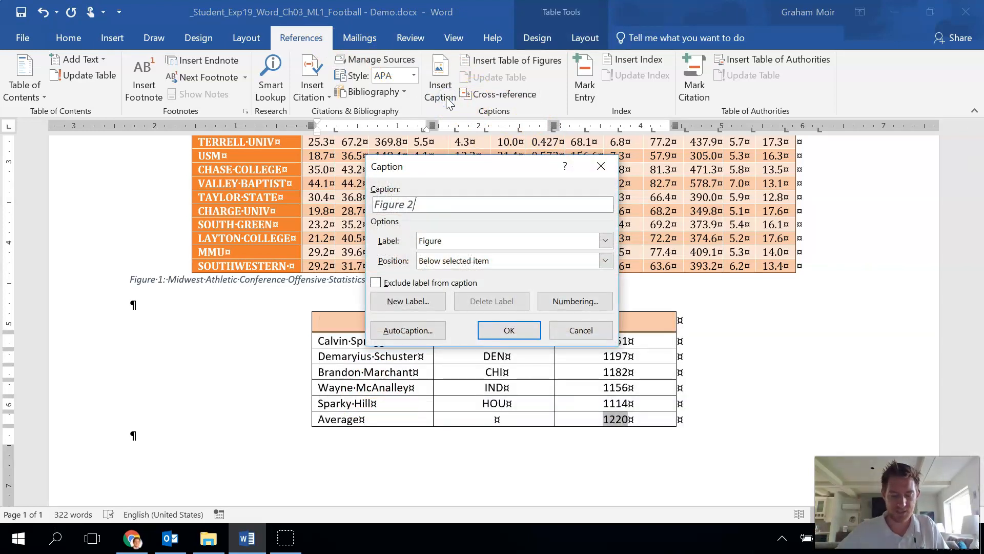
{"action": "left_click", "coordinate": [453, 200]}
{"action": "type", "text": ": "}
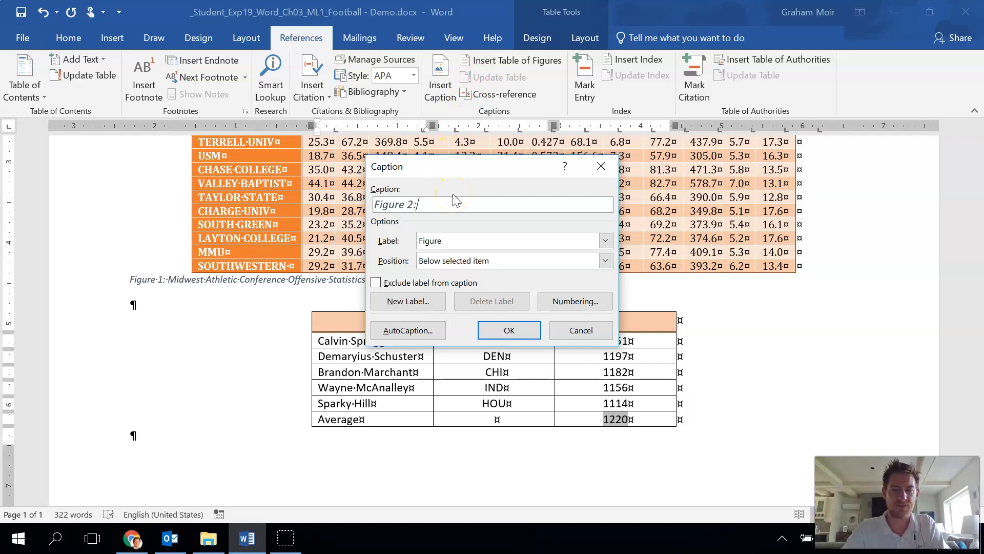
{"action": "type", "text": "Average Receiving Yards"}
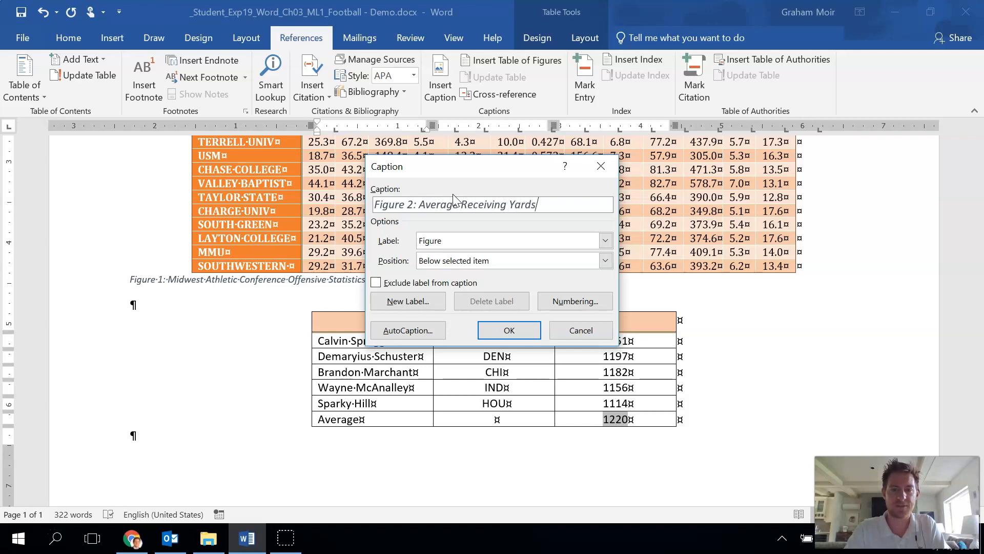
{"action": "left_click", "coordinate": [503, 338]}
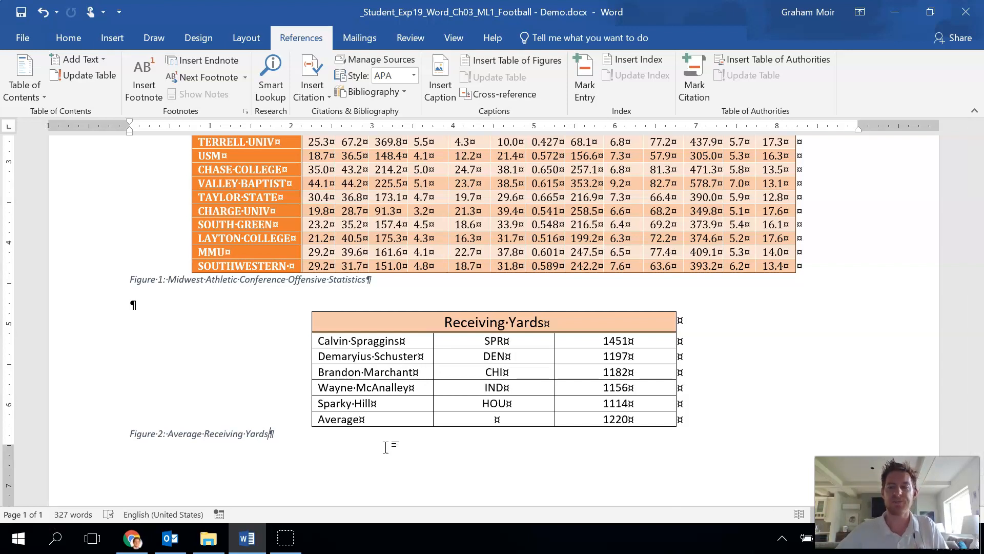
- Modify the Caption style from the Figure 1 caption, setting its font color to the darkest shade of orange Accent 2
{"action": "left_click", "coordinate": [245, 280]}
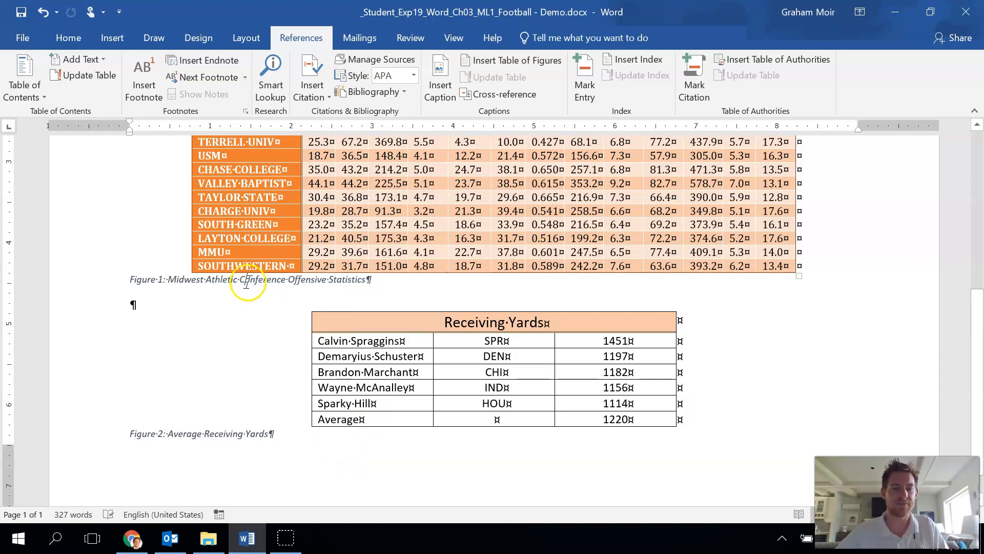
{"action": "left_click", "coordinate": [65, 41]}
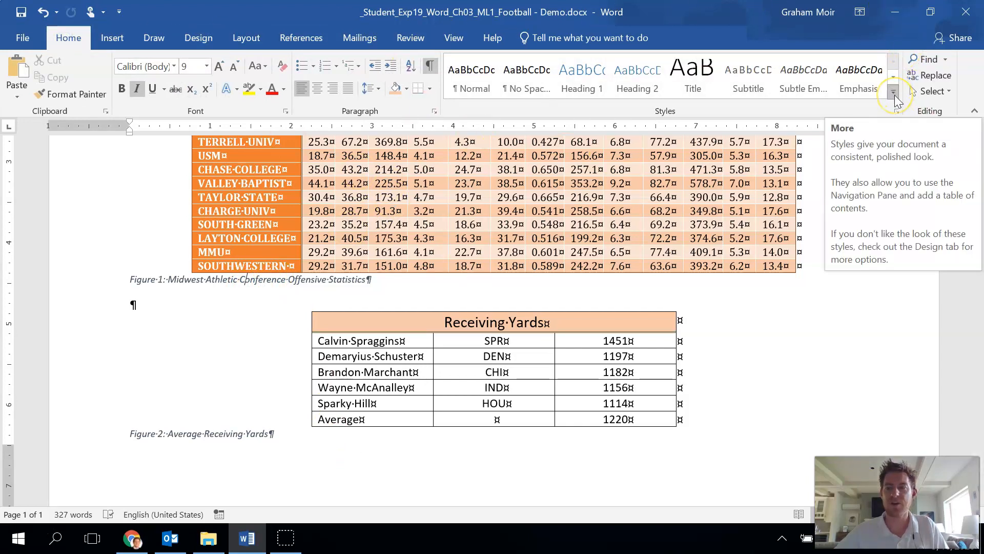
{"action": "left_click", "coordinate": [894, 94]}
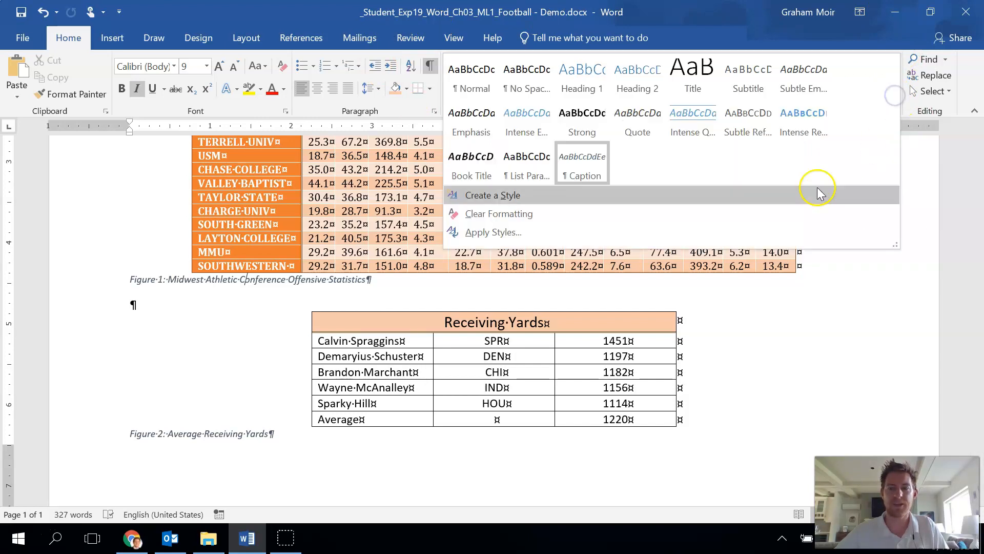
{"action": "right_click", "coordinate": [593, 163]}
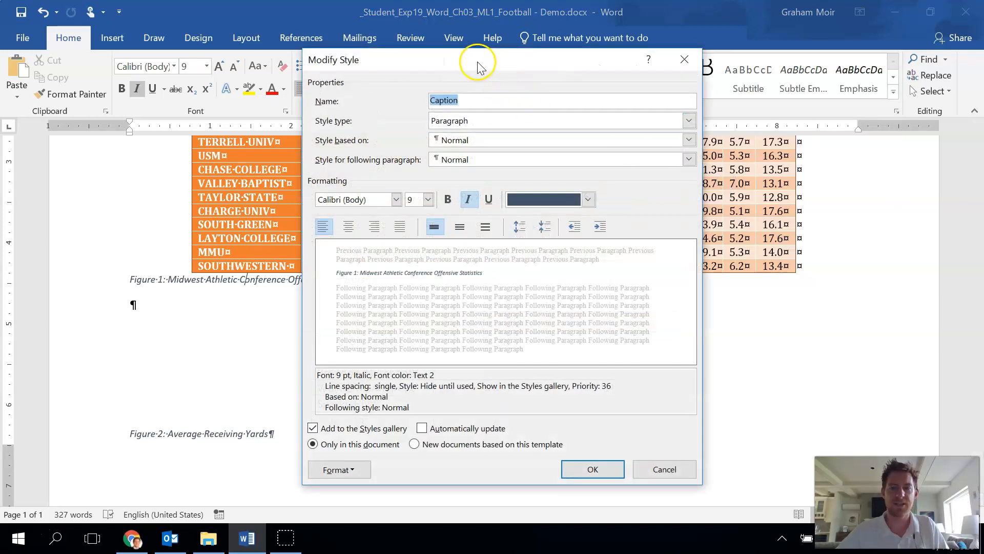
{"action": "left_click_drag", "start_coordinate": [472, 62], "coordinate": [471, 29]}
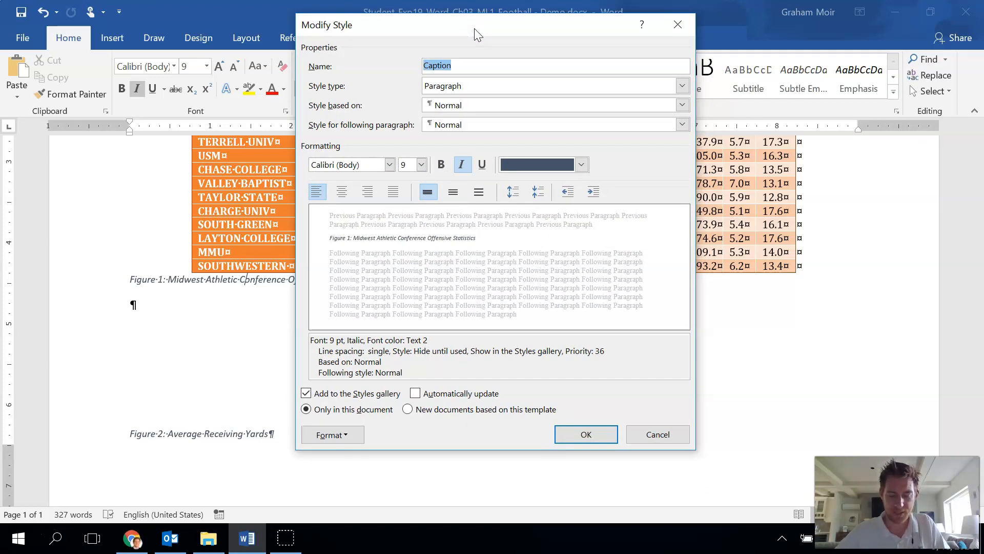
{"action": "left_click", "coordinate": [470, 165]}
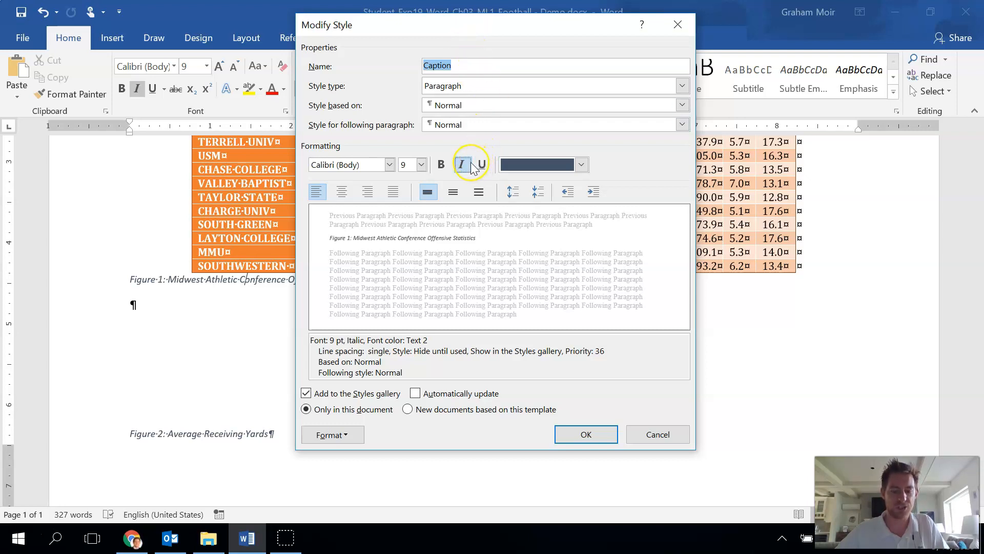
{"action": "left_click", "coordinate": [579, 164]}
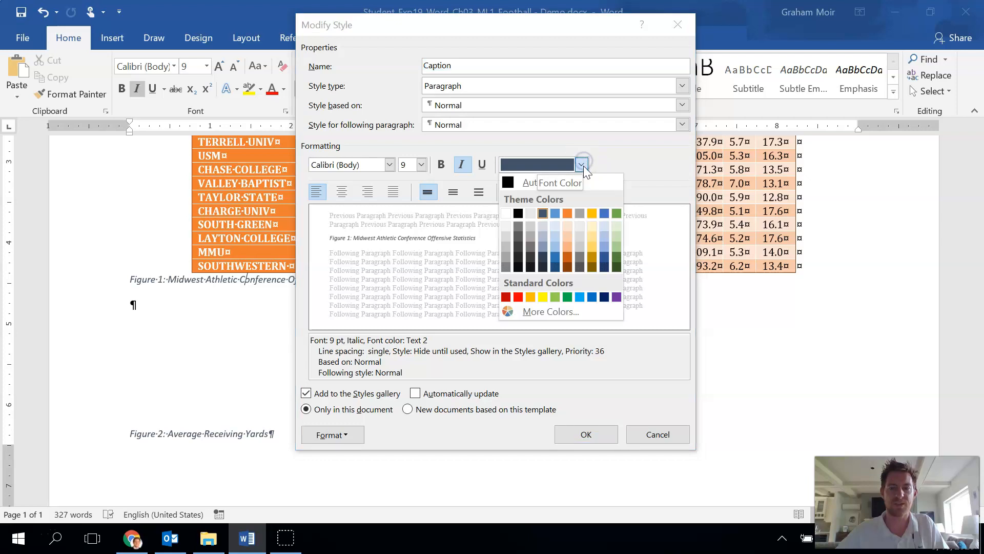
{"action": "left_click", "coordinate": [565, 266]}
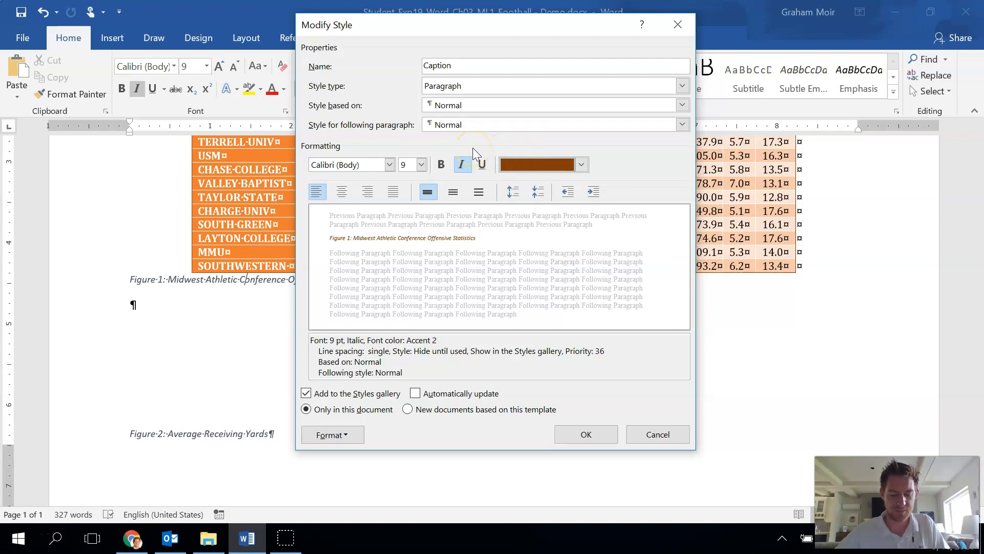
- Make the Caption style bold, non-italic and centered, and confirm the style changes
{"action": "left_click", "coordinate": [440, 163]}
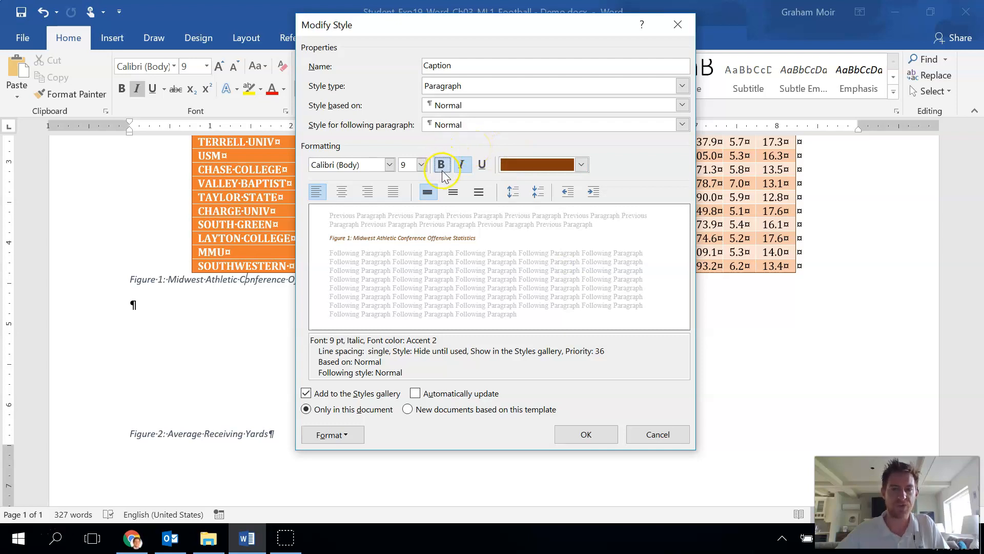
{"action": "left_click", "coordinate": [461, 165]}
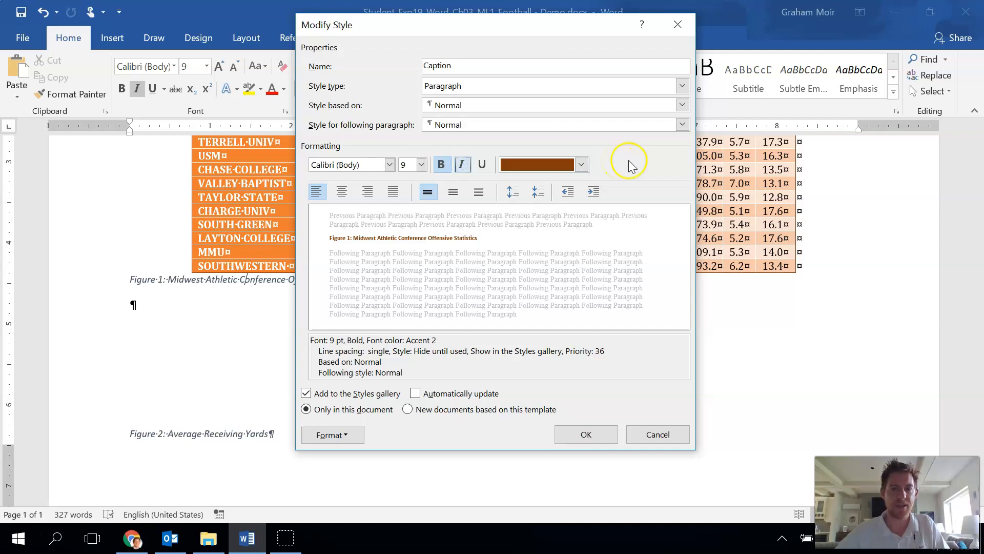
{"action": "left_click", "coordinate": [341, 192]}
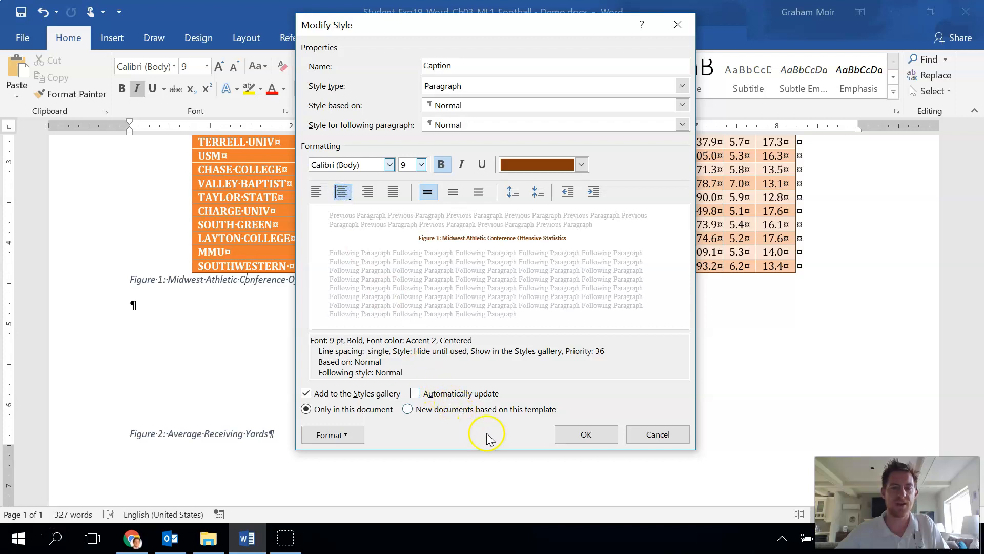
{"action": "left_click", "coordinate": [584, 435]}
{"action": "left_click", "coordinate": [500, 271]}
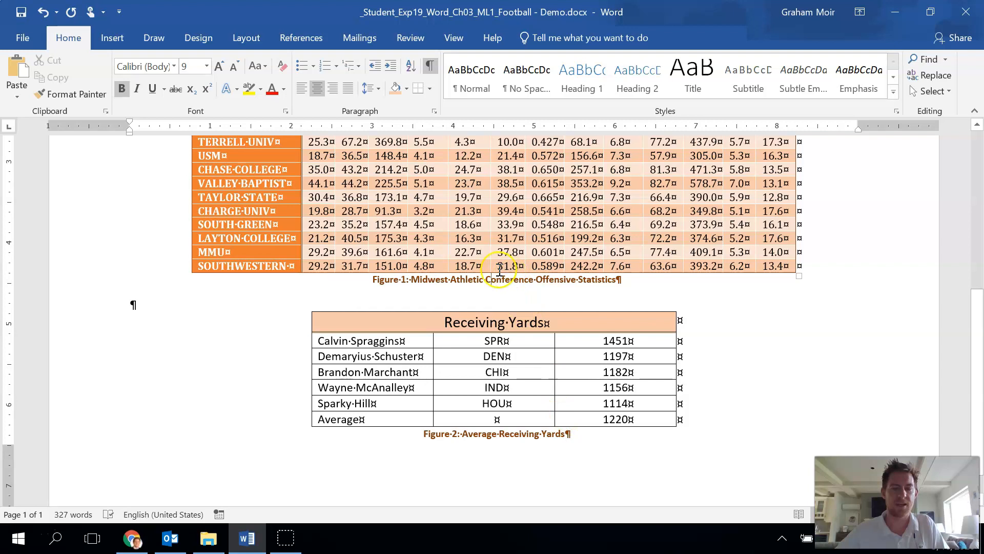
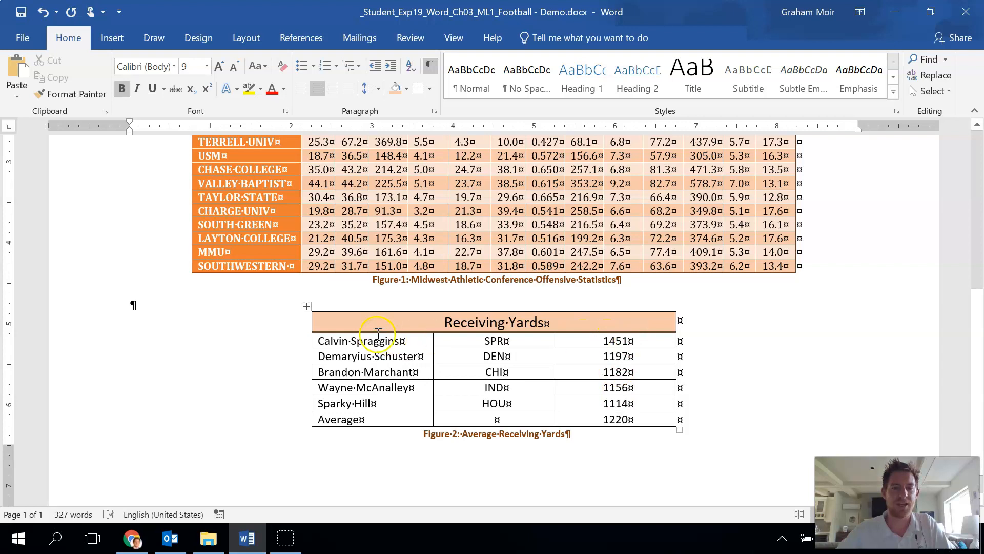
- Start a Letters mail merge for the document
{"action": "left_click", "coordinate": [362, 40]}
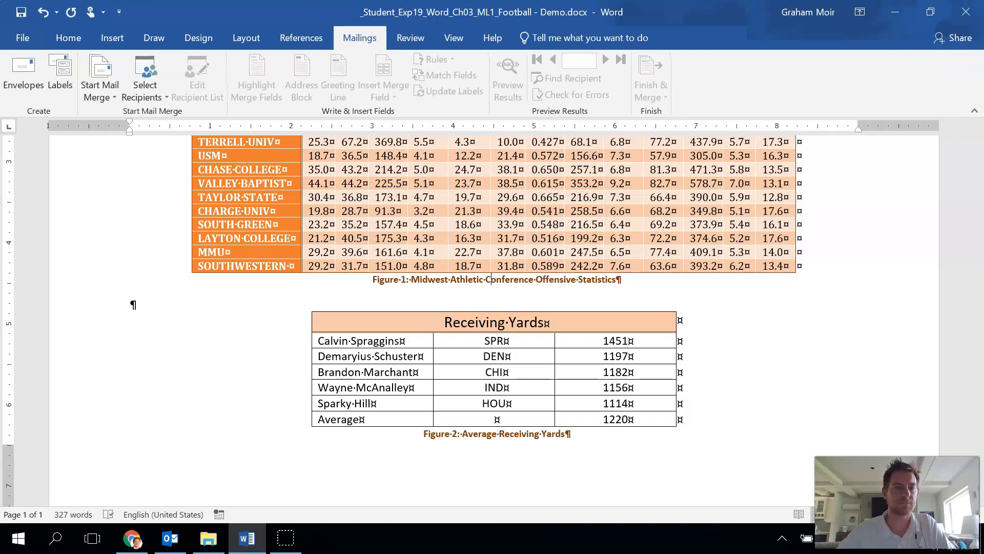
{"action": "left_click", "coordinate": [100, 98]}
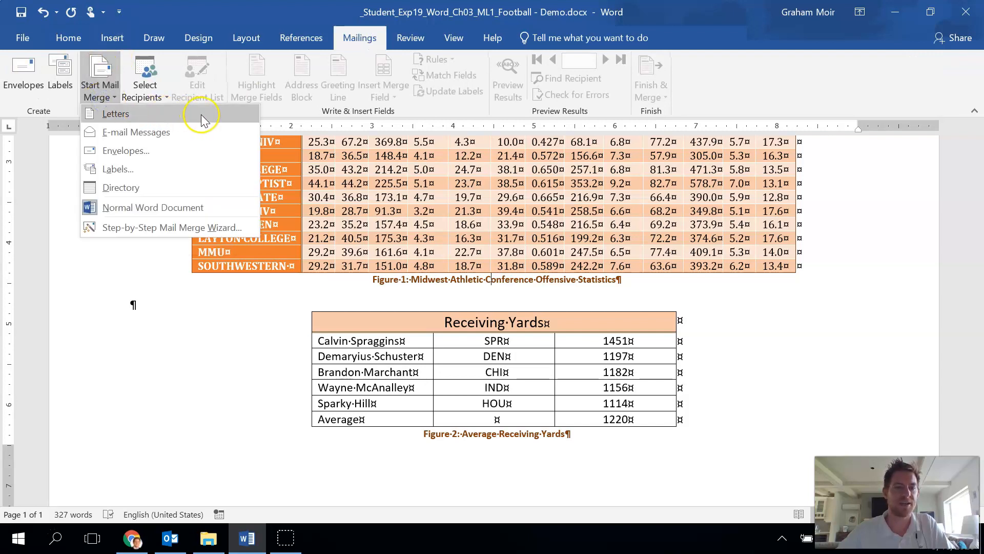
{"action": "left_click", "coordinate": [201, 115]}
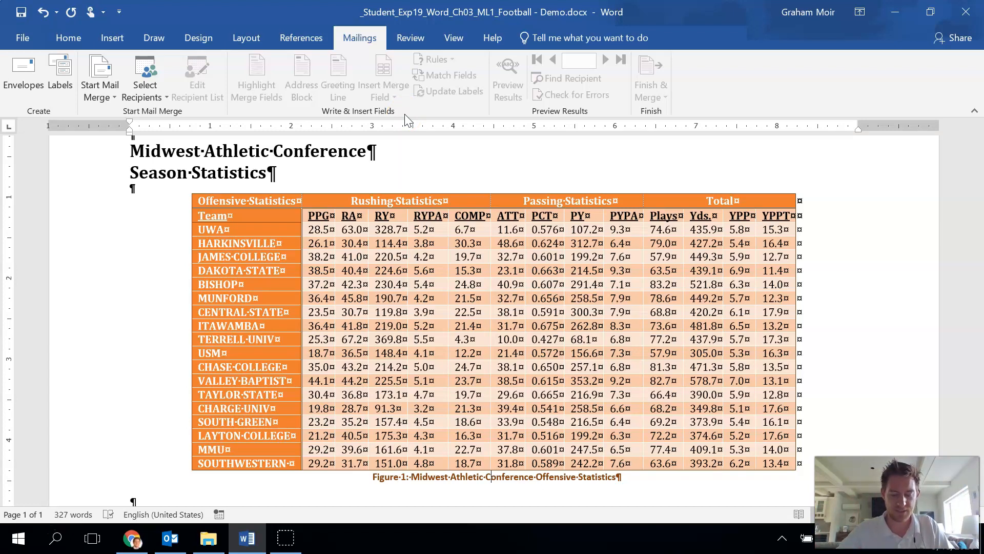
- Choose to use an existing recipient list and browse through BUAD 128 - F20, Exercise Files and Word Chapter 3 to Word 3 - ML1 - Football
{"action": "left_click", "coordinate": [161, 86]}
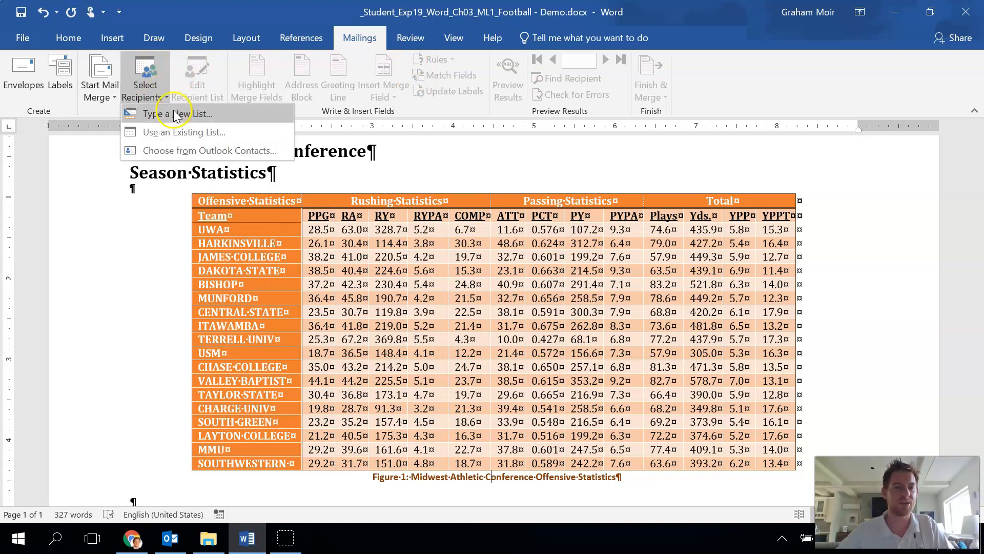
{"action": "left_click", "coordinate": [271, 134]}
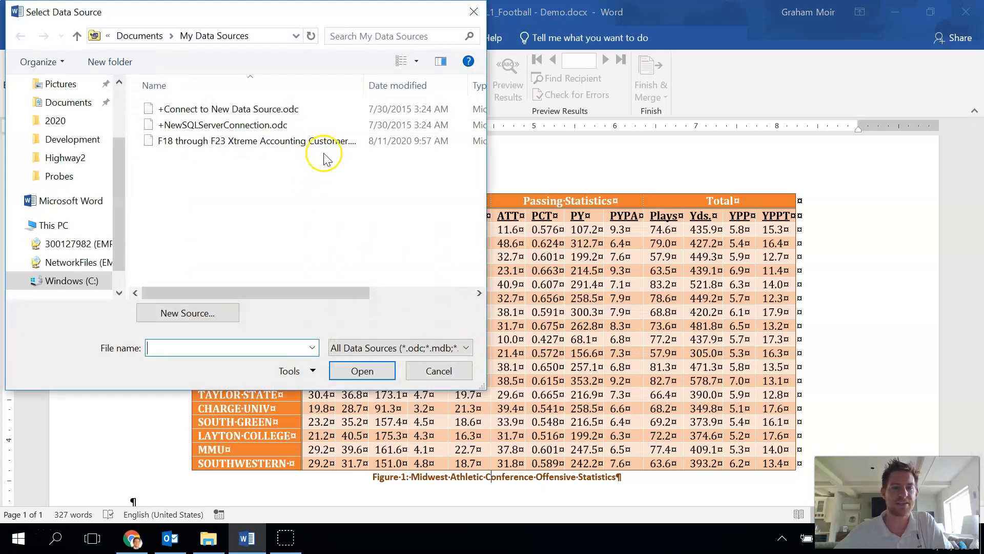
{"action": "left_click", "coordinate": [81, 254]}
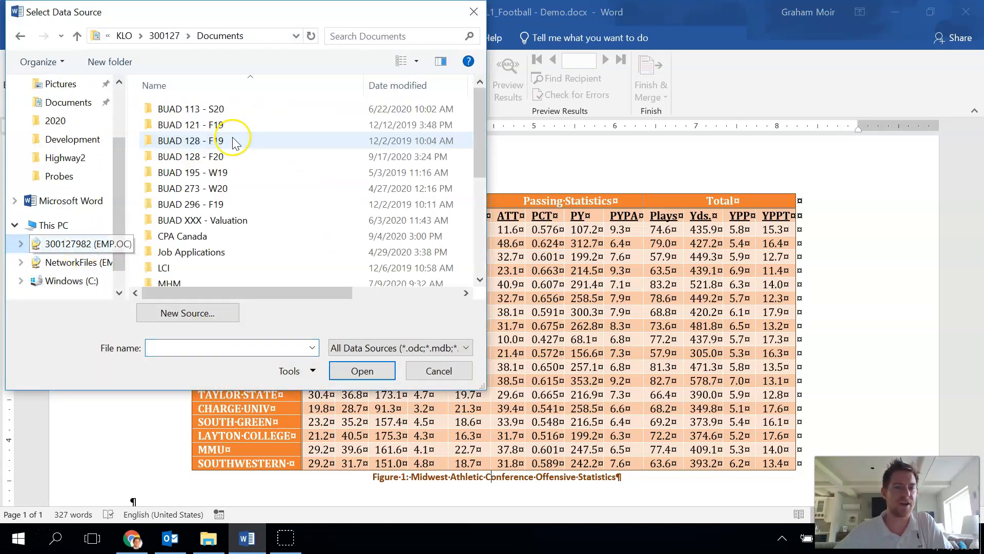
{"action": "double_click", "coordinate": [211, 158]}
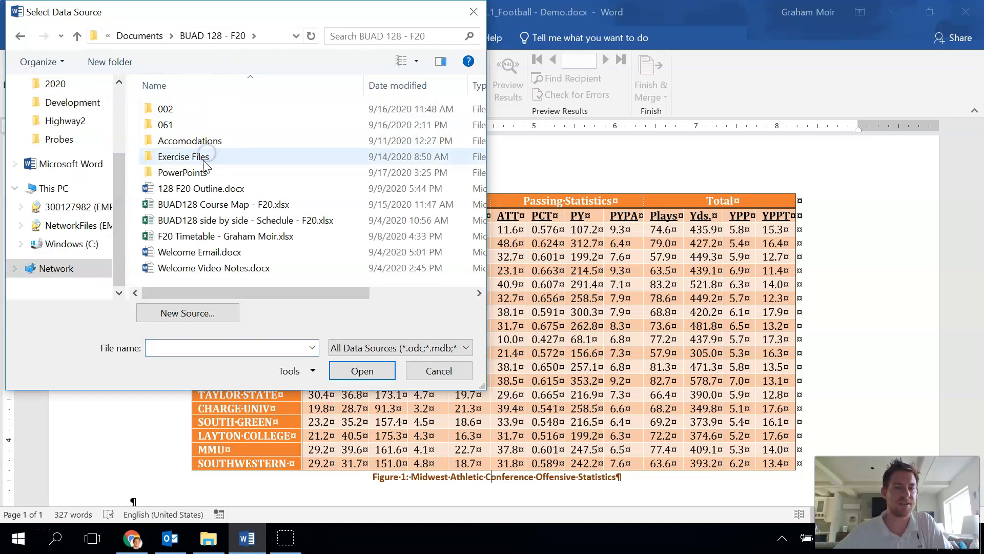
{"action": "double_click", "coordinate": [190, 156]}
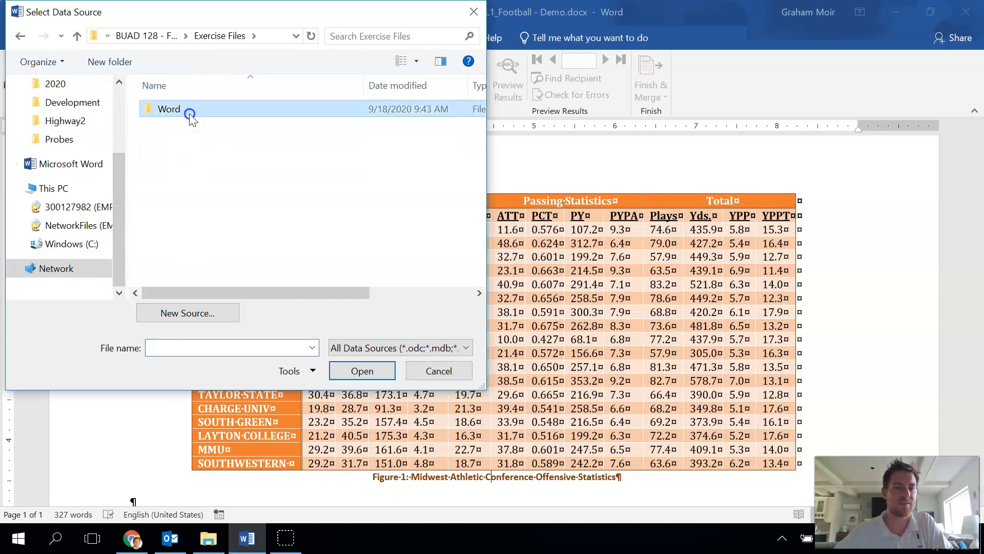
{"action": "double_click", "coordinate": [191, 110]}
{"action": "double_click", "coordinate": [195, 140]}
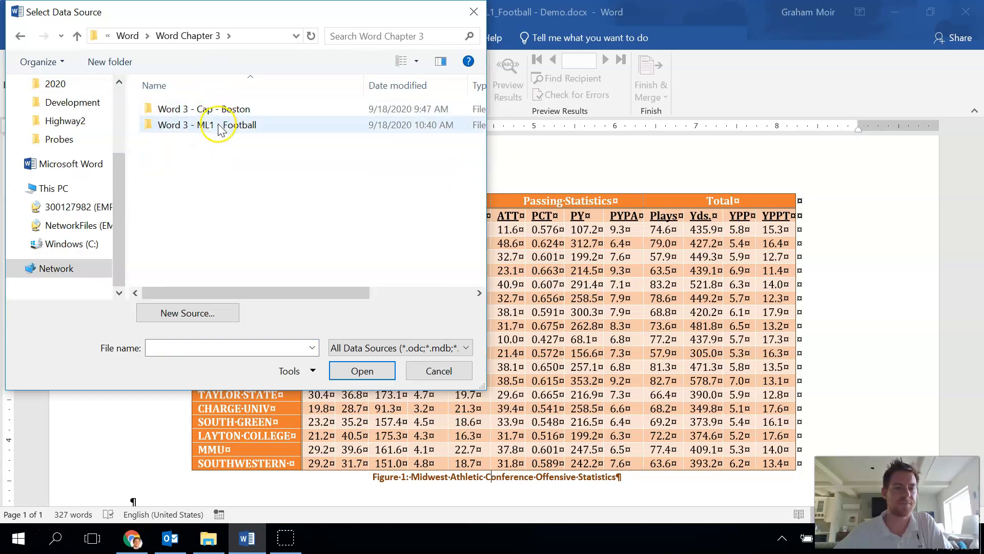
{"action": "double_click", "coordinate": [220, 125]}
- Attach Universities.xlsx as the recipient list, using Sheet1$ with the first row of data as column headers
{"action": "left_click", "coordinate": [210, 175]}
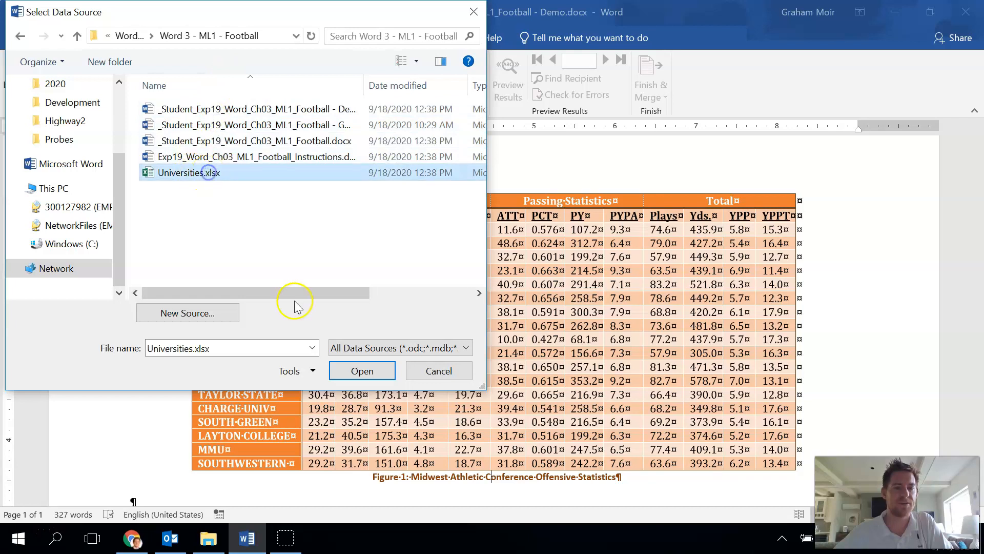
{"action": "left_click", "coordinate": [356, 369]}
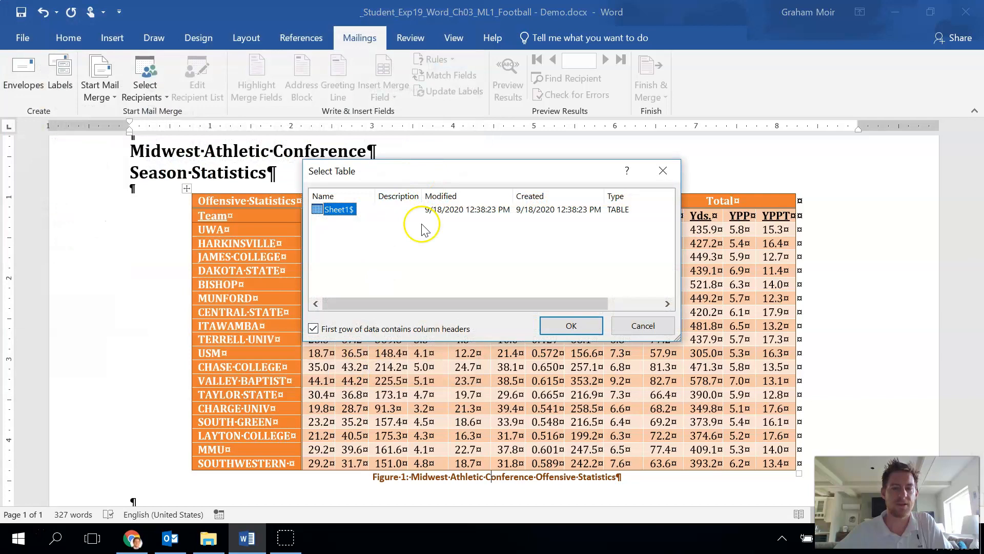
{"action": "left_click", "coordinate": [393, 242]}
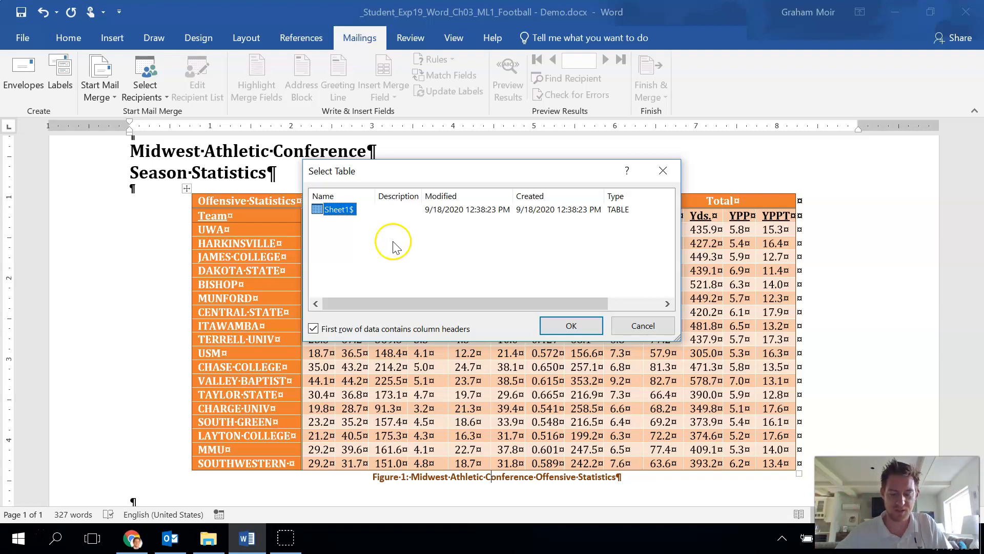
{"action": "left_click", "coordinate": [568, 327]}
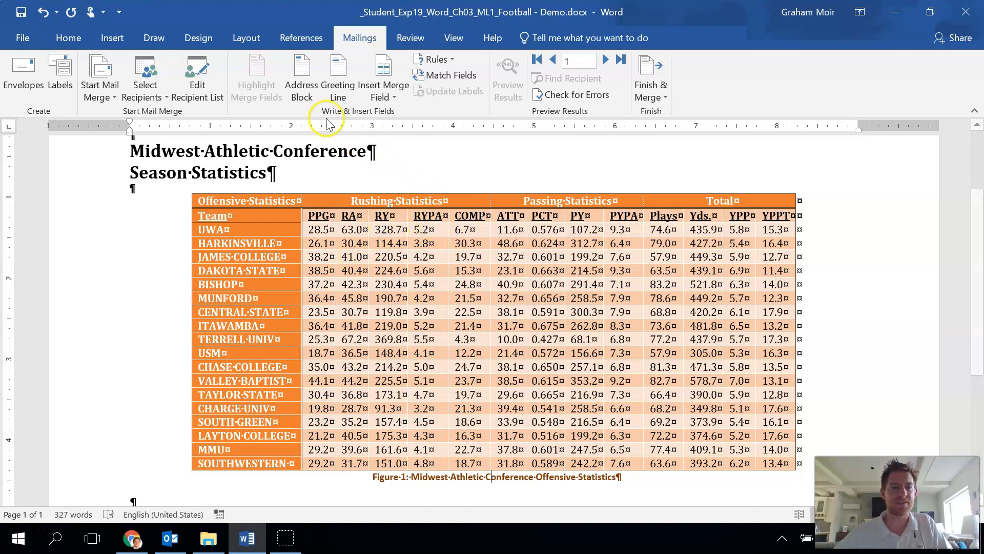
- Open the mail merge recipient list for editing and enlarge and reposition its window to show more columns
{"action": "left_click", "coordinate": [207, 78]}
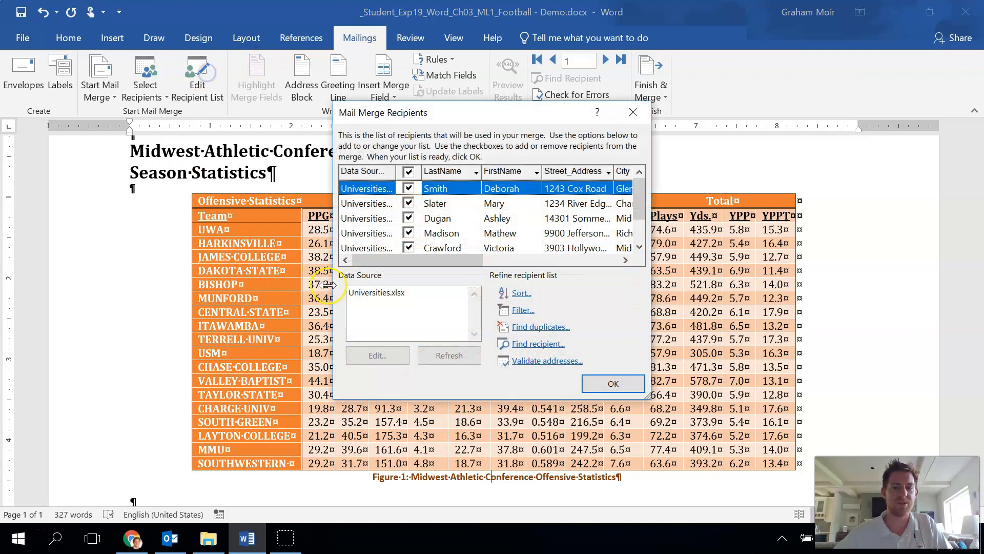
{"action": "left_click_drag", "start_coordinate": [650, 393], "coordinate": [917, 464]}
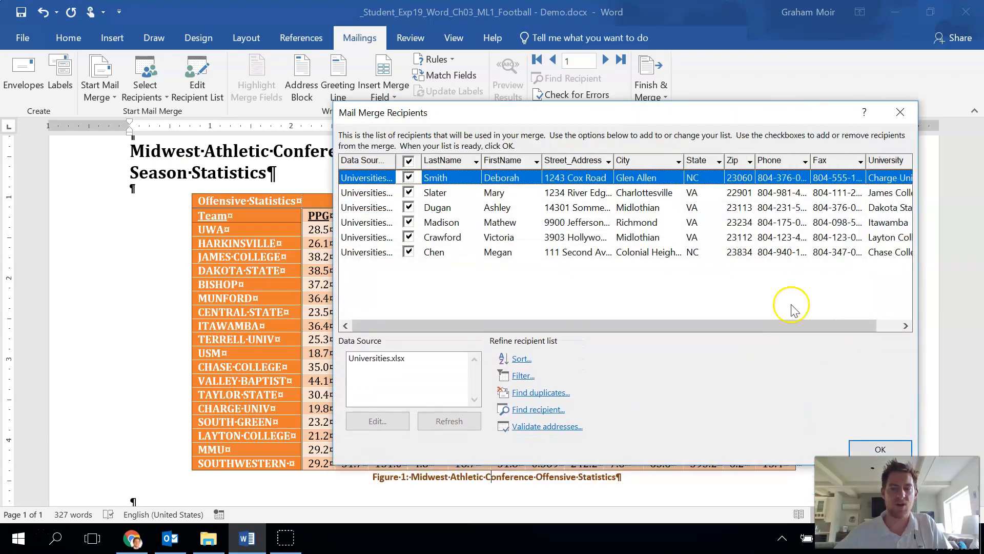
{"action": "left_click_drag", "start_coordinate": [543, 112], "coordinate": [387, 69]}
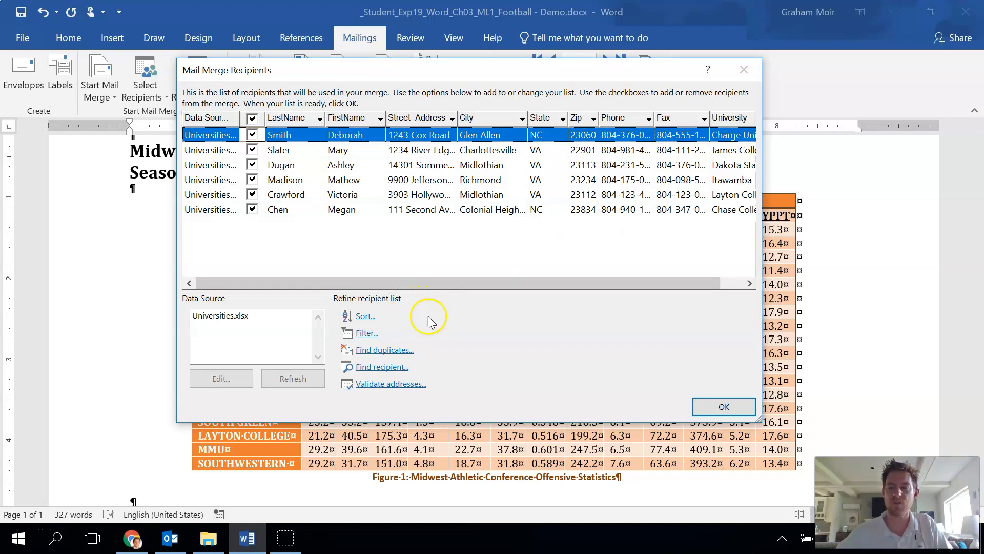
- Sort the mail merge recipients by University in ascending order
{"action": "left_click", "coordinate": [365, 316]}
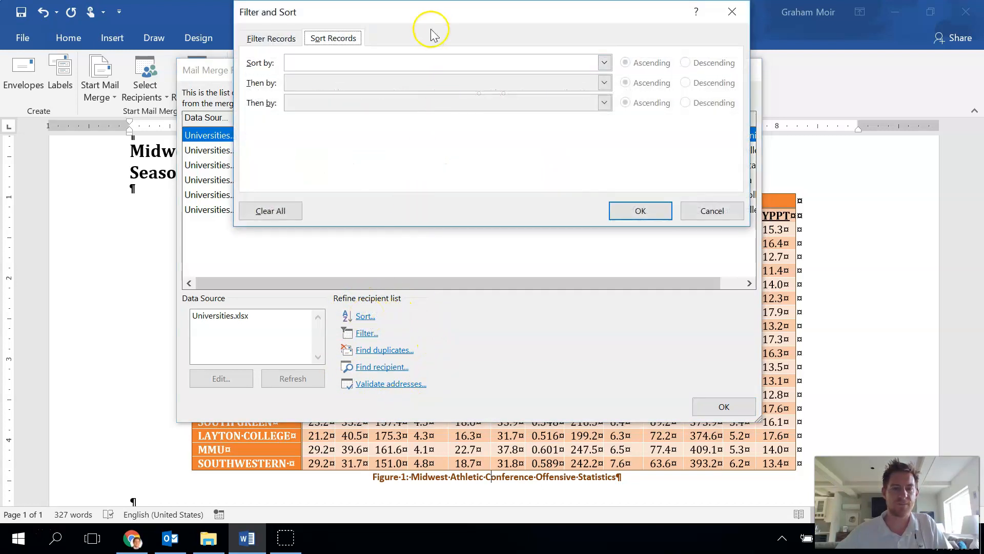
{"action": "left_click_drag", "start_coordinate": [416, 39], "coordinate": [396, 60]}
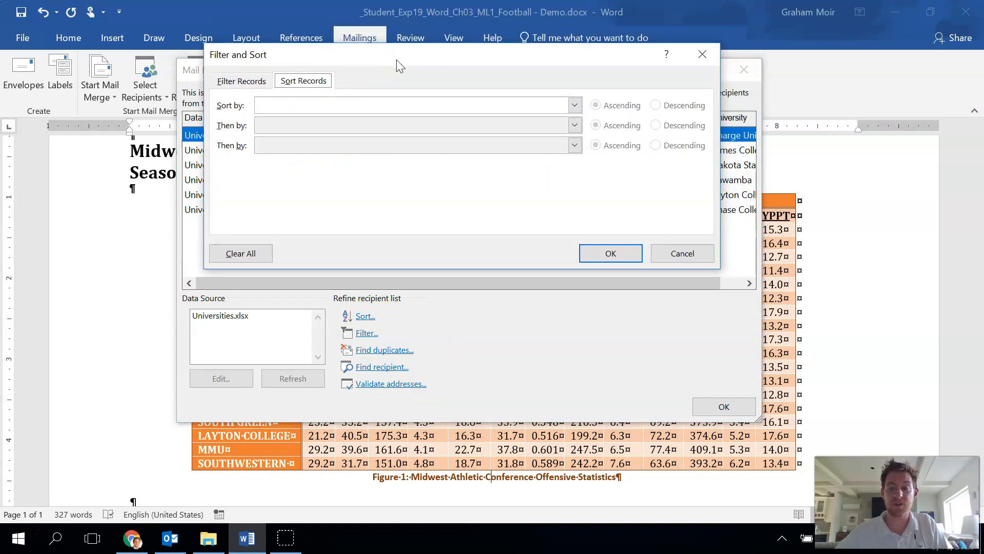
{"action": "left_click", "coordinate": [296, 106]}
{"action": "left_click", "coordinate": [573, 106]}
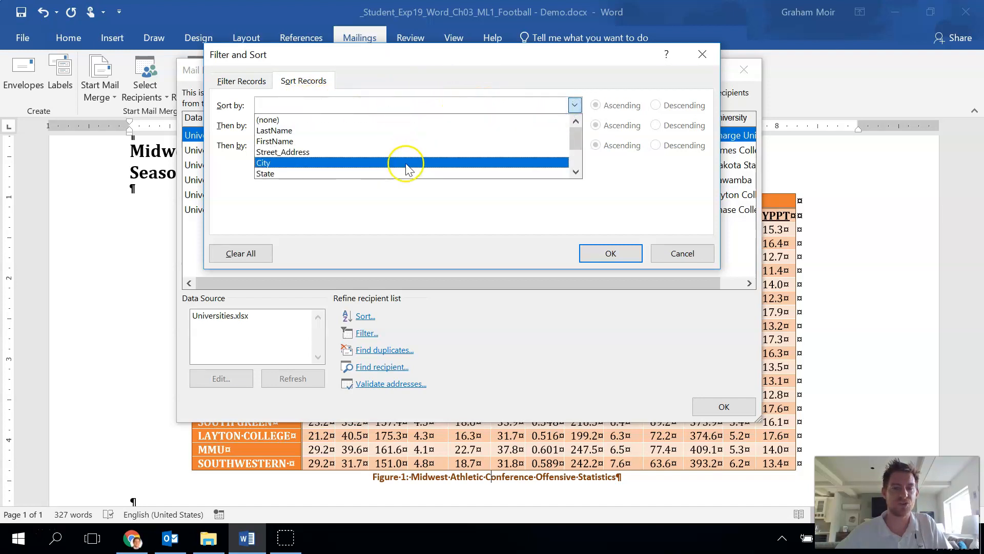
{"action": "left_click", "coordinate": [576, 174]}
{"action": "left_click", "coordinate": [576, 174]}
{"action": "left_click", "coordinate": [576, 173]}
{"action": "left_click", "coordinate": [576, 173]}
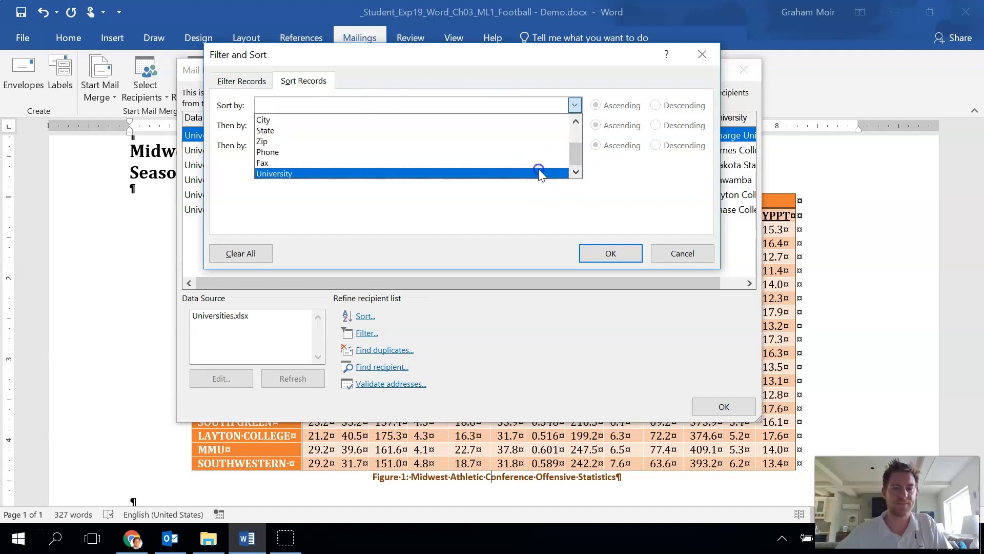
{"action": "left_click", "coordinate": [539, 172]}
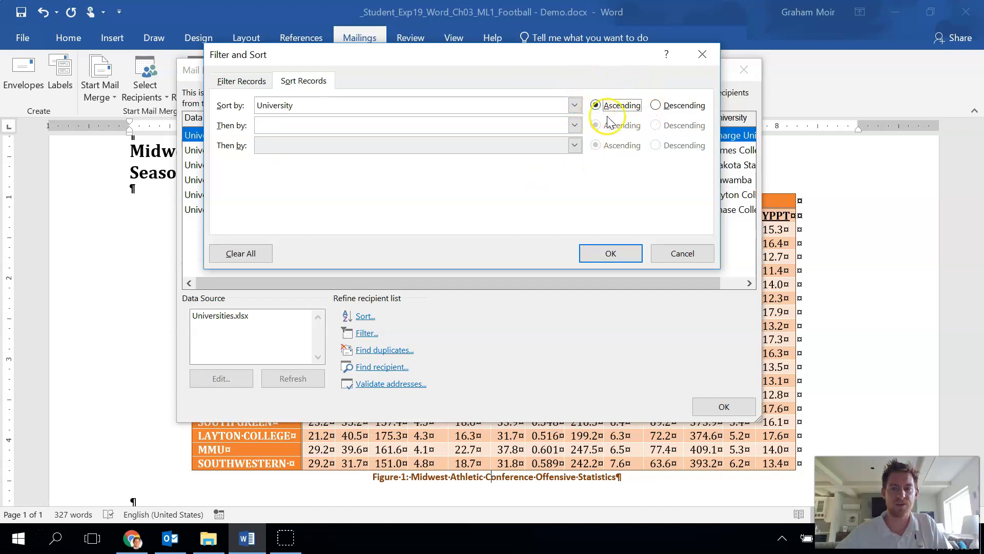
{"action": "left_click", "coordinate": [621, 252]}
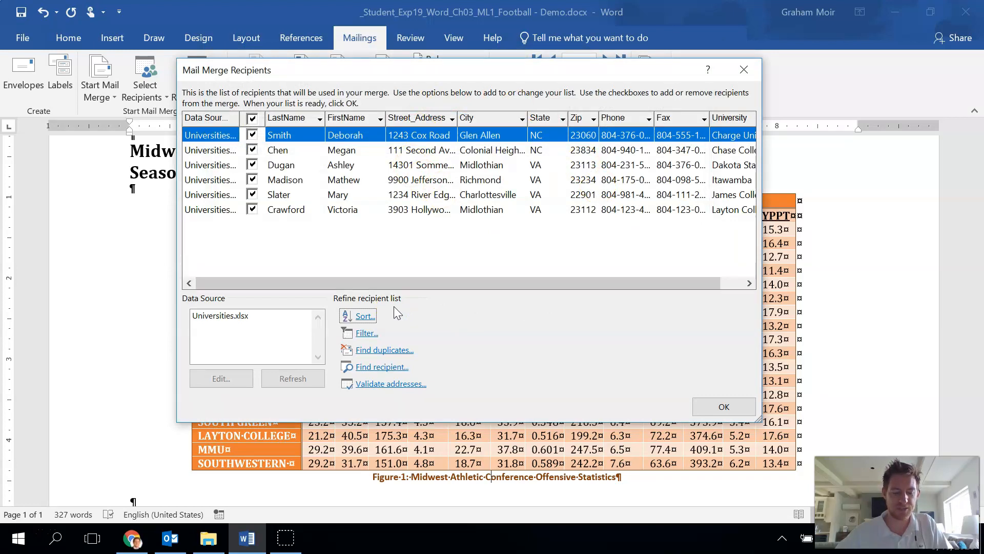
- Filter the mail merge recipients to records whose State is equal to NC and accept the recipient list
{"action": "left_click", "coordinate": [373, 333]}
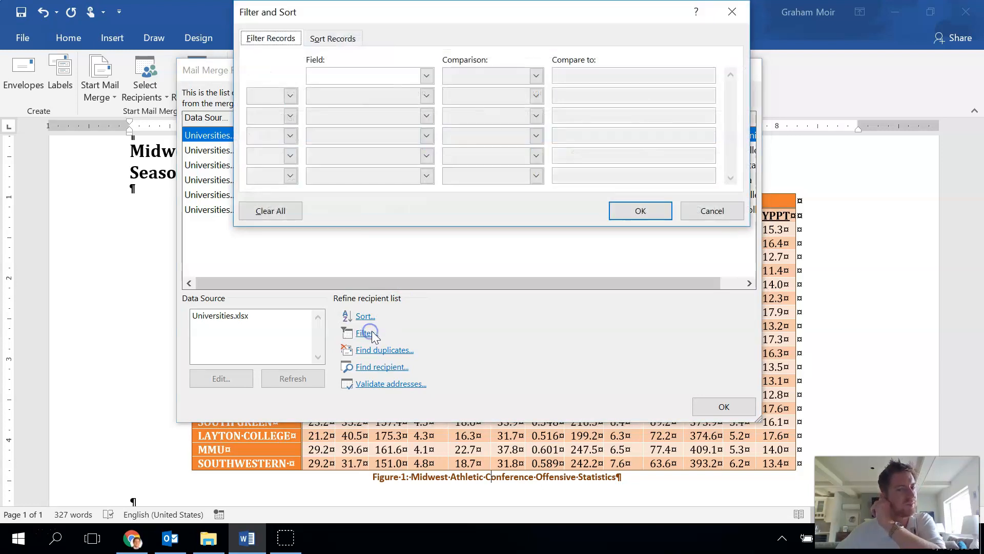
{"action": "left_click", "coordinate": [426, 76]}
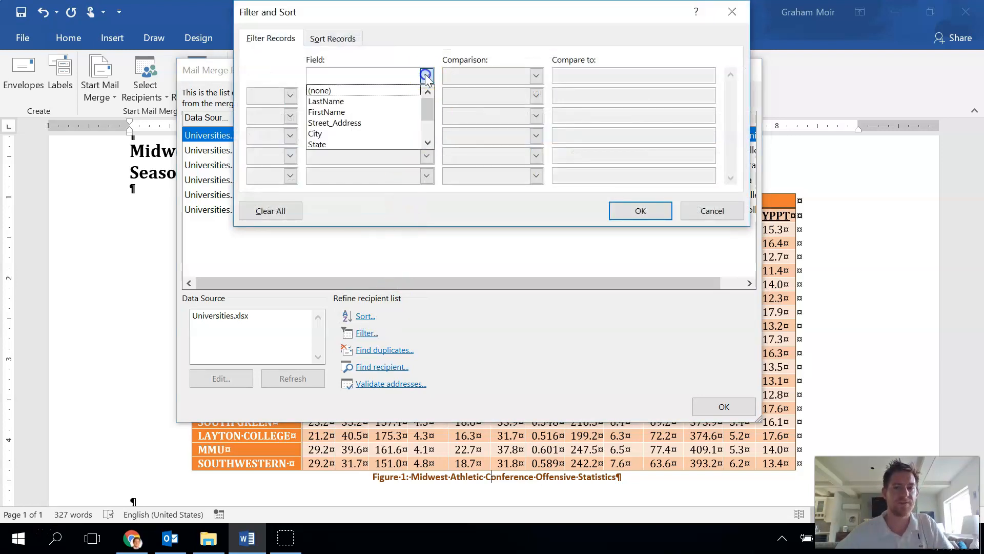
{"action": "left_click", "coordinate": [380, 145]}
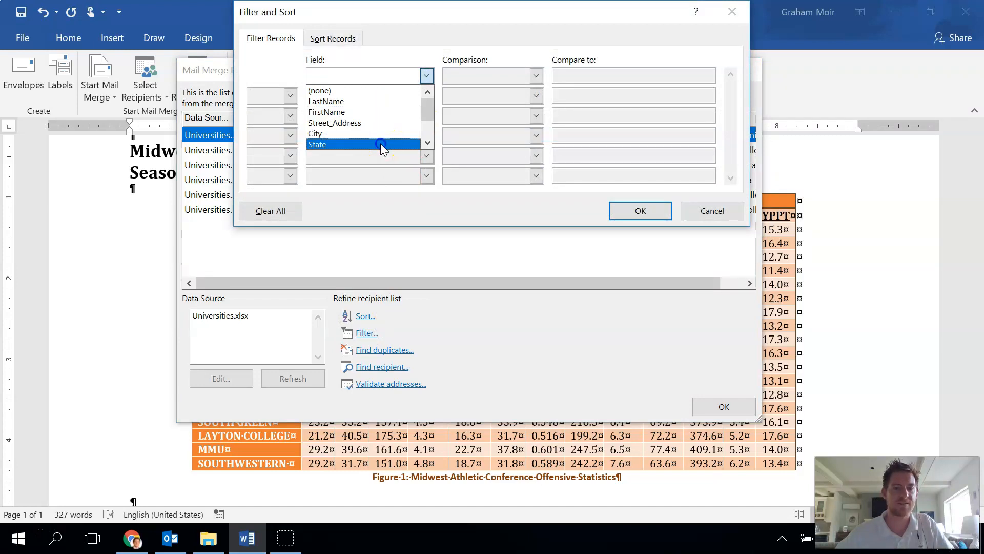
{"action": "left_click", "coordinate": [380, 144]}
{"action": "left_click", "coordinate": [571, 76]}
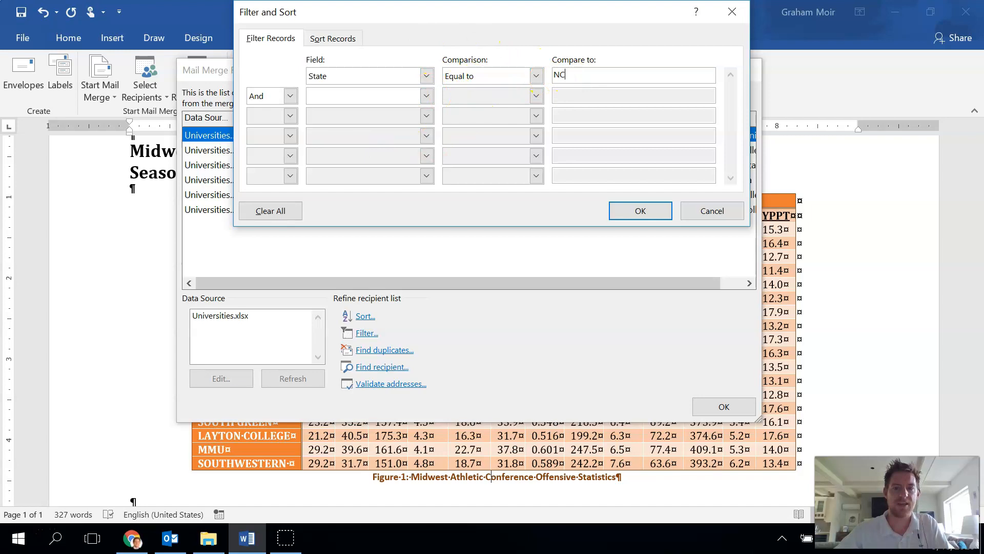
{"action": "left_click", "coordinate": [642, 210]}
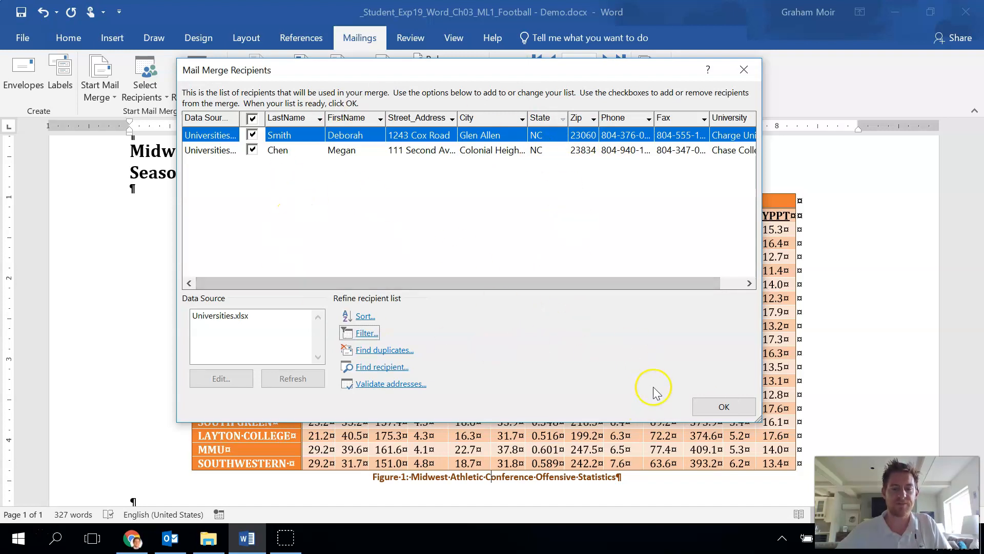
{"action": "left_click", "coordinate": [713, 407]}
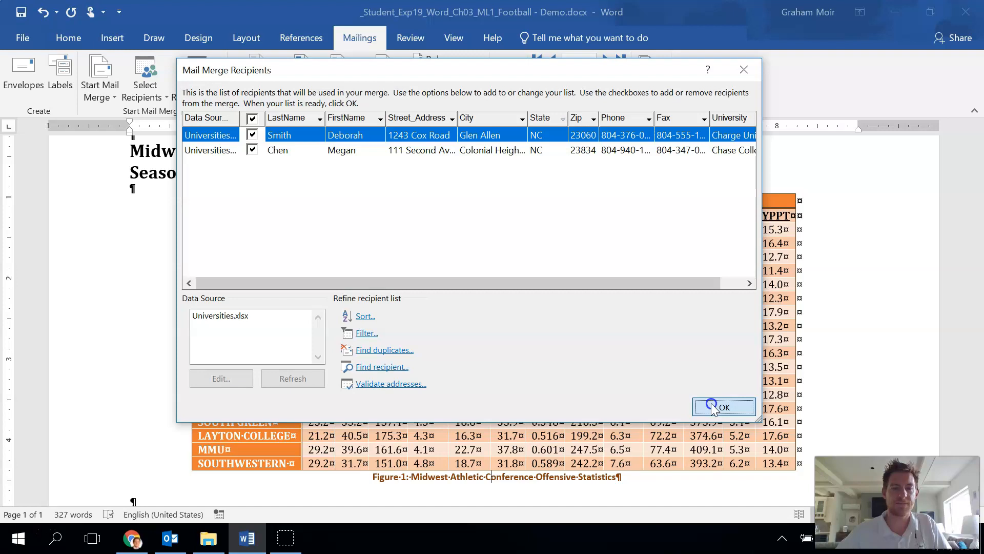
- Insert the University merge field after "Draft Prepared for:" and preview the merge results through the second record
{"action": "scroll", "coordinate": [385, 287], "scroll_direction": "up", "scroll_amount": 3}
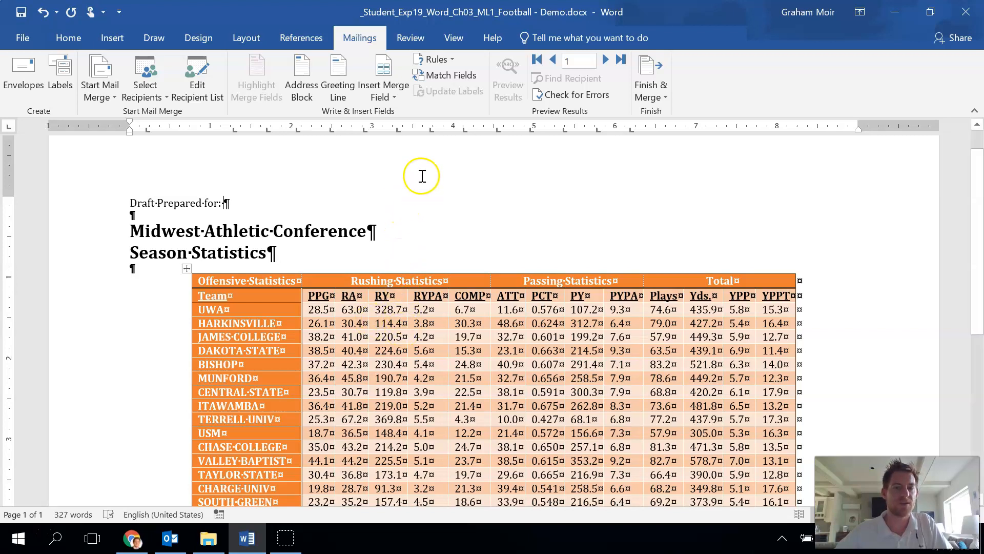
{"action": "left_click", "coordinate": [398, 95]}
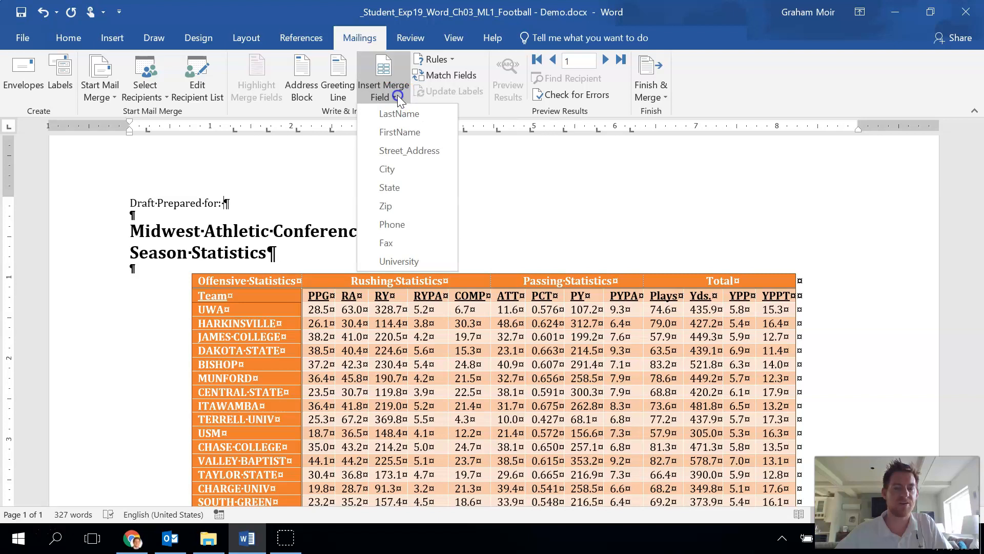
{"action": "left_click", "coordinate": [435, 262]}
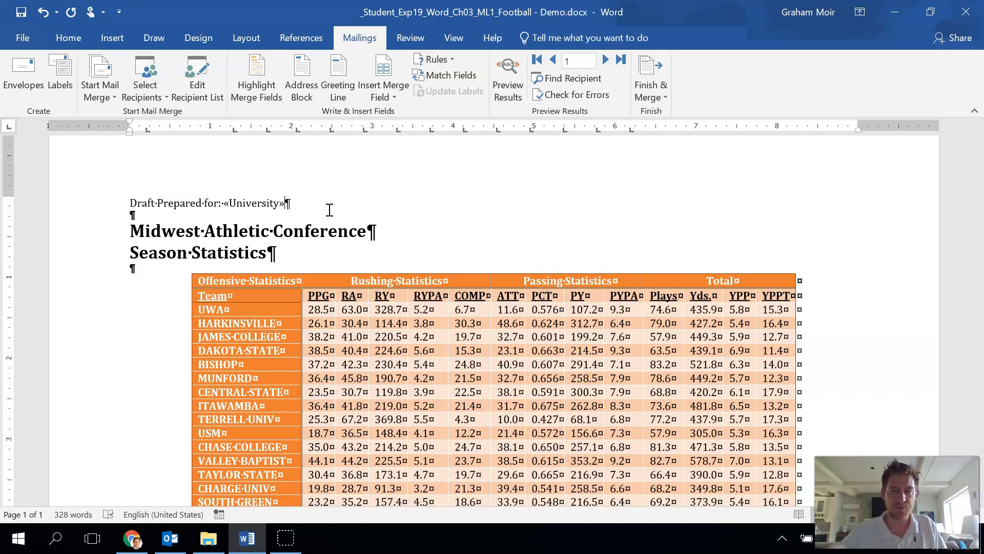
{"action": "left_click", "coordinate": [508, 97]}
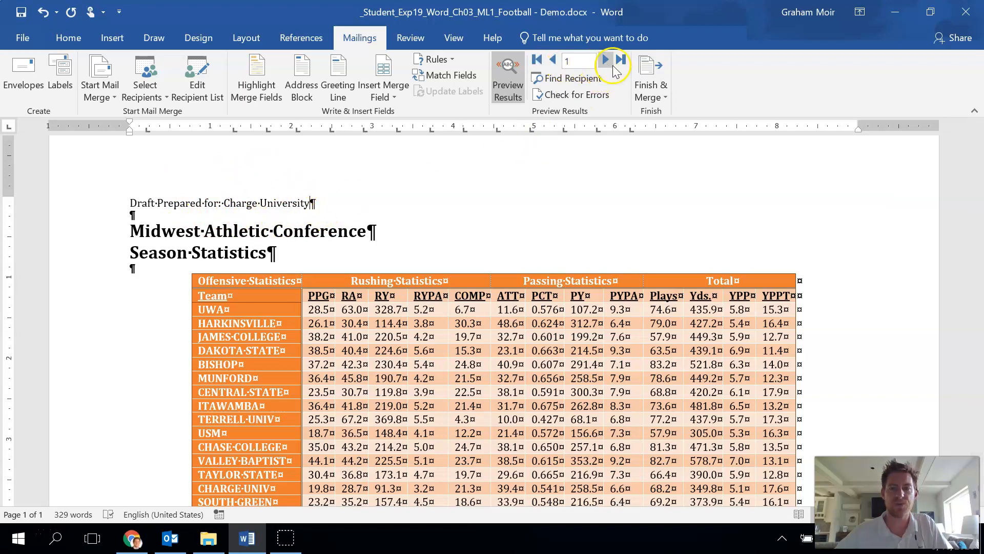
{"action": "left_click", "coordinate": [606, 60]}
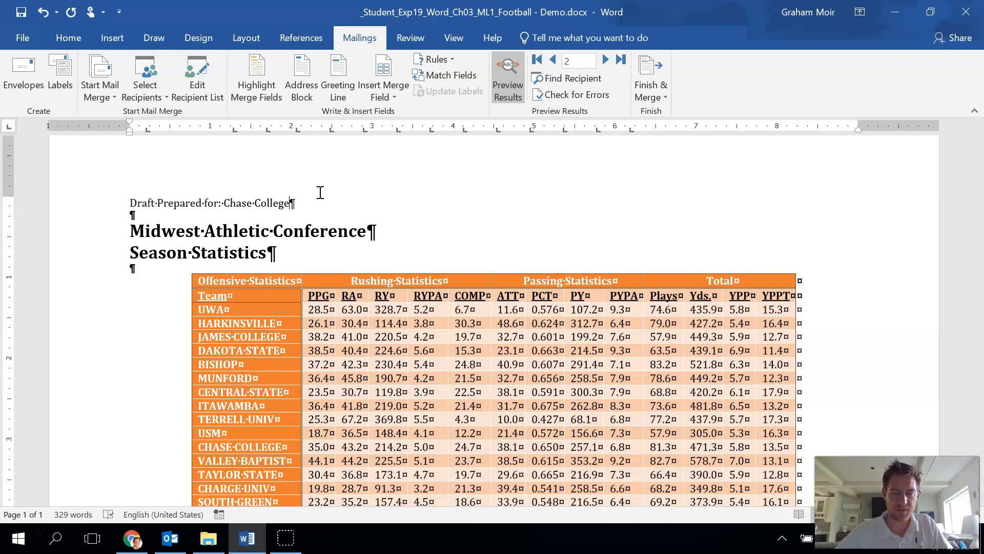
- Finish the merge by generating individual documents for all records in a new document
{"action": "left_click", "coordinate": [665, 84]}
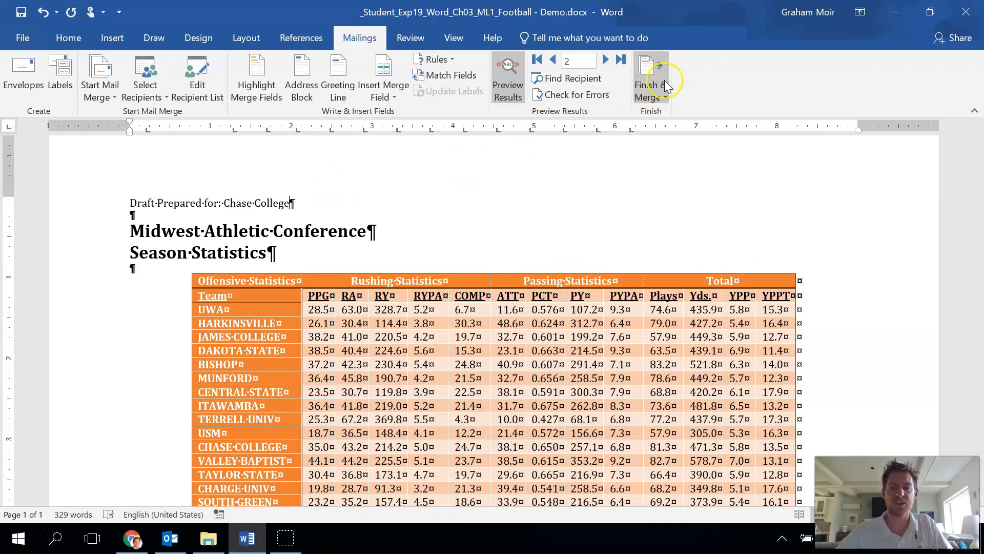
{"action": "left_click", "coordinate": [666, 100]}
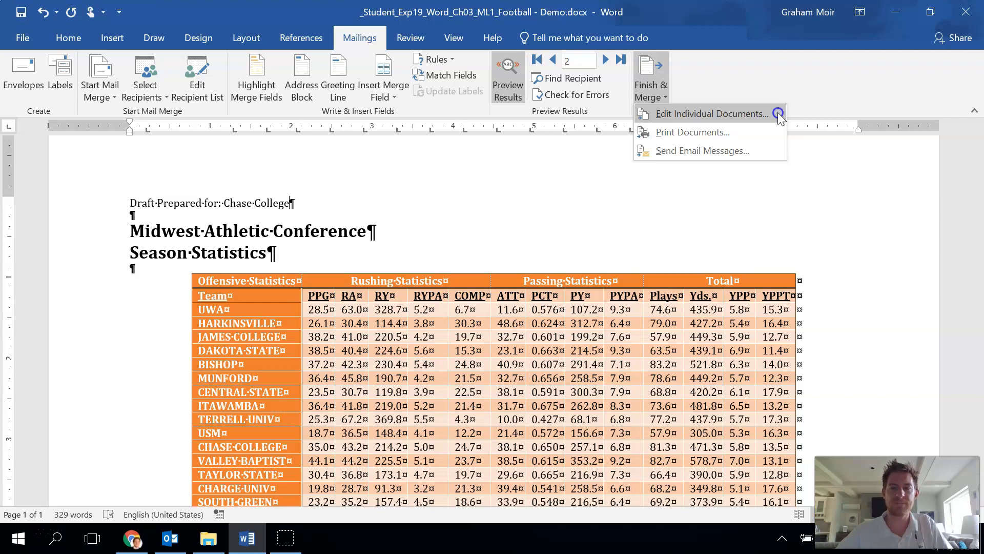
{"action": "left_click", "coordinate": [712, 114]}
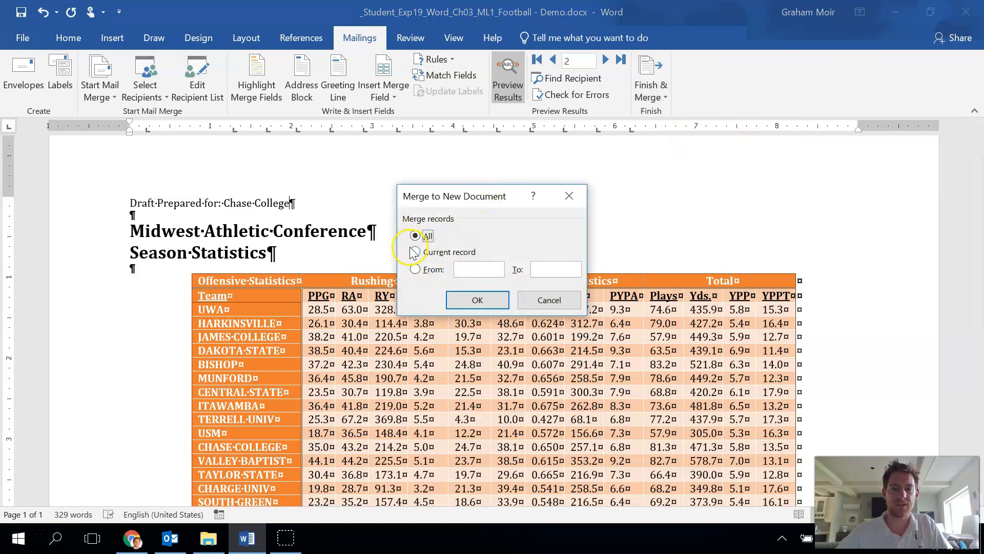
{"action": "left_click", "coordinate": [478, 302]}
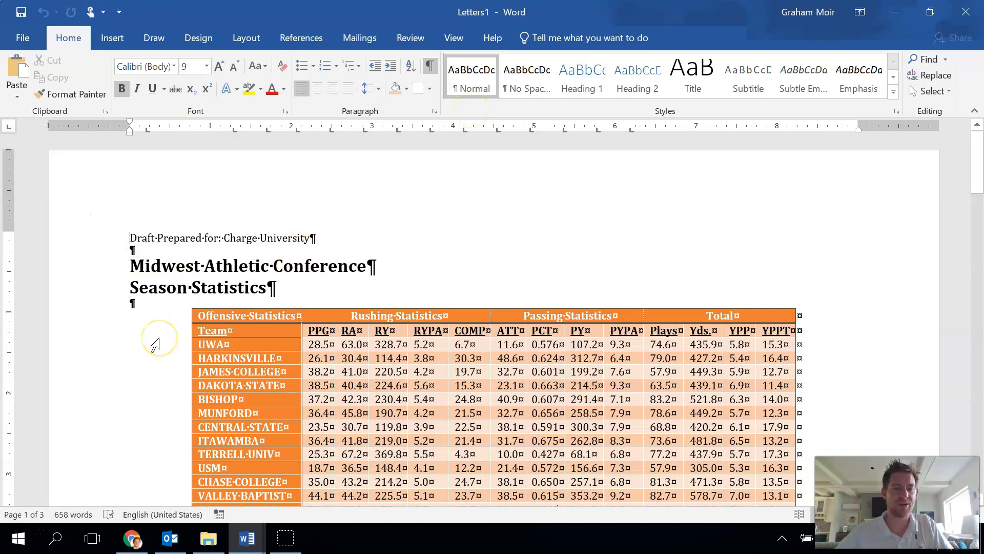
- Review the merged letters, checking the university name, tables and captions in each copy
{"action": "scroll", "coordinate": [155, 344], "scroll_direction": "down", "scroll_amount": 15}
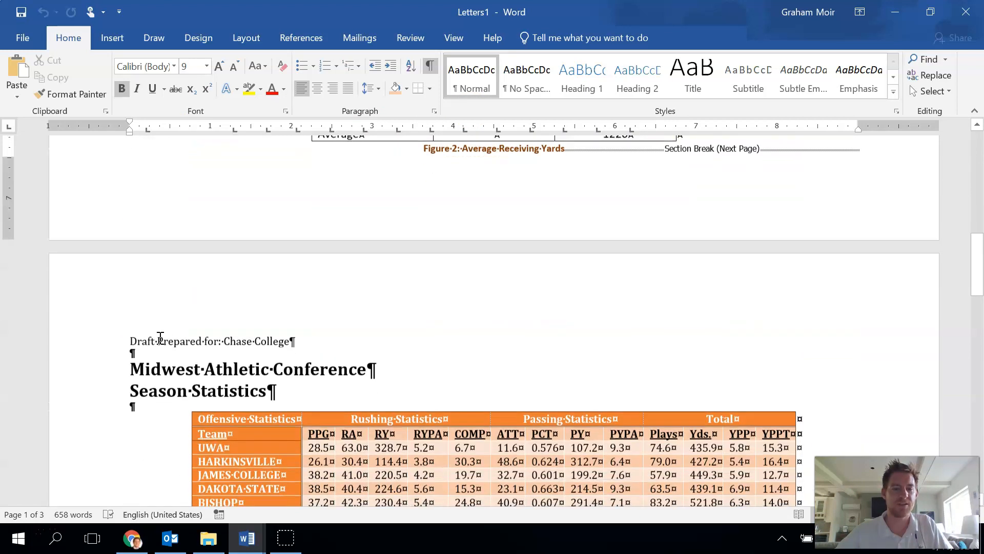
{"action": "scroll", "coordinate": [185, 365], "scroll_direction": "down", "scroll_amount": 5}
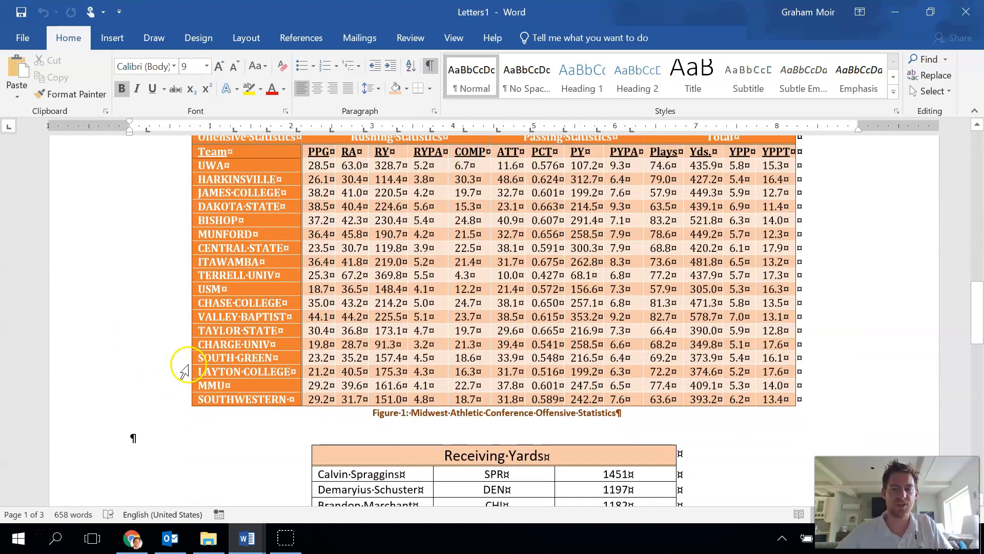
{"action": "scroll", "coordinate": [185, 365], "scroll_direction": "down", "scroll_amount": 8}
{"action": "scroll", "coordinate": [185, 365], "scroll_direction": "up", "scroll_amount": 5}
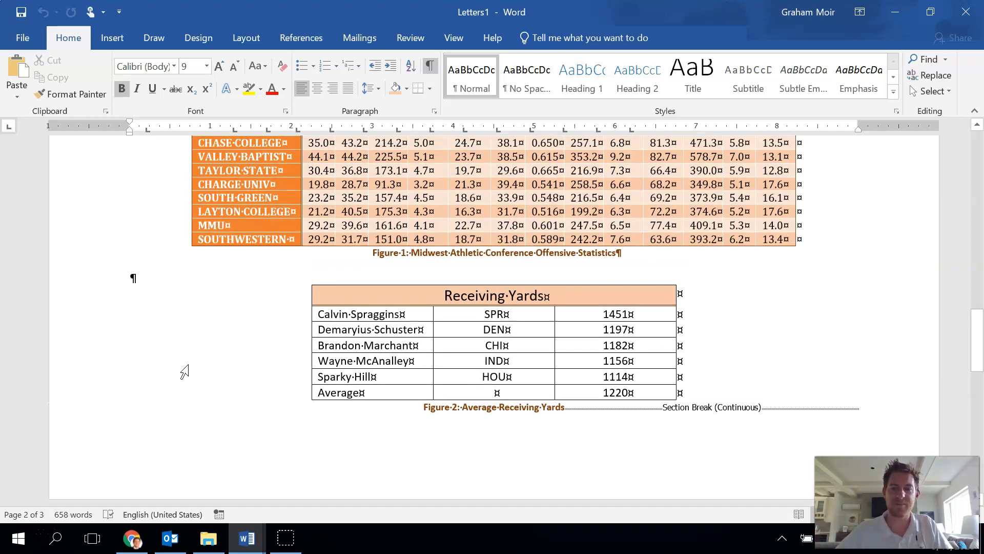
{"action": "scroll", "coordinate": [183, 365], "scroll_direction": "up", "scroll_amount": 5}
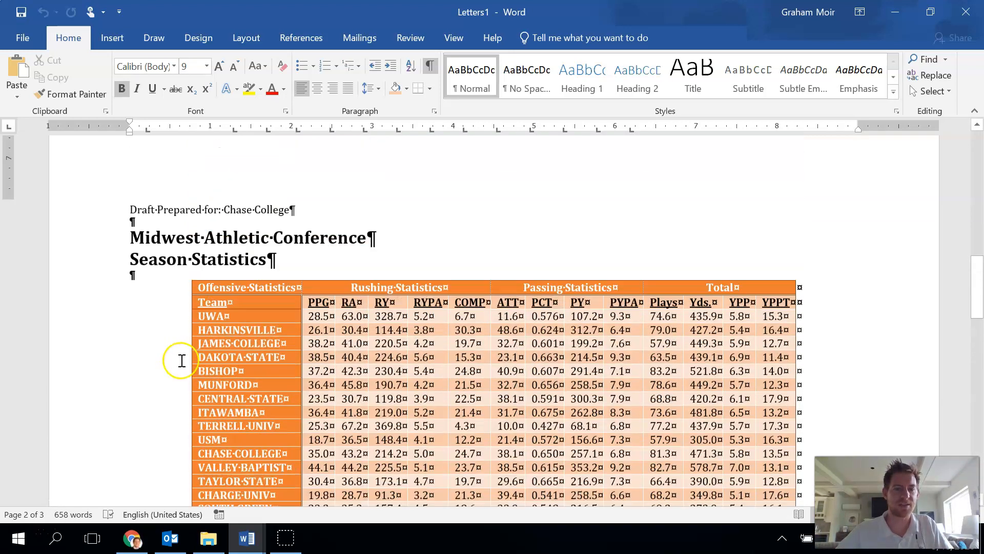
{"action": "scroll", "coordinate": [181, 360], "scroll_direction": "up", "scroll_amount": 3}
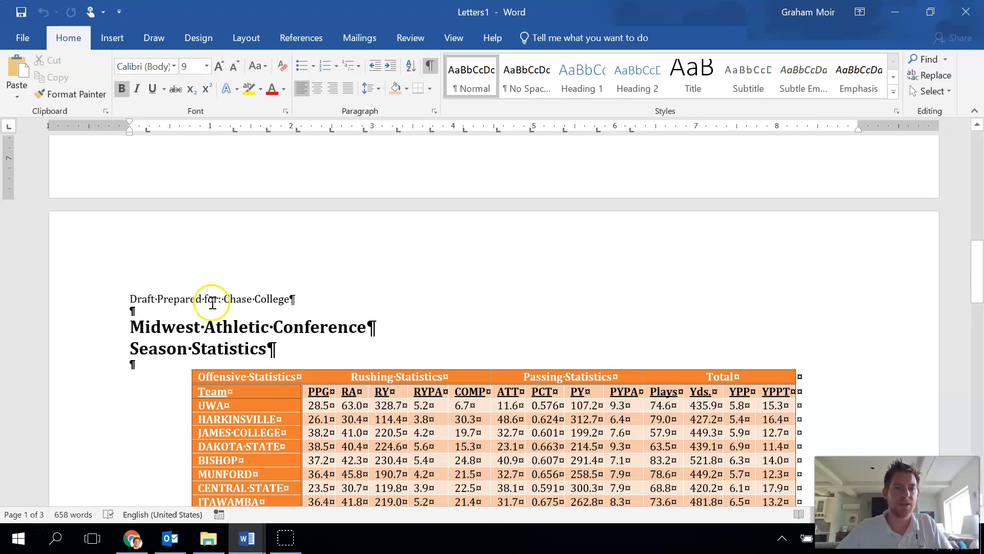
{"action": "scroll", "coordinate": [212, 302], "scroll_direction": "up", "scroll_amount": 10}
{"action": "scroll", "coordinate": [212, 302], "scroll_direction": "up", "scroll_amount": 1}
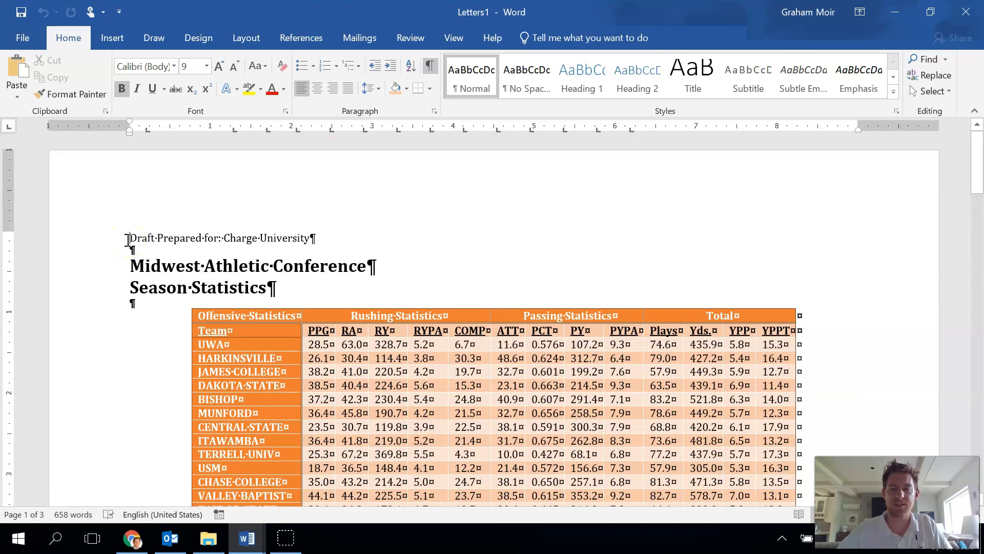
{"action": "scroll", "coordinate": [127, 240], "scroll_direction": "down", "scroll_amount": 1}
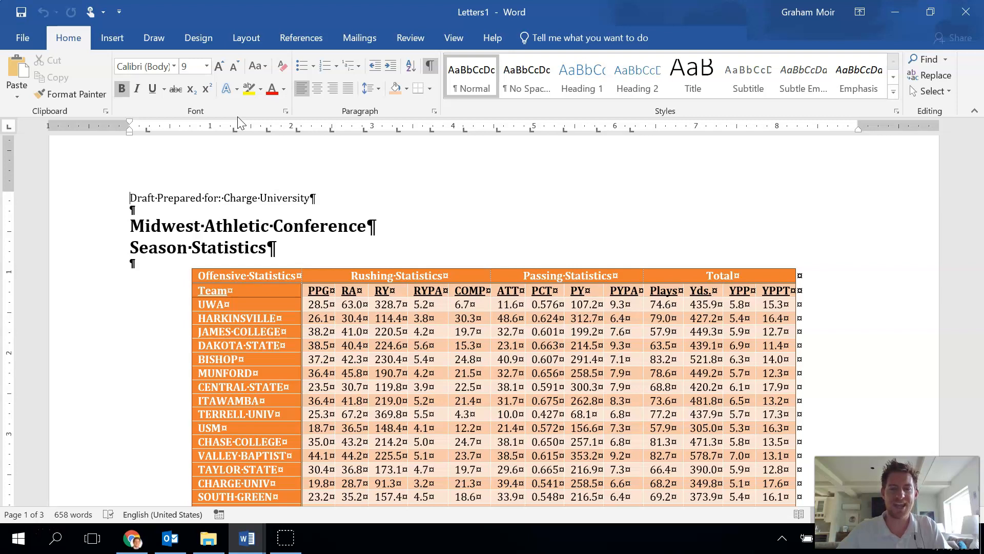
- Copy the entire contents of the merged Letters1 document and switch back to the Football - Demo document
{"action": "key", "text": "ctrl+a"}
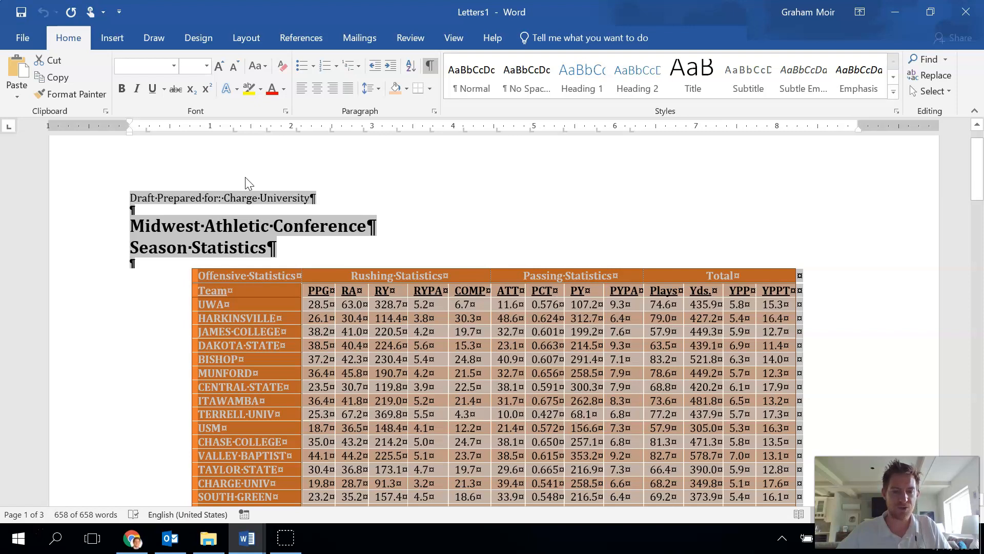
{"action": "mouse_move", "coordinate": [247, 546]}
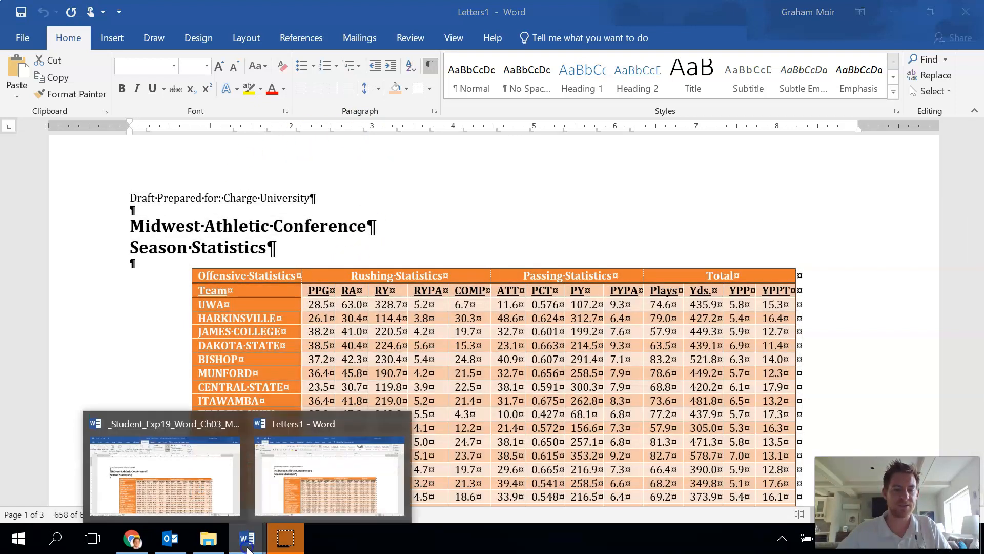
{"action": "left_click", "coordinate": [184, 472]}
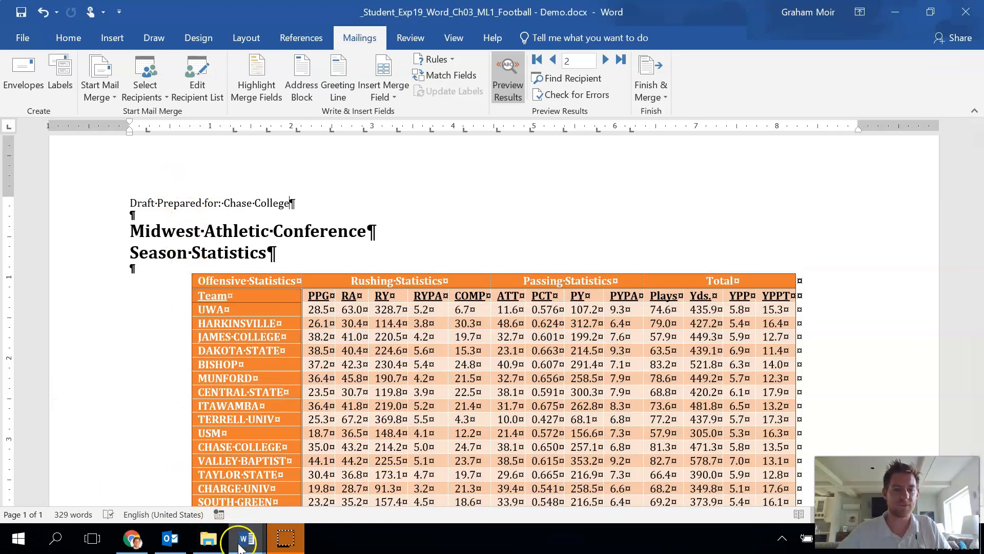
- Turn off the merge results preview in the Football document to display the University merge field
{"action": "scroll", "coordinate": [189, 286], "scroll_direction": "down", "scroll_amount": 1}
{"action": "scroll", "coordinate": [230, 210], "scroll_direction": "up", "scroll_amount": 1}
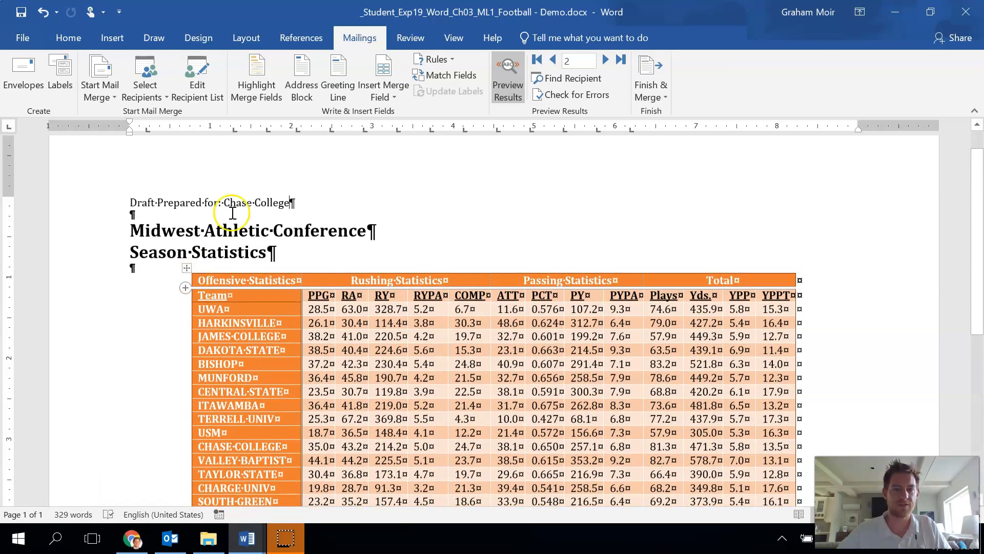
{"action": "left_click", "coordinate": [507, 84]}
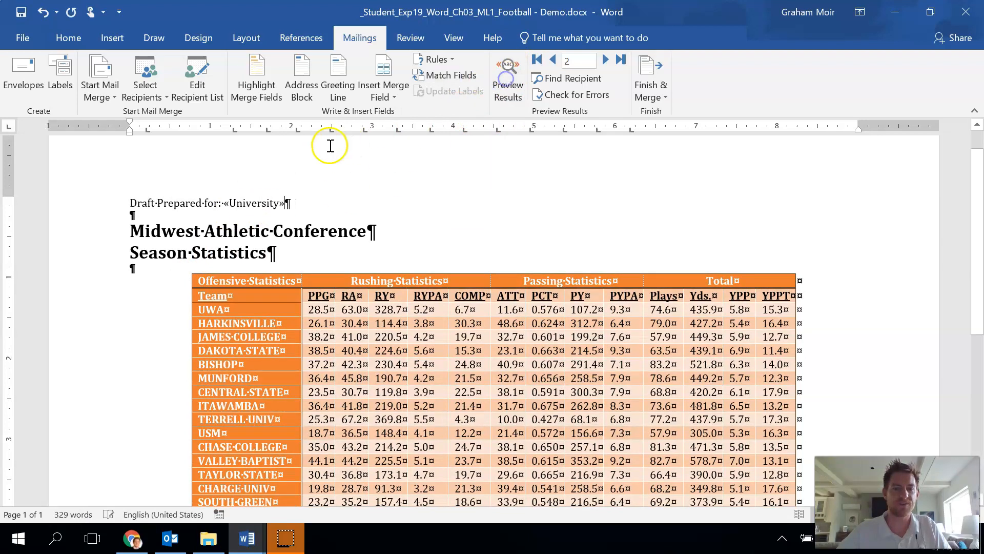
- Insert a page break after the "Figure 2: Average Receiving Yards" caption, paste the copied merged letters there and check them
{"action": "scroll", "coordinate": [244, 248], "scroll_direction": "down", "scroll_amount": 5}
{"action": "scroll", "coordinate": [243, 248], "scroll_direction": "down", "scroll_amount": 3}
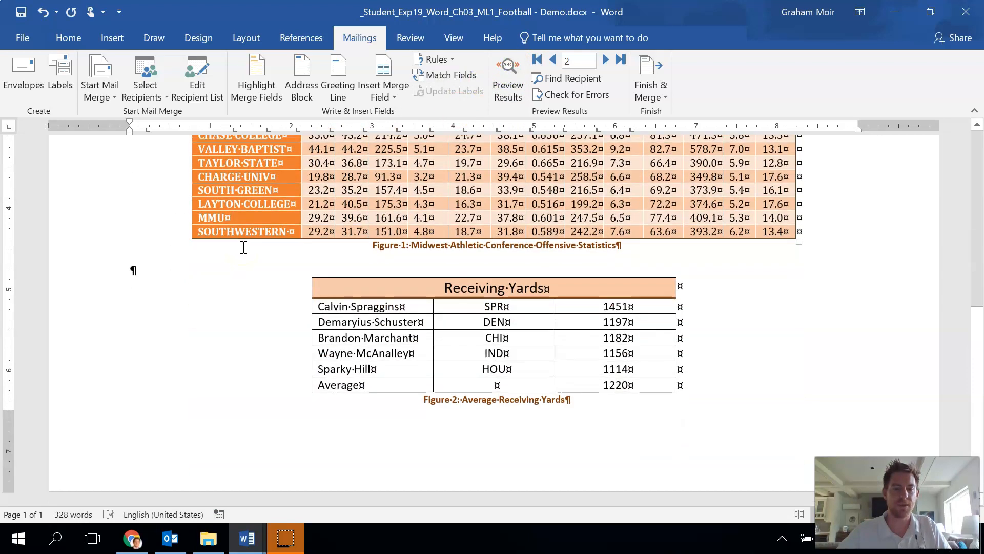
{"action": "left_click", "coordinate": [593, 408]}
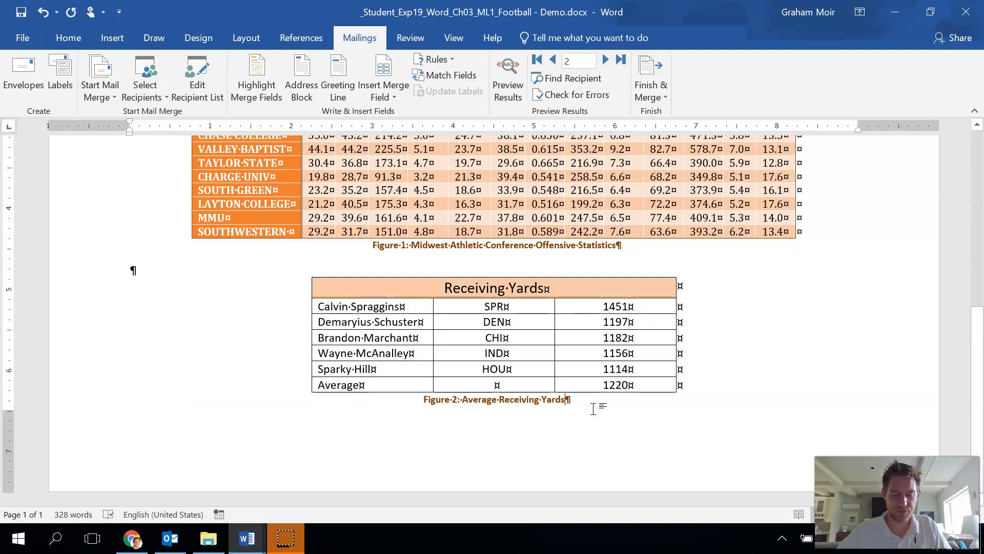
{"action": "left_click", "coordinate": [118, 36]}
{"action": "left_click", "coordinate": [40, 91]}
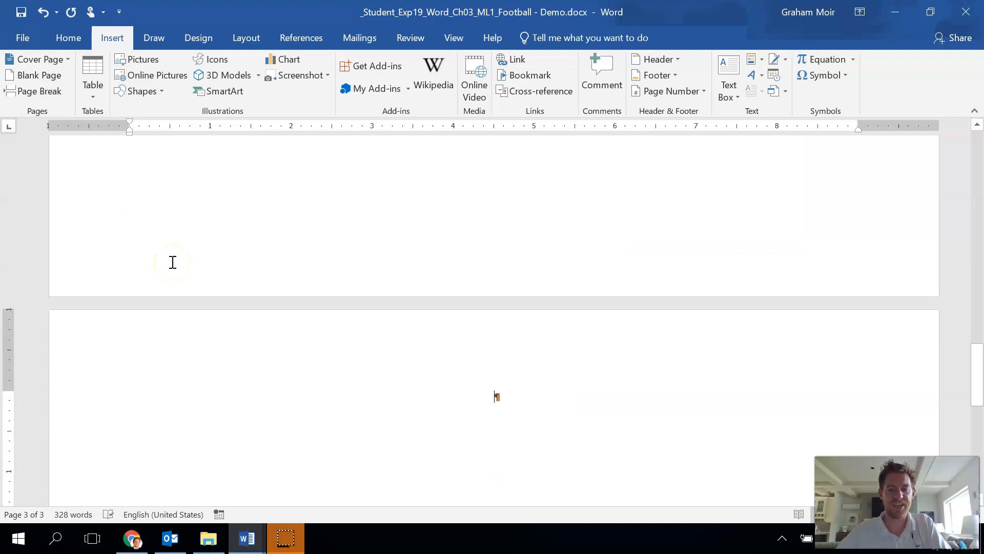
{"action": "key", "text": "ctrl+v"}
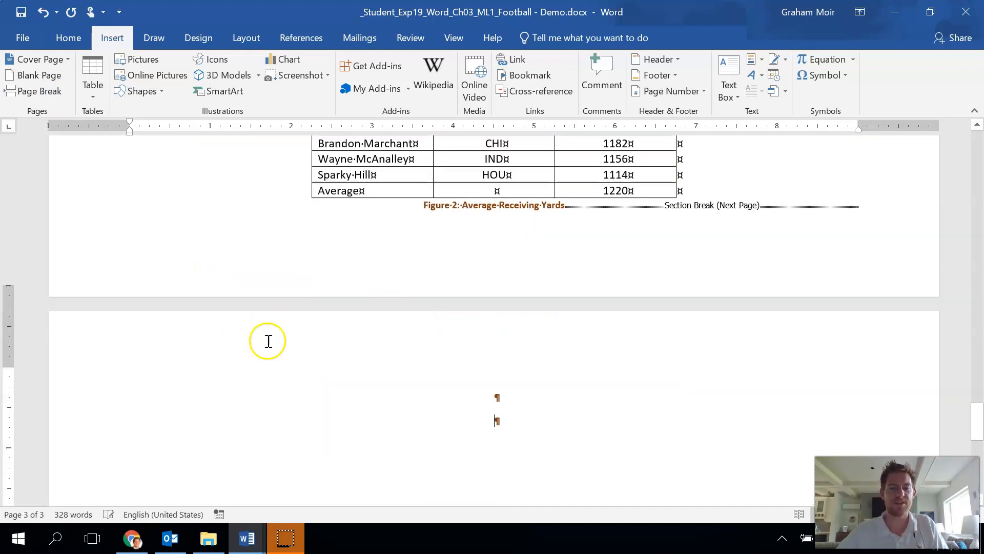
{"action": "scroll", "coordinate": [266, 340], "scroll_direction": "up", "scroll_amount": 10}
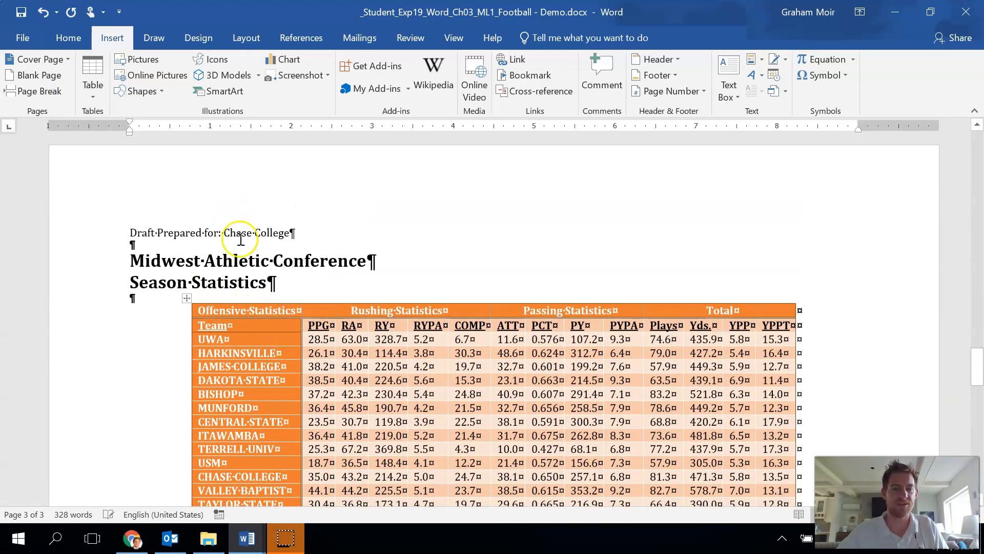
{"action": "scroll", "coordinate": [246, 233], "scroll_direction": "down", "scroll_amount": 8}
{"action": "scroll", "coordinate": [245, 297], "scroll_direction": "up", "scroll_amount": 10}
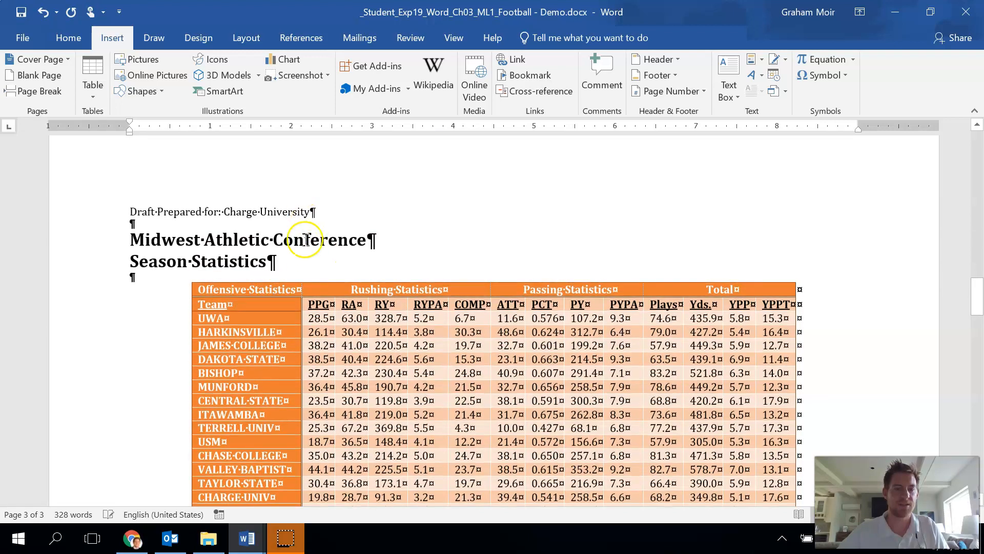
{"action": "scroll", "coordinate": [306, 255], "scroll_direction": "down", "scroll_amount": 1}
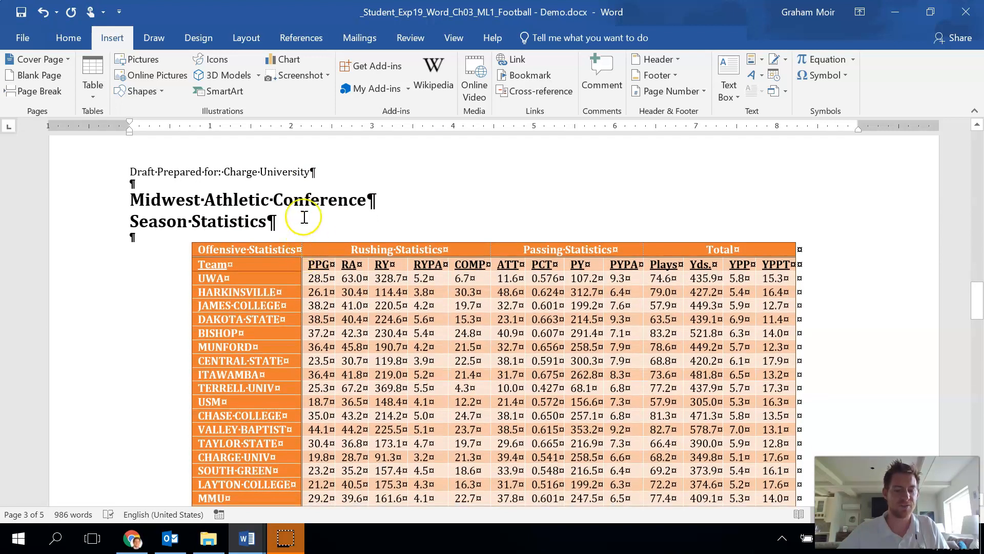